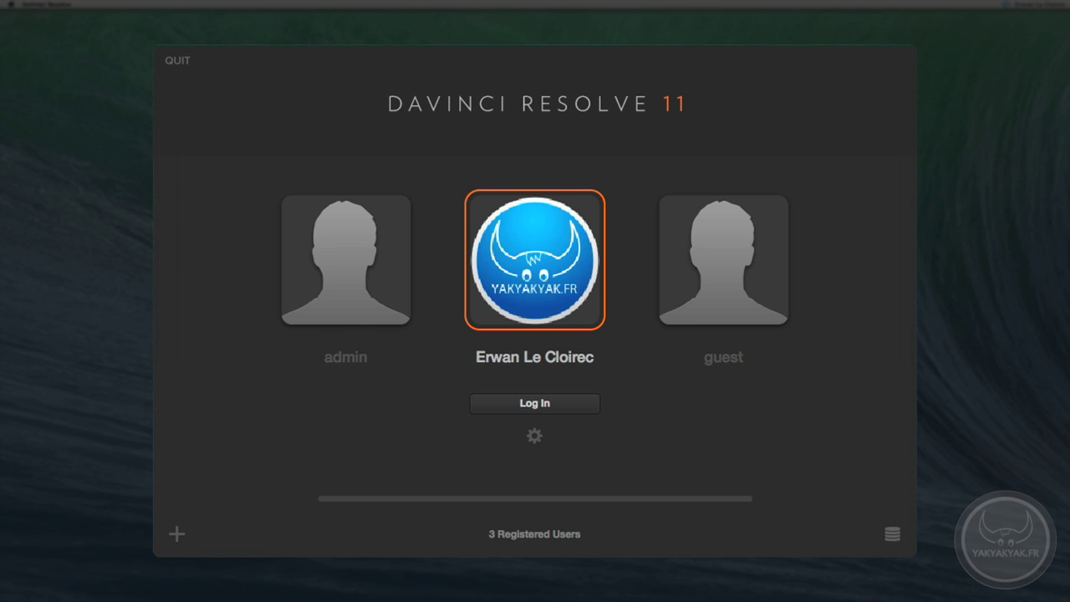
Switch to Finder and preview frame 000008 of the 2030_C0000 sequence in the DNG folder
key(super+Tab)
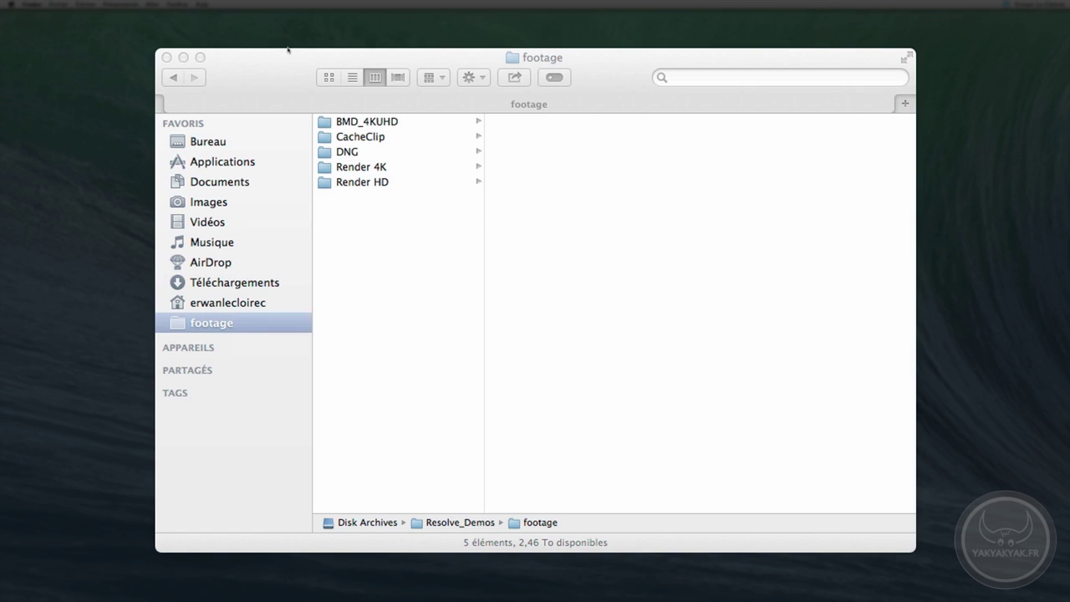
click(346, 152)
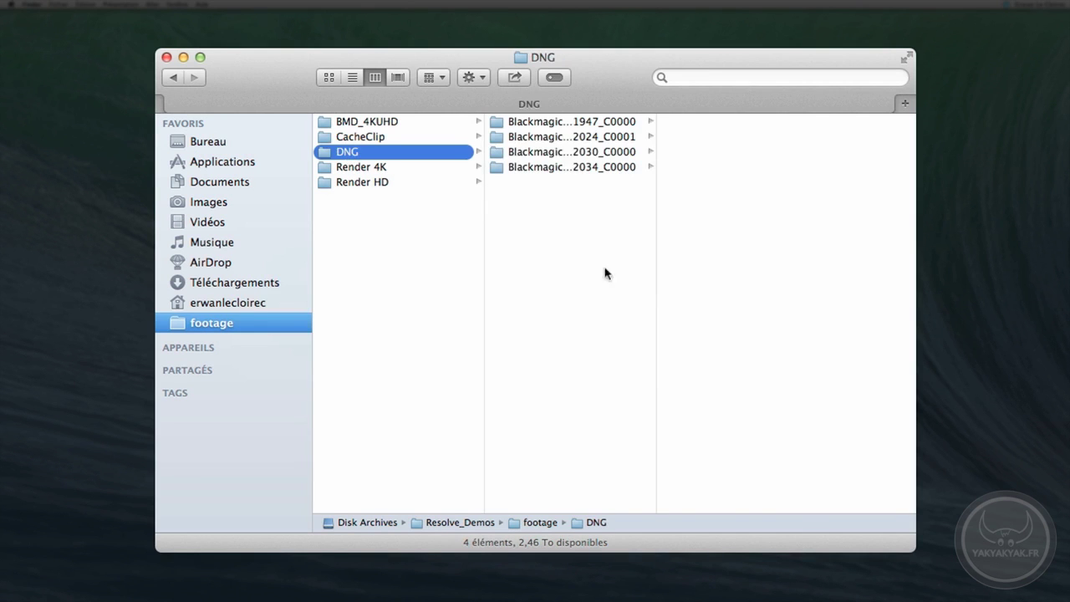
click(560, 151)
click(728, 244)
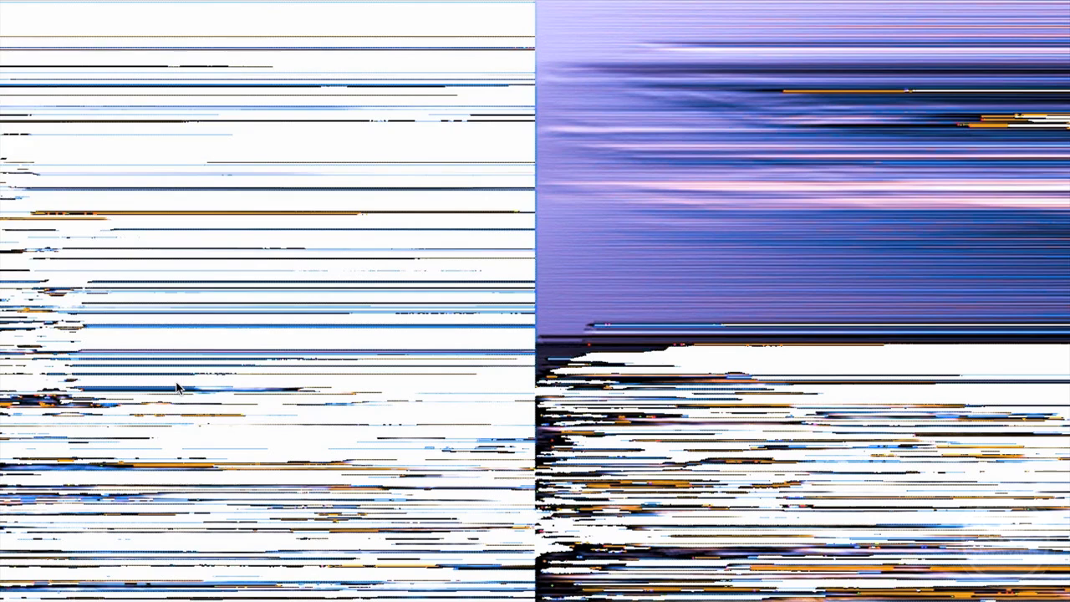
key(space)
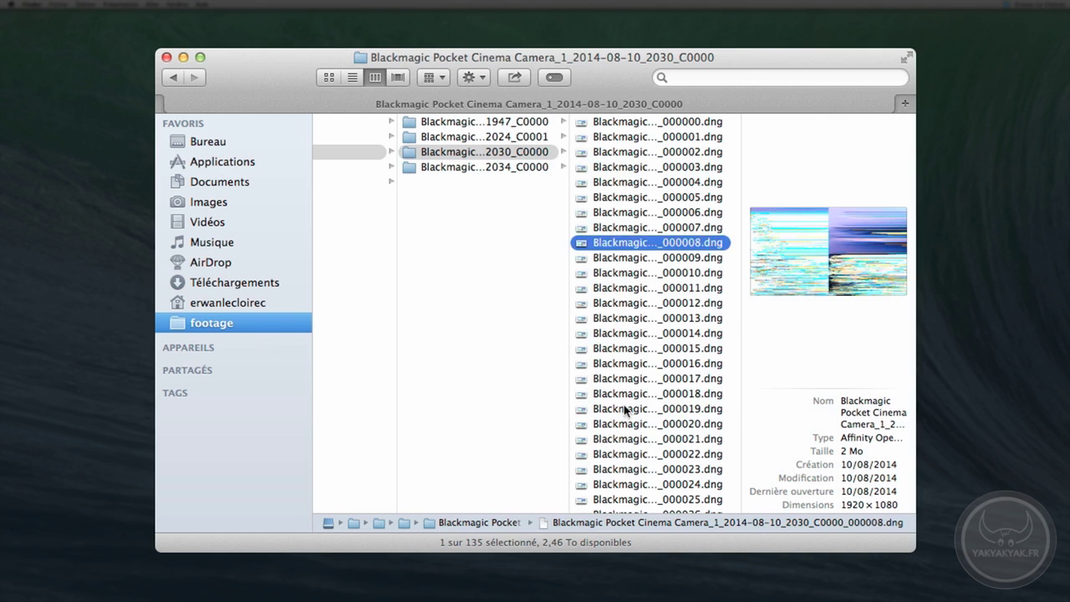
Preview the City River.mov clip from the BMD_4KUHD folder
click(346, 150)
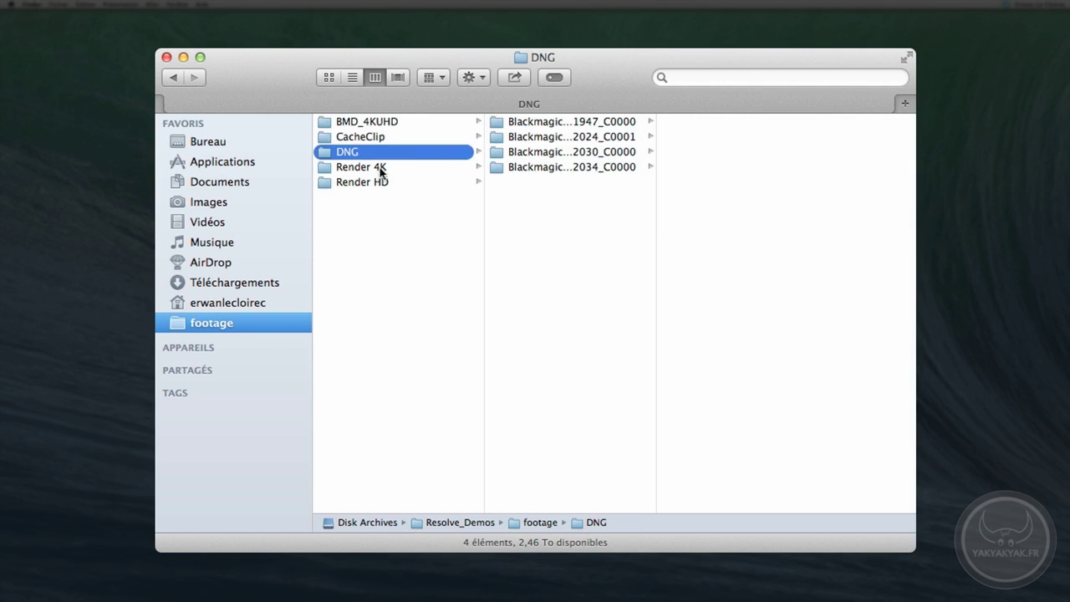
click(368, 124)
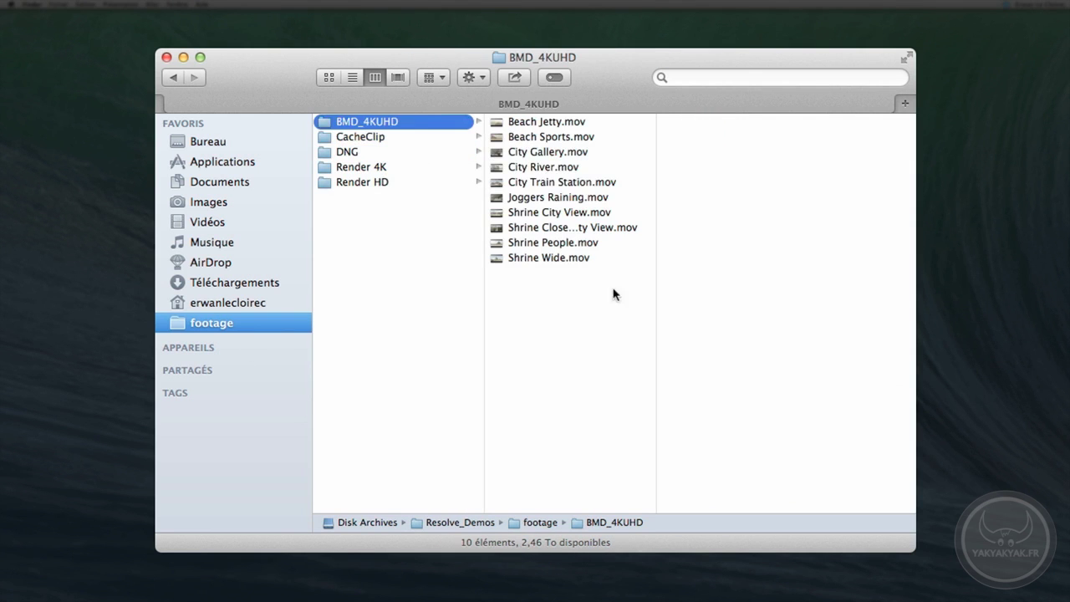
click(530, 168)
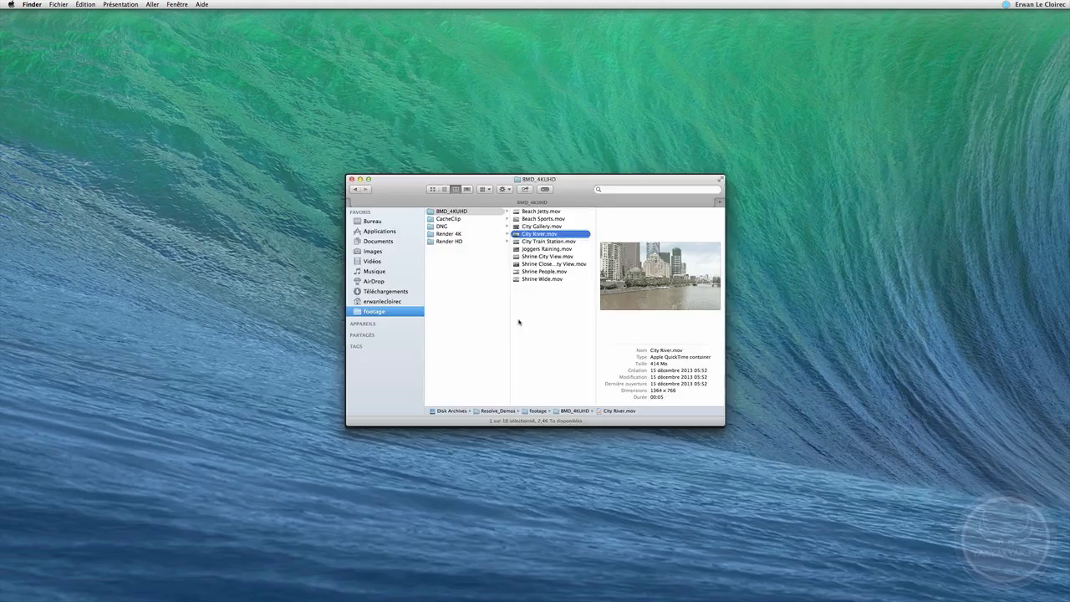
key(space)
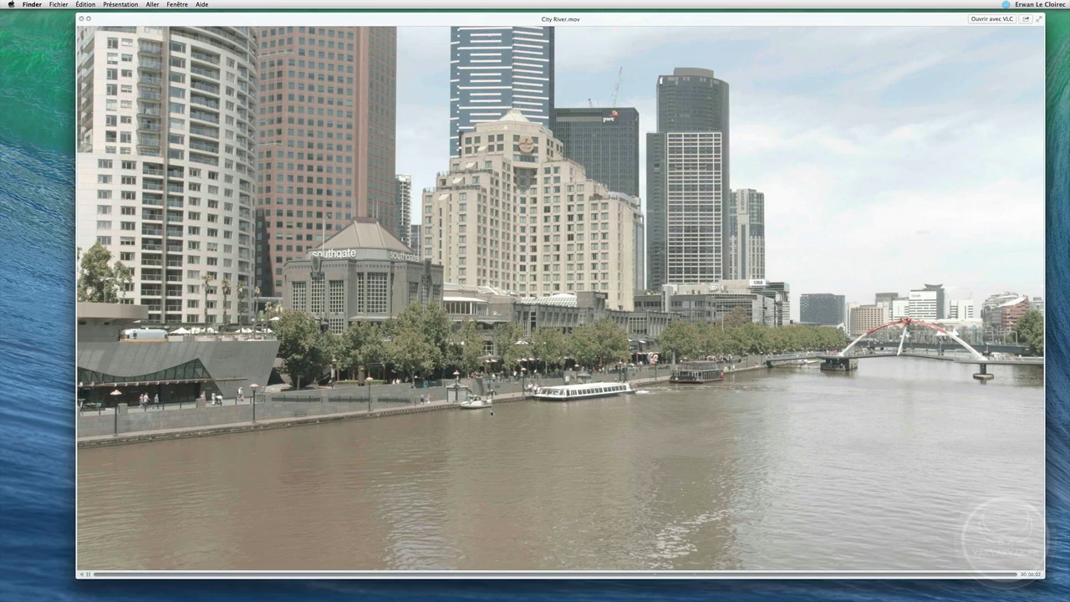
key(space)
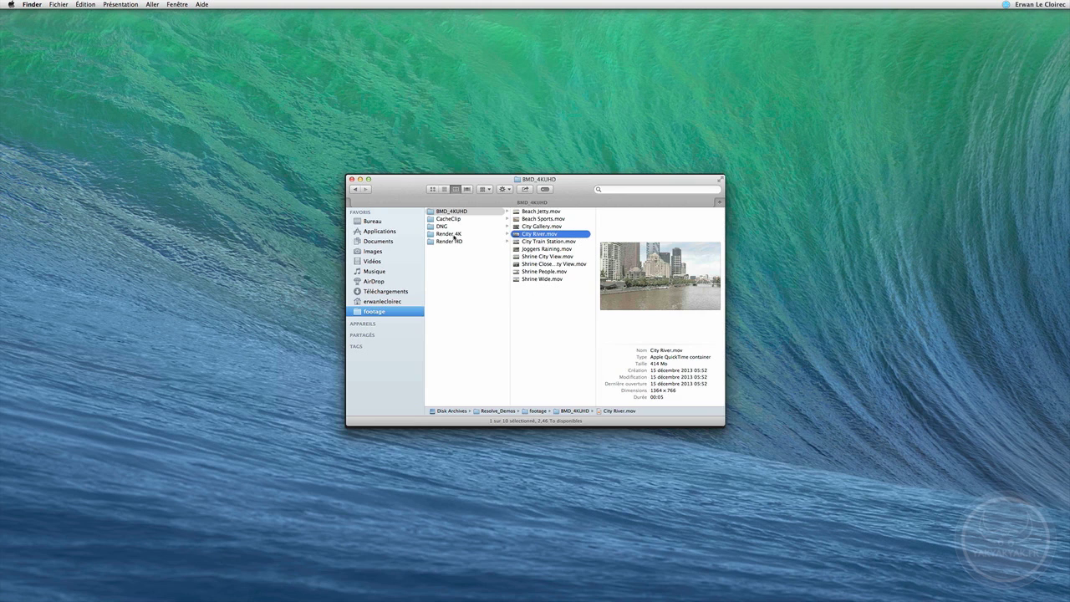
Switch to DaVinci Resolve, log in to the personal user account and browse the media library to the BMD_4KUHD folder
key(super+Tab)
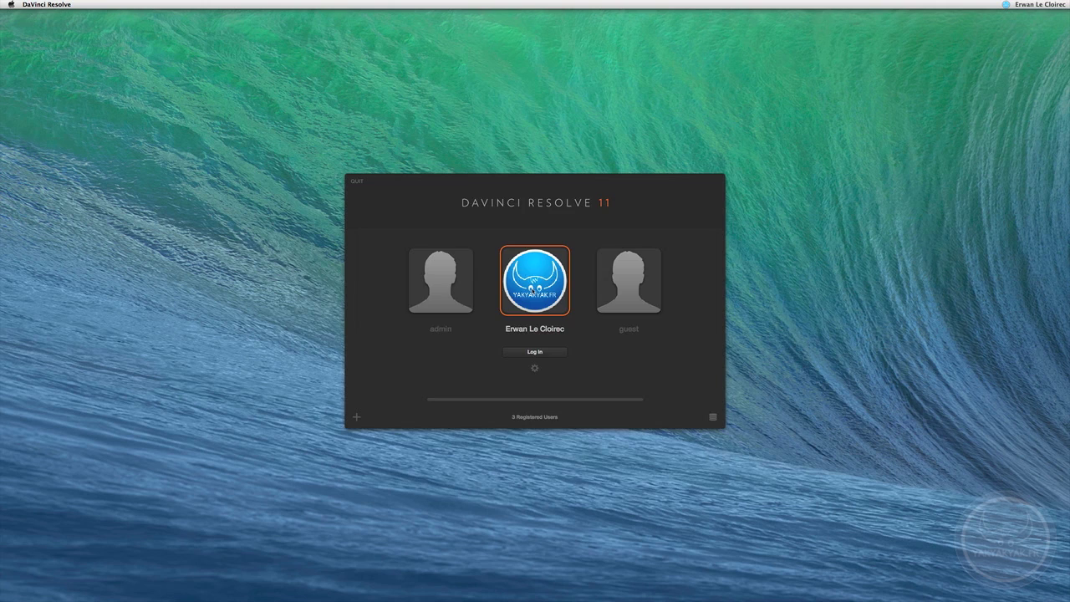
double_click(535, 284)
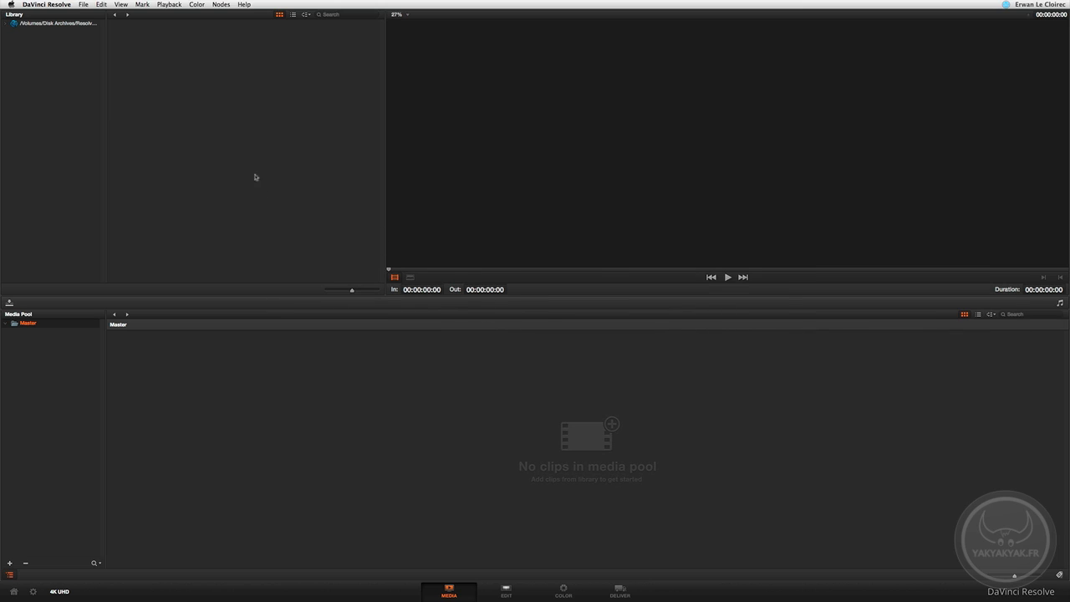
click(65, 24)
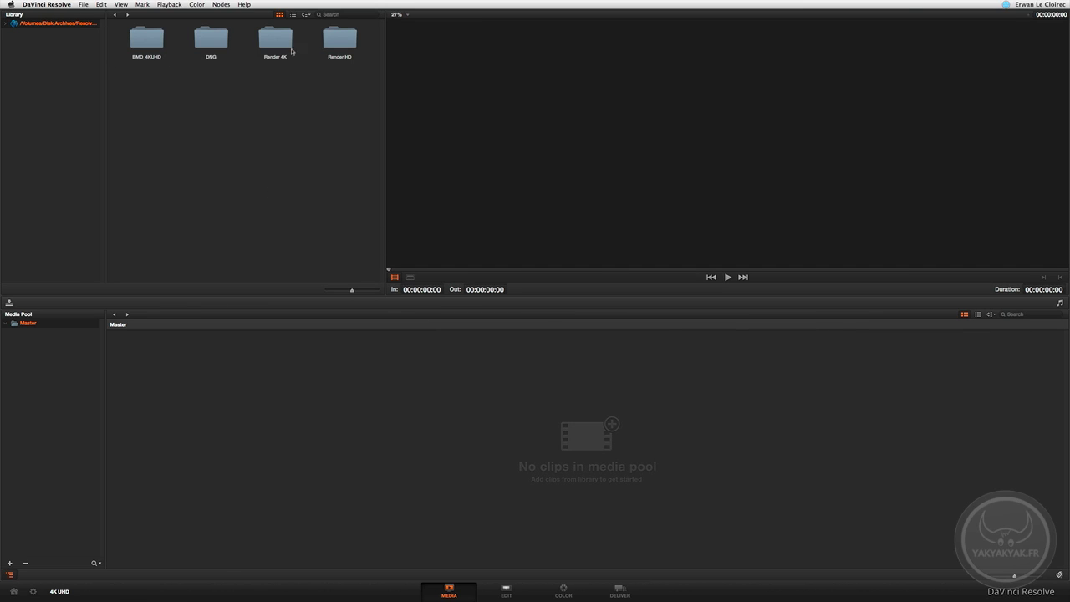
click(148, 40)
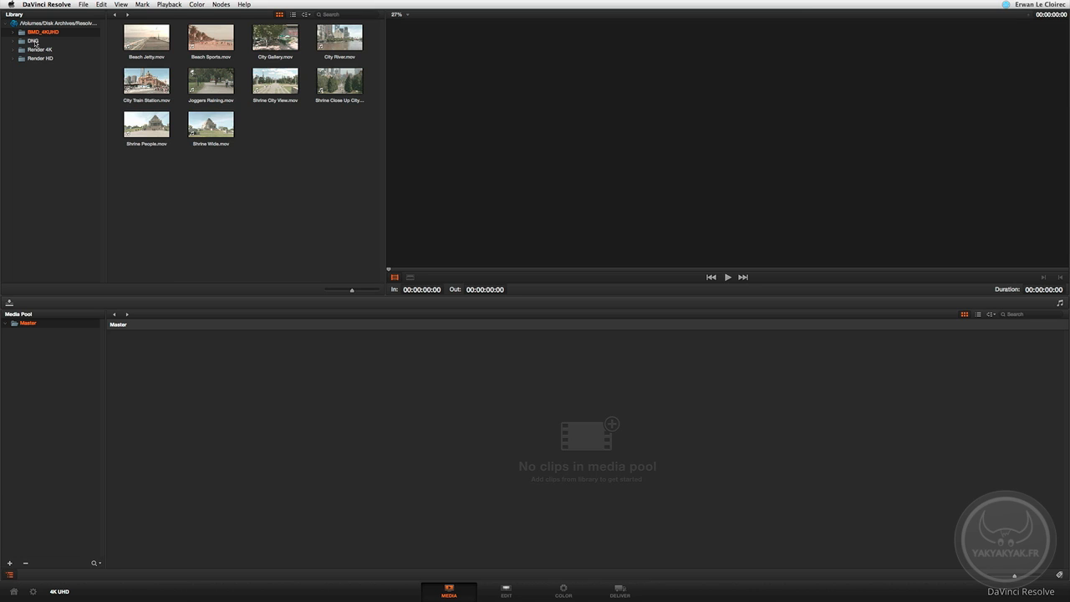
Examine the 2030_C0000 and 2034_C0000 image sequences from the library's DNG folder in the viewer
click(37, 43)
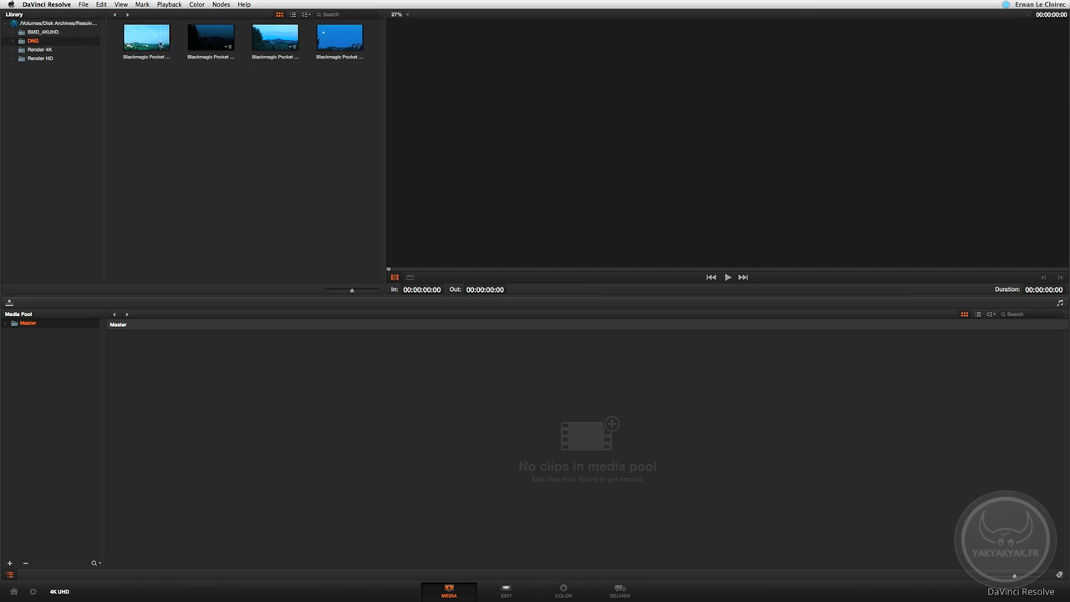
click(275, 37)
drag(410, 269, 871, 281)
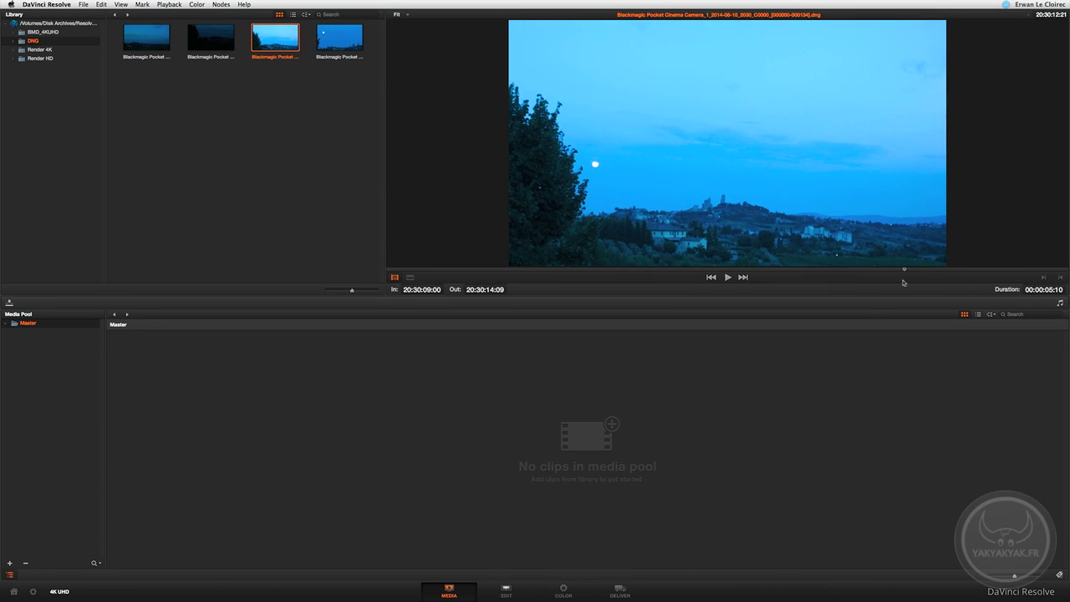
click(334, 41)
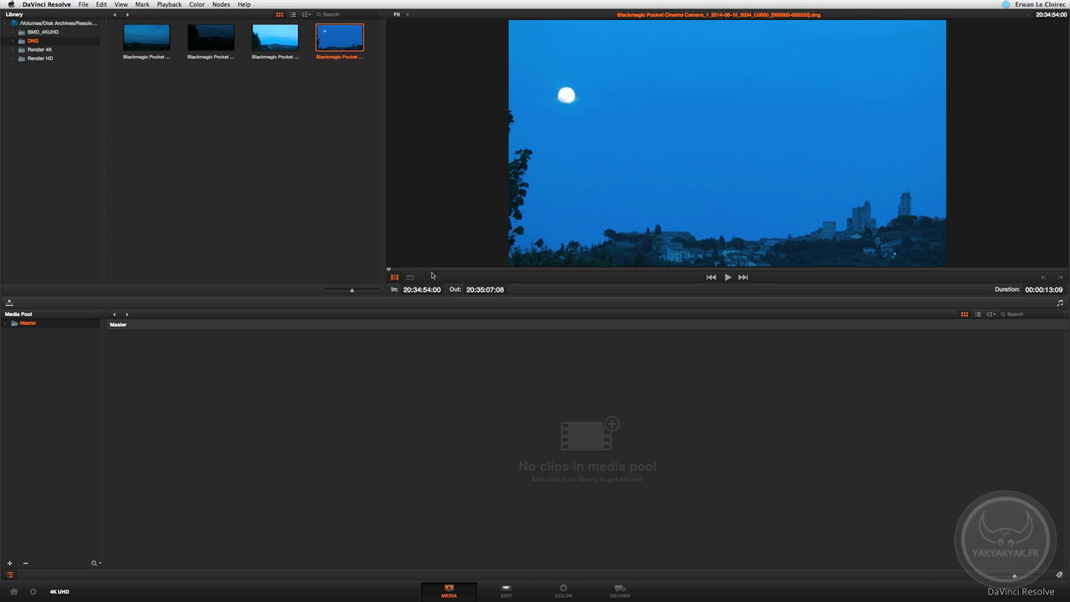
mouse_move(400, 269)
mouse_down()
mouse_move(757, 260)
mouse_move(1060, 280)
mouse_move(389, 278)
mouse_up()
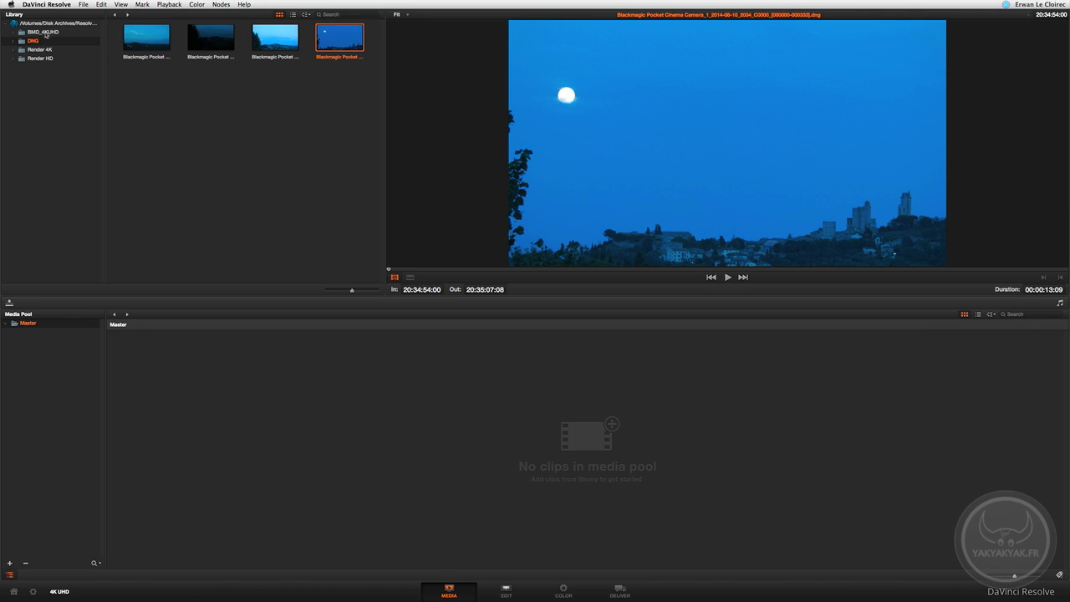
Add all the clips of the library's BMD_4KUHD folder to the Master bin of the media pool
click(43, 33)
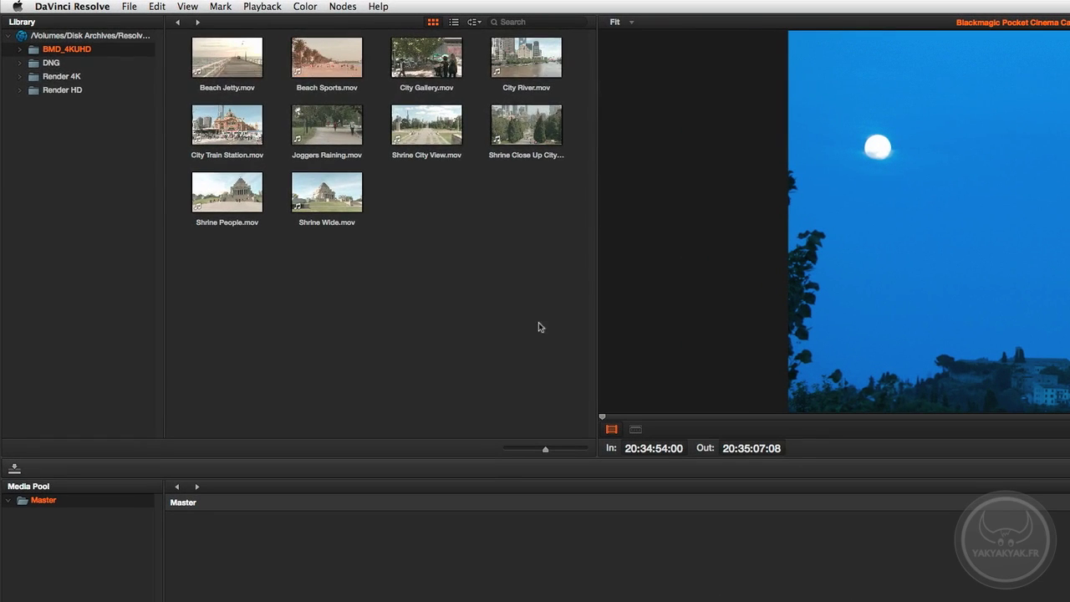
drag(552, 336, 214, 42)
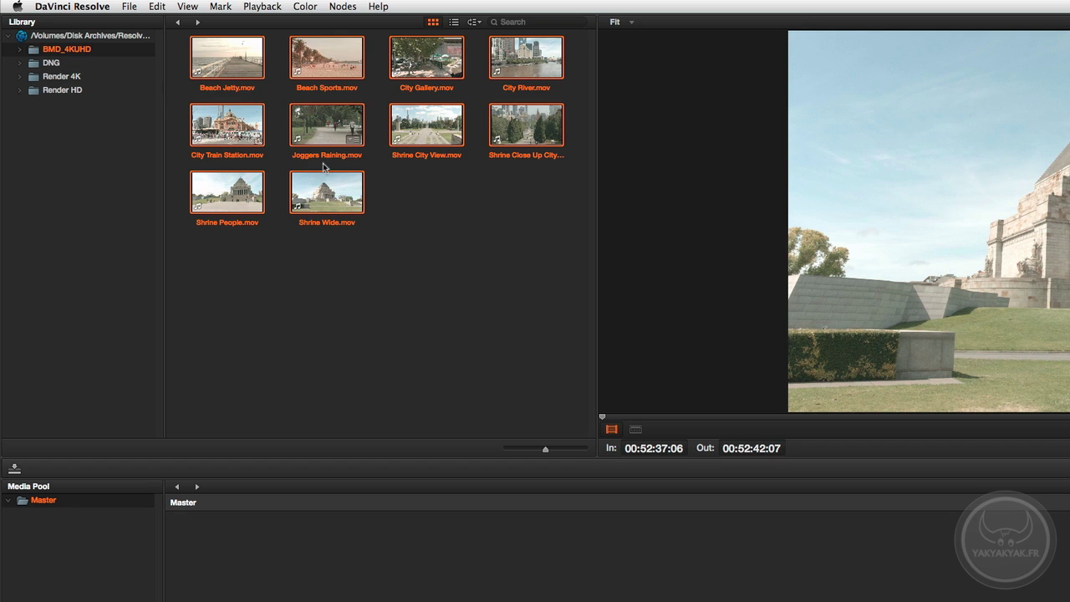
drag(348, 205, 338, 449)
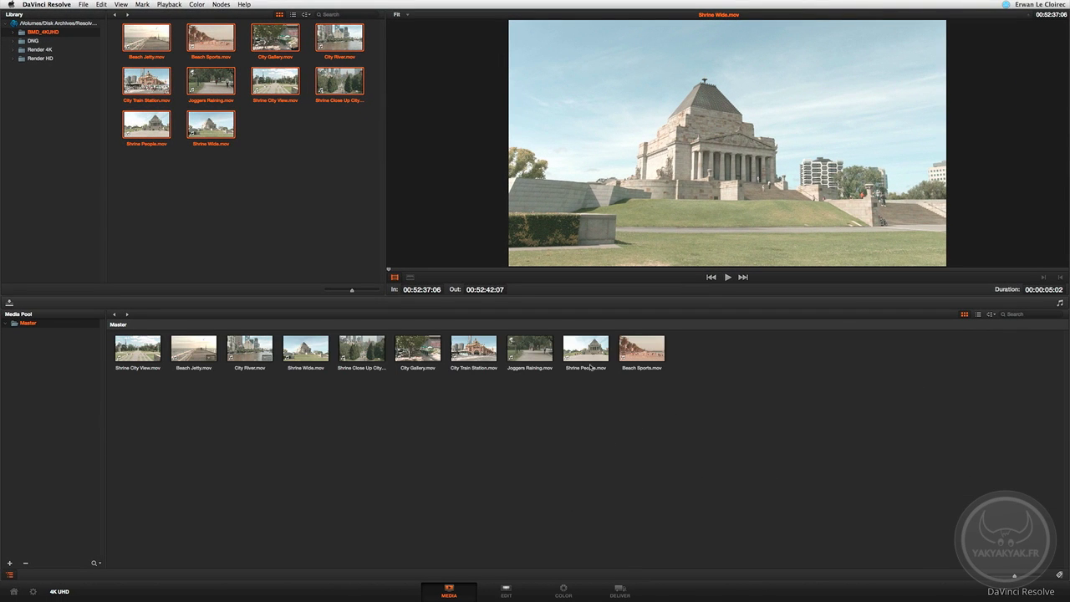
Display the metadata of Shrine City View.mov from the media pool
click(152, 347)
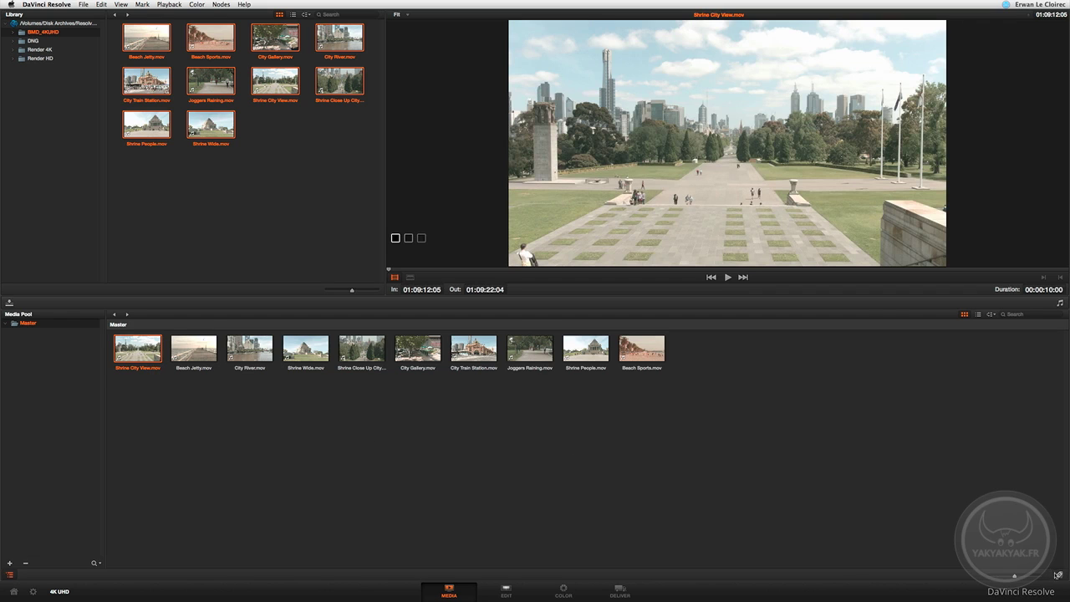
click(1058, 575)
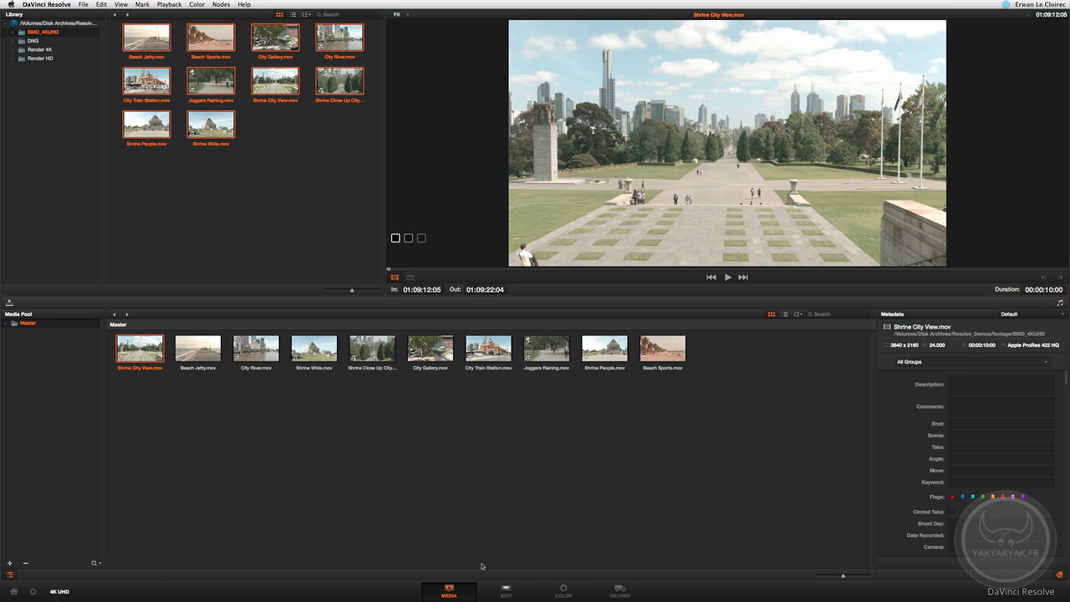
Go to the Edit page and check the imported media pool clips before returning to the timelines list
click(507, 596)
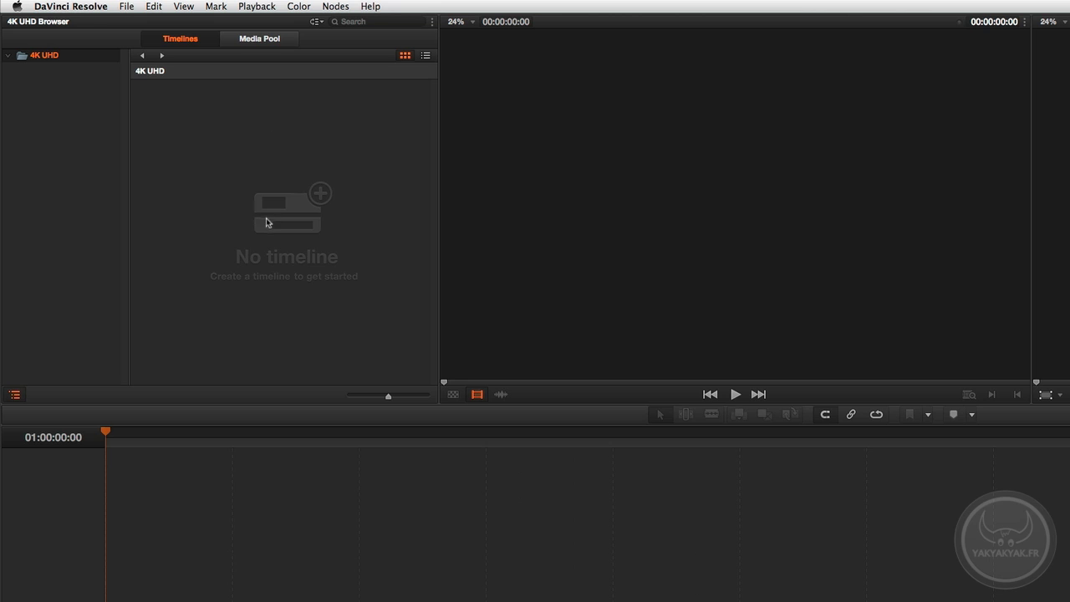
click(259, 40)
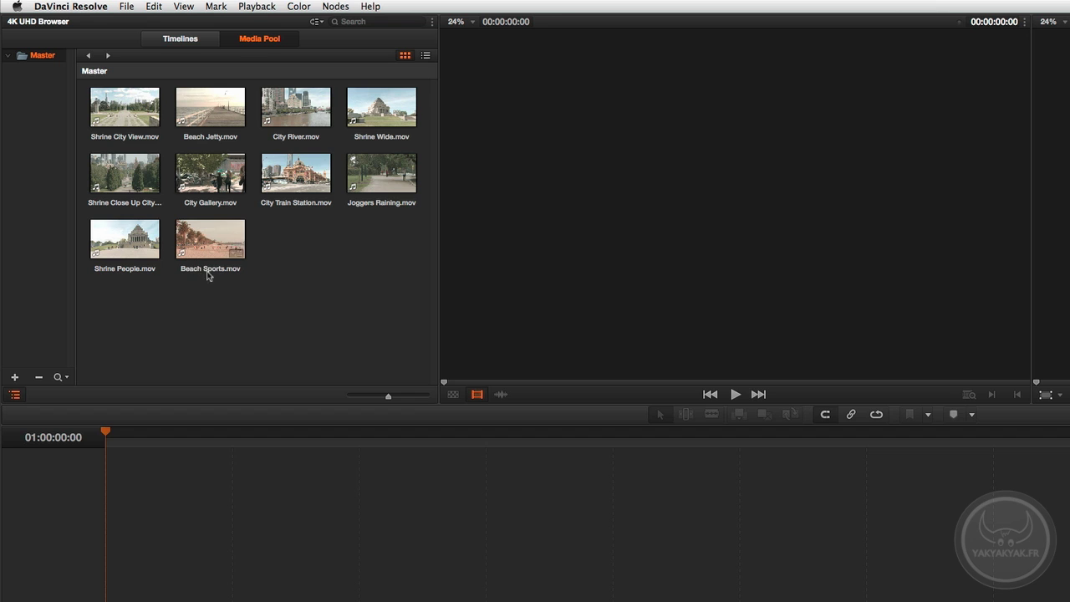
click(177, 40)
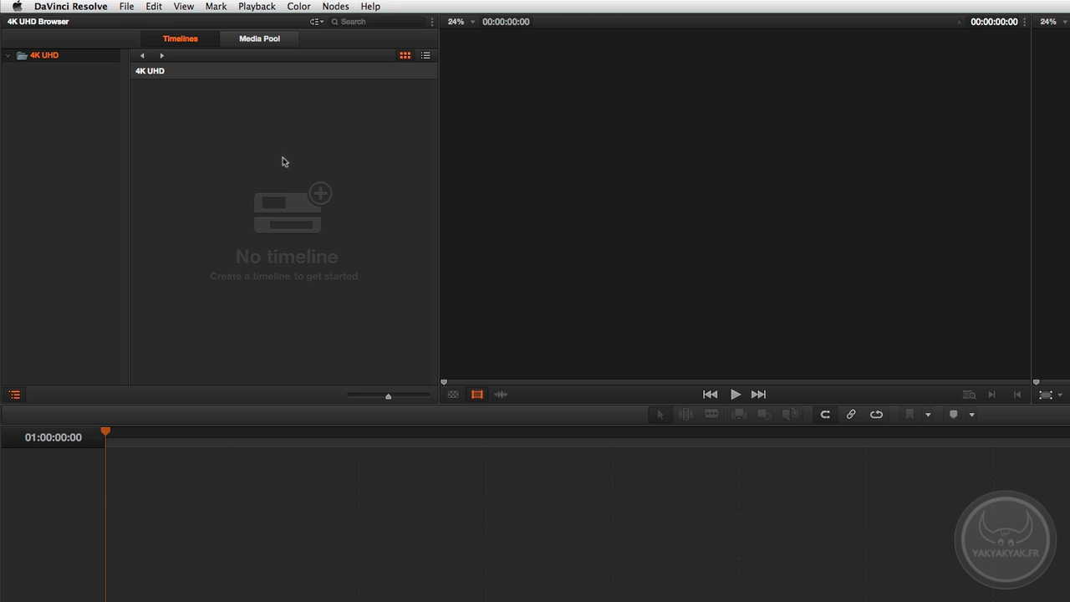
Create a new timeline named XML with Empty Timeline disabled so it includes the media pool clips
right_click(271, 182)
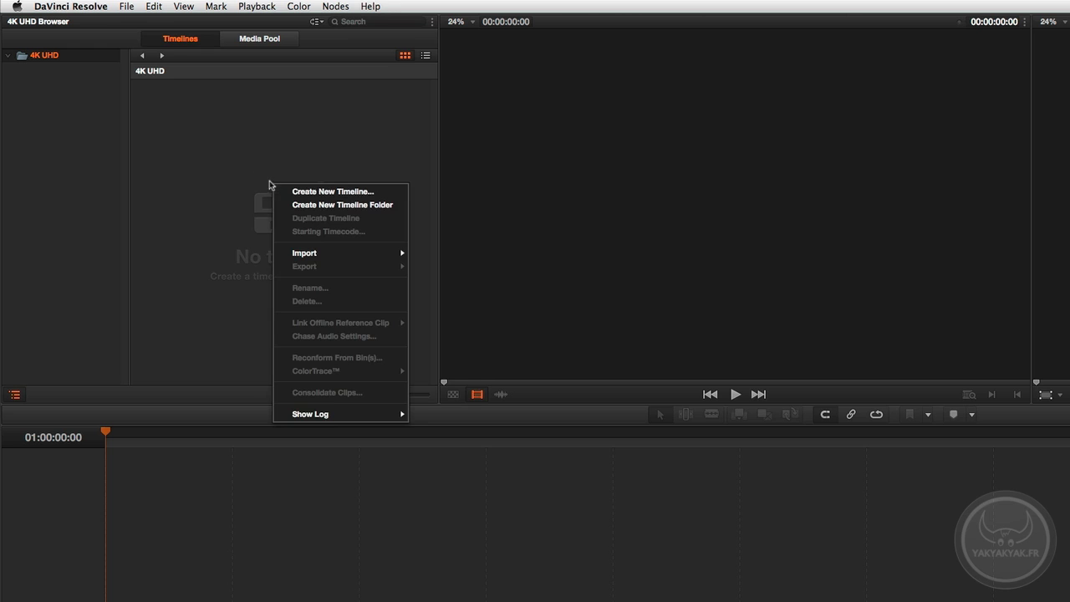
click(309, 195)
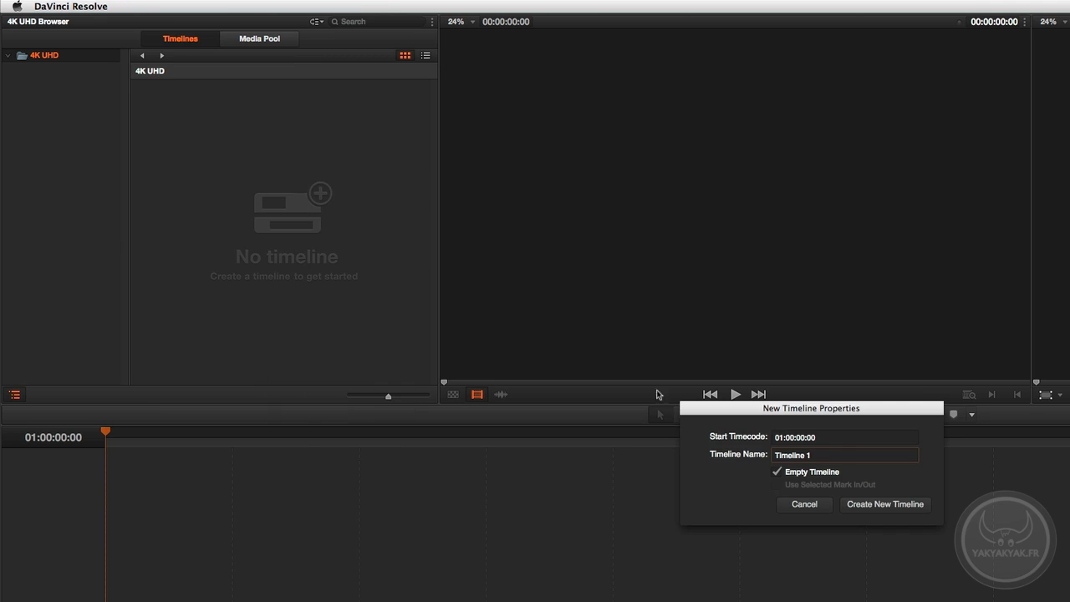
triple_click(803, 455)
text(XML)
click(778, 474)
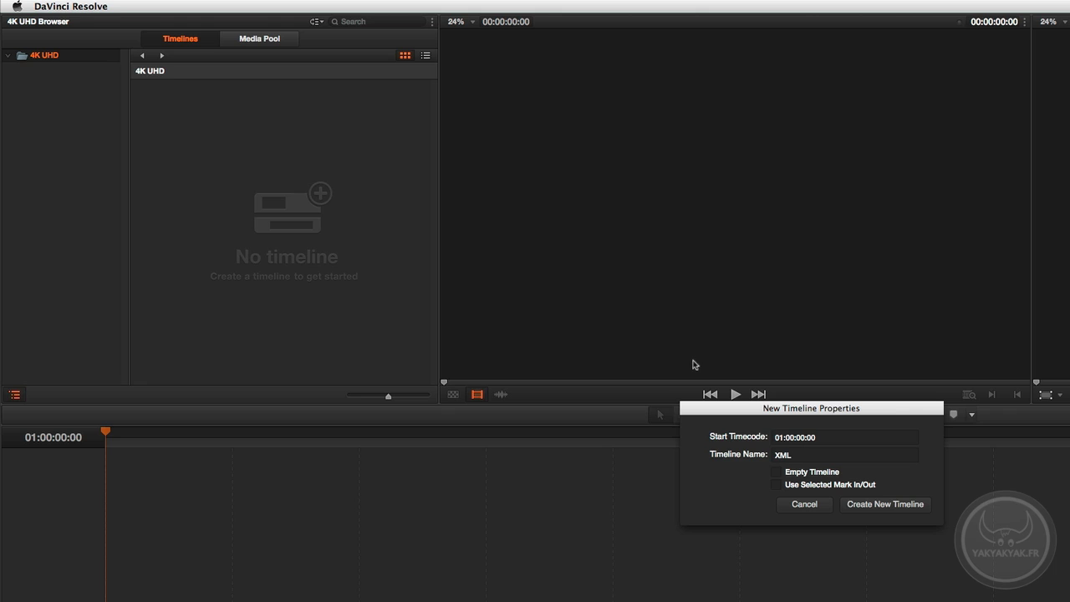
click(604, 347)
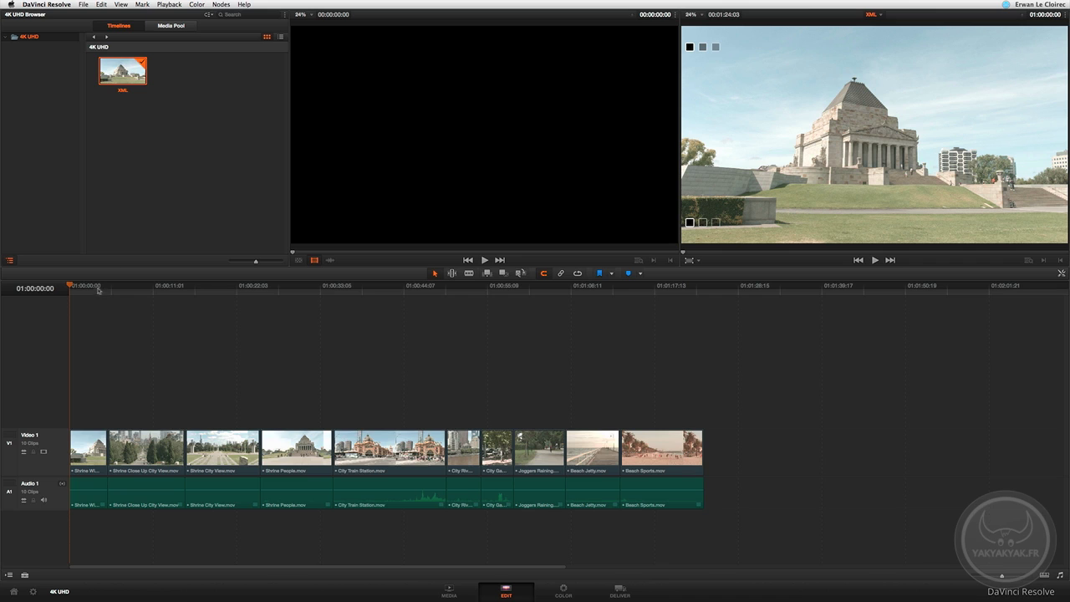
Load Beach Jetty.mov from the media pool into the source viewer and scrub the XML timeline to the Shrine City View clip
click(171, 26)
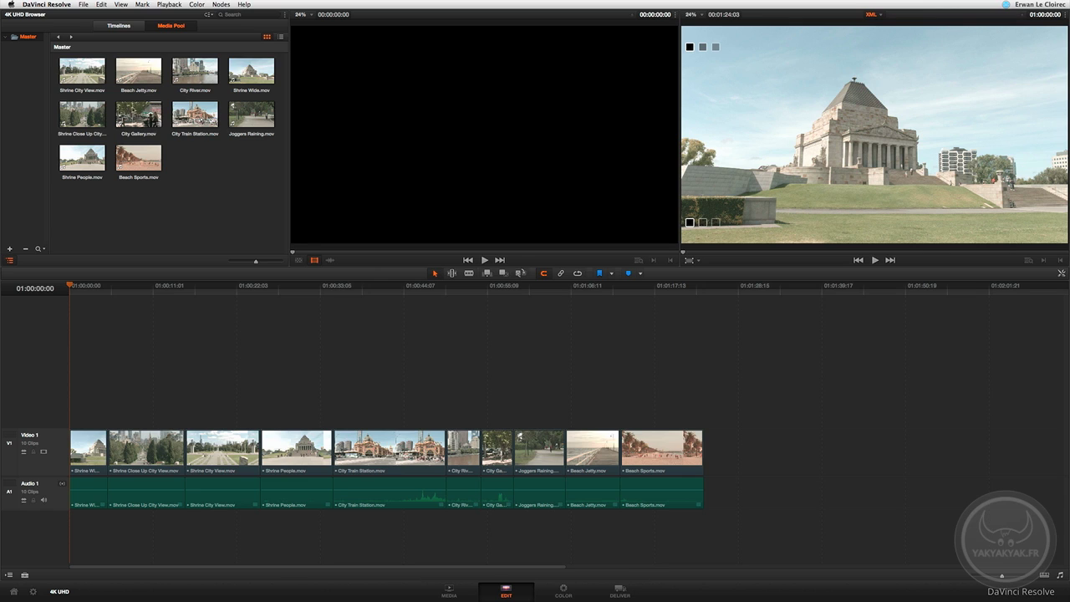
double_click(139, 77)
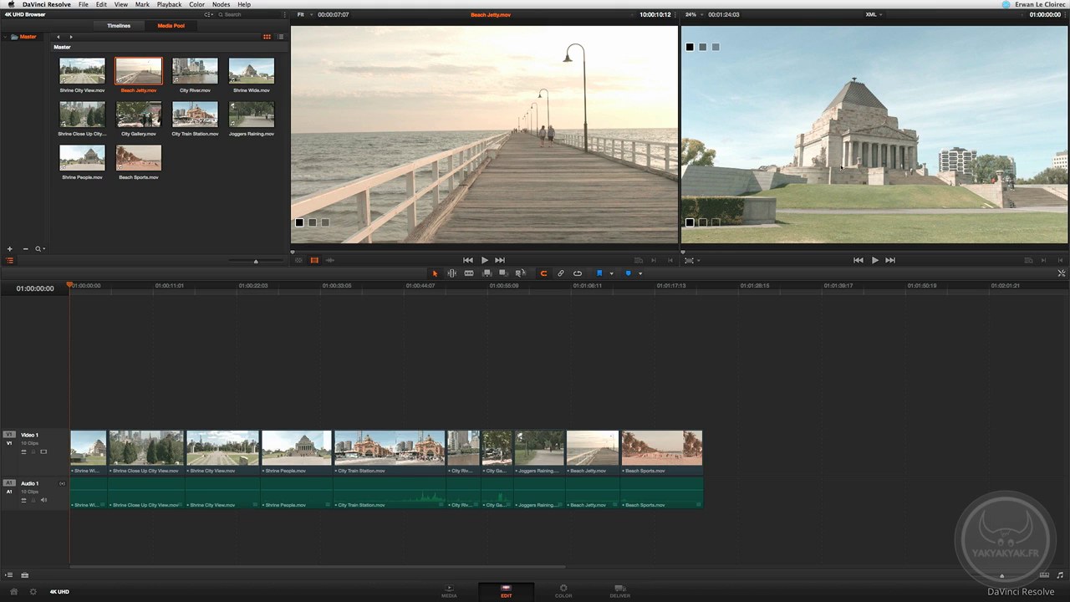
drag(246, 291, 217, 311)
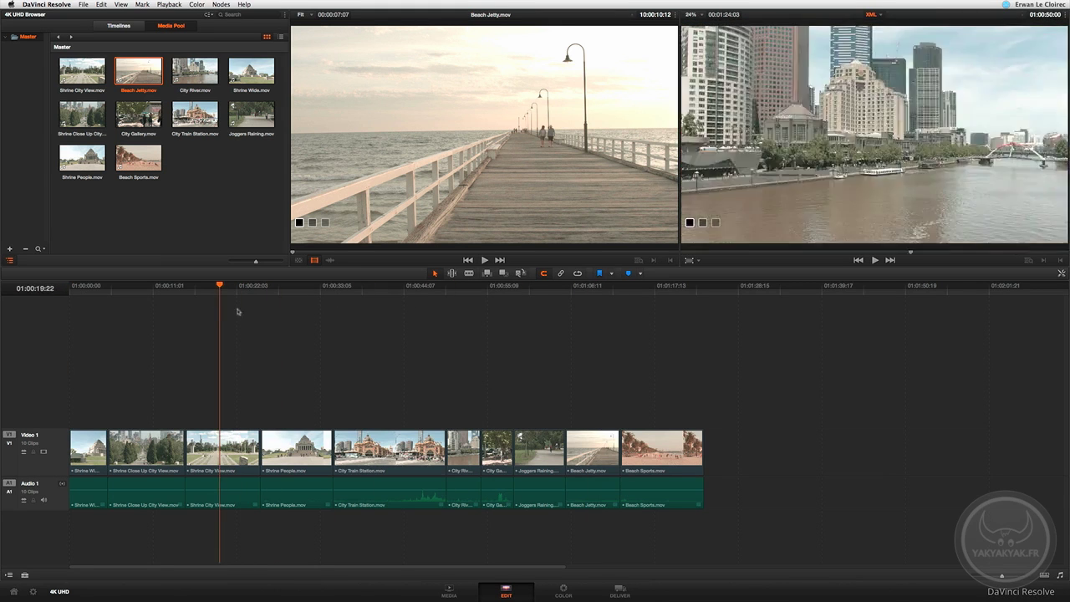
drag(530, 174, 425, 127)
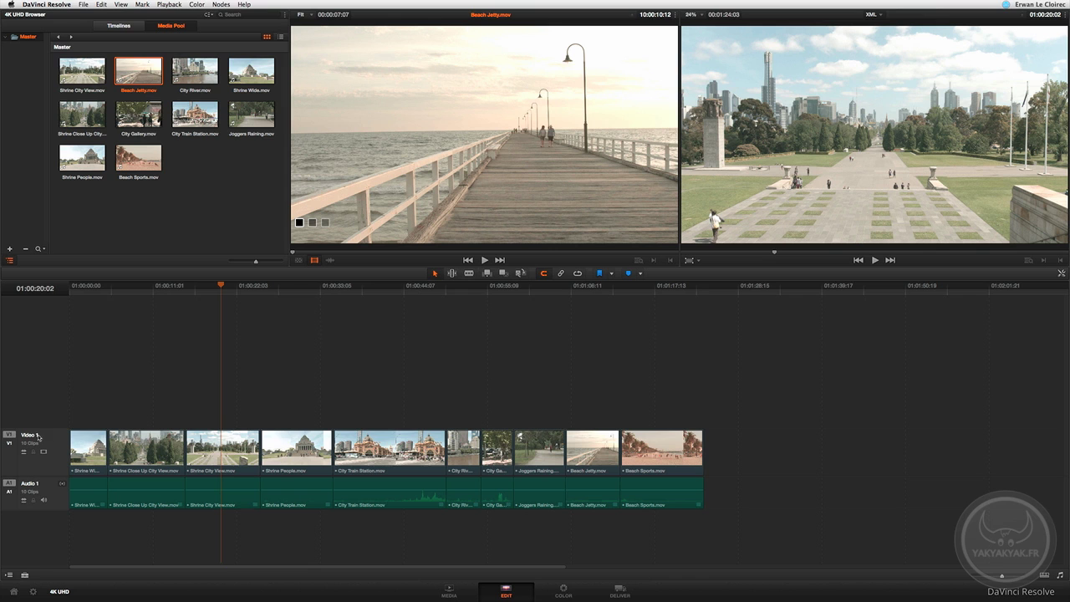
Place the playhead at the start of the City Train Station clip, and enable linked selection to select its video and audio together
drag(221, 288, 386, 317)
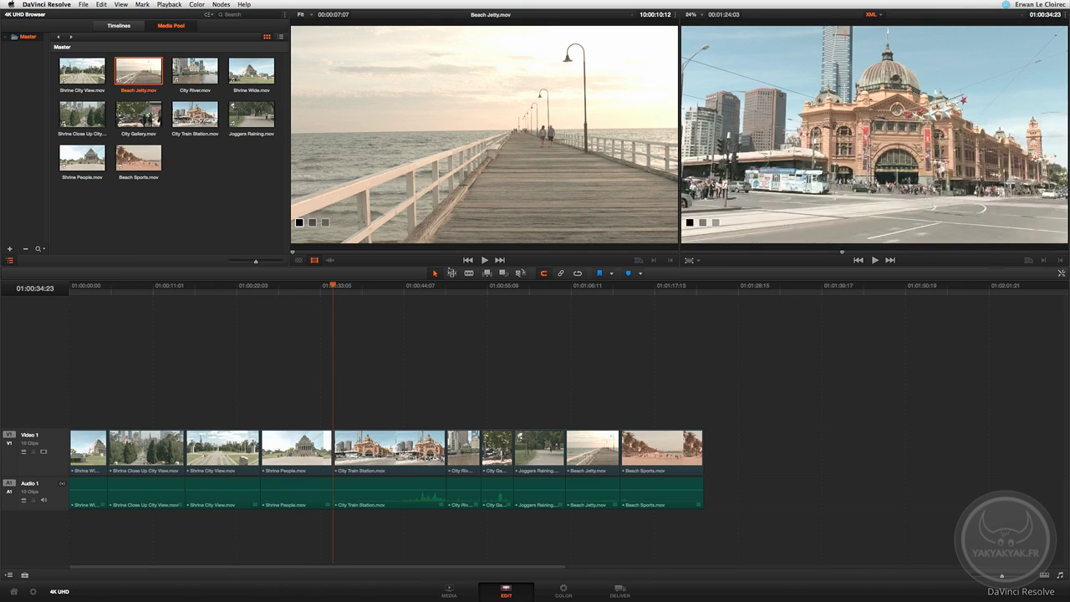
click(560, 274)
click(402, 445)
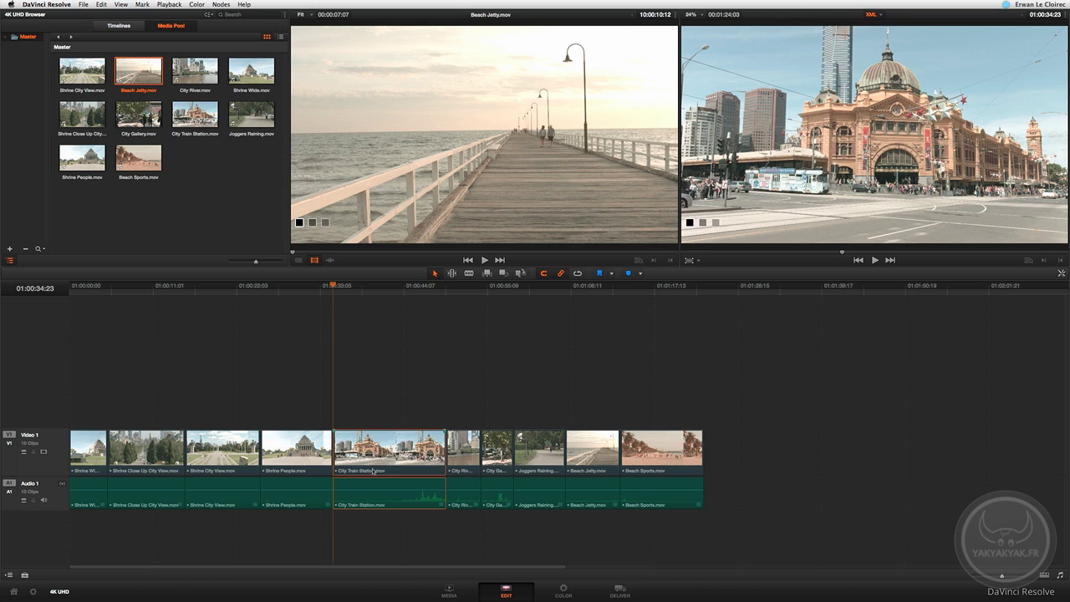
Turn off linked selection and delete all audio clips from Audio 1, keeping the video clips
click(561, 273)
click(553, 366)
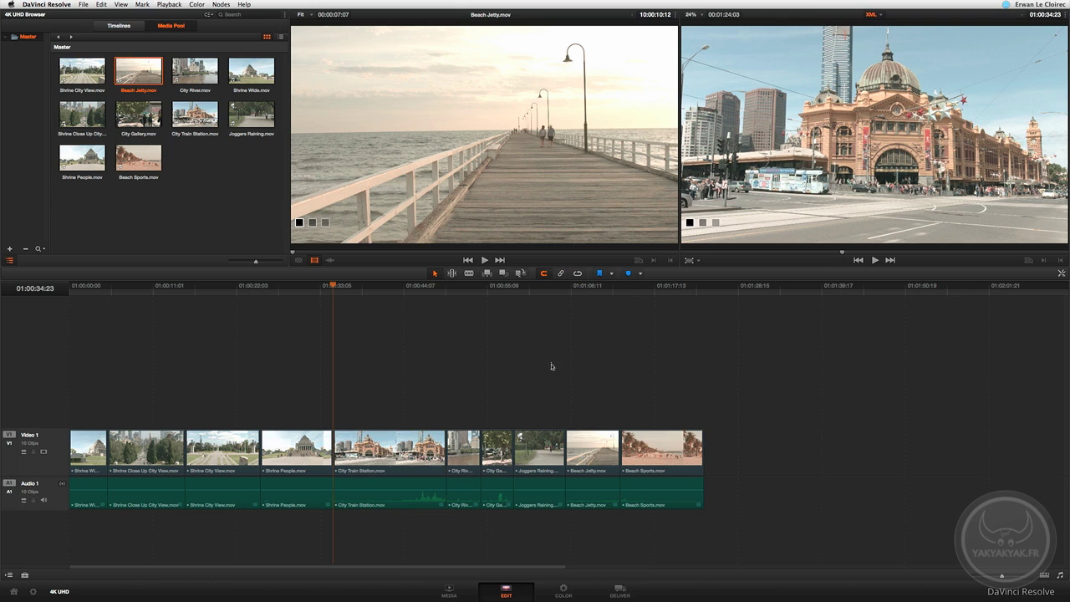
drag(754, 510, 79, 490)
key(Delete)
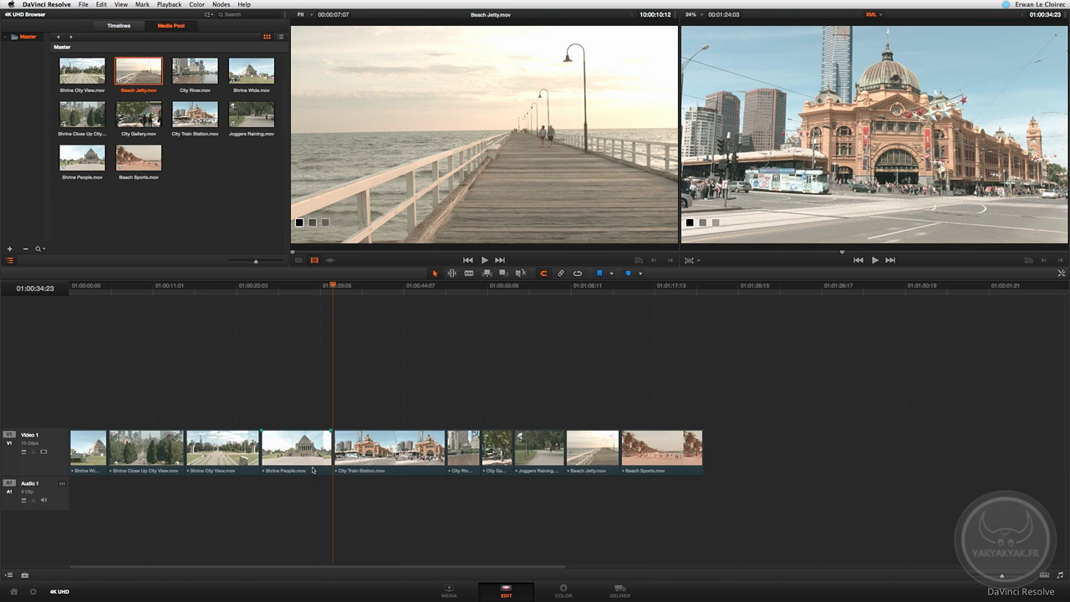
Scrub through the timeline and return the playhead to its start at 01:00:00:00
click(379, 296)
click(565, 289)
drag(681, 321, 300, 368)
drag(452, 376, 41, 351)
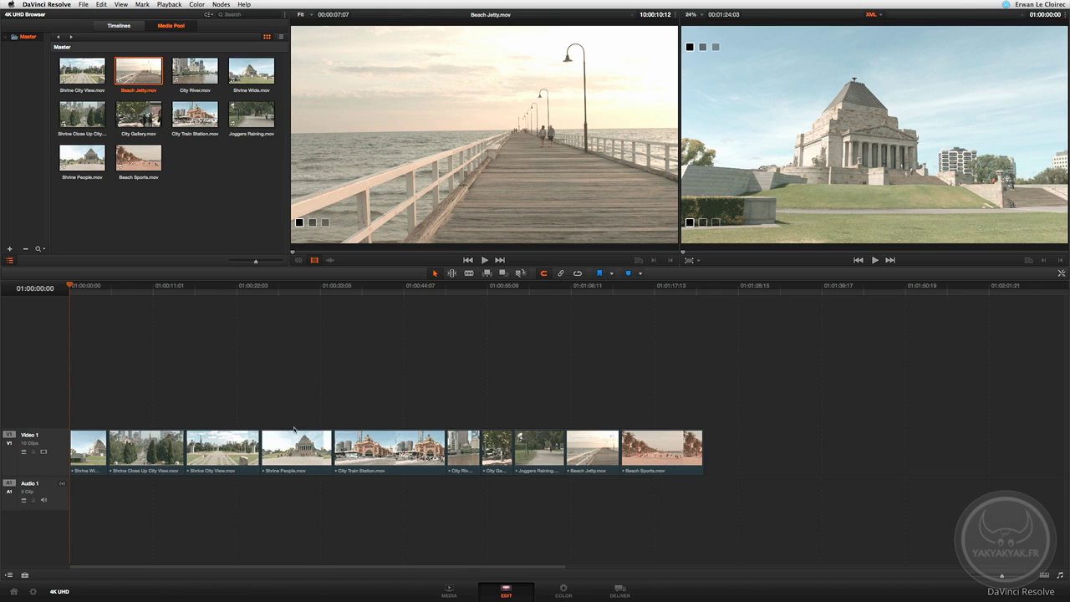
Show the Edit Index and jump through several listed events, ending on the clip with source in 01:37:52:07
click(10, 576)
click(82, 310)
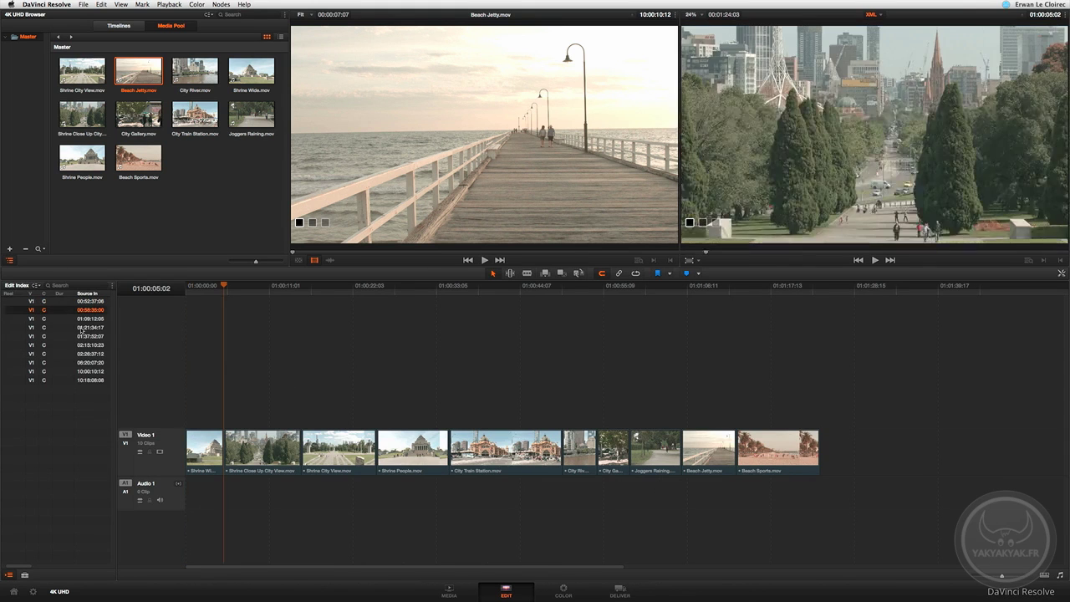
click(85, 354)
click(85, 381)
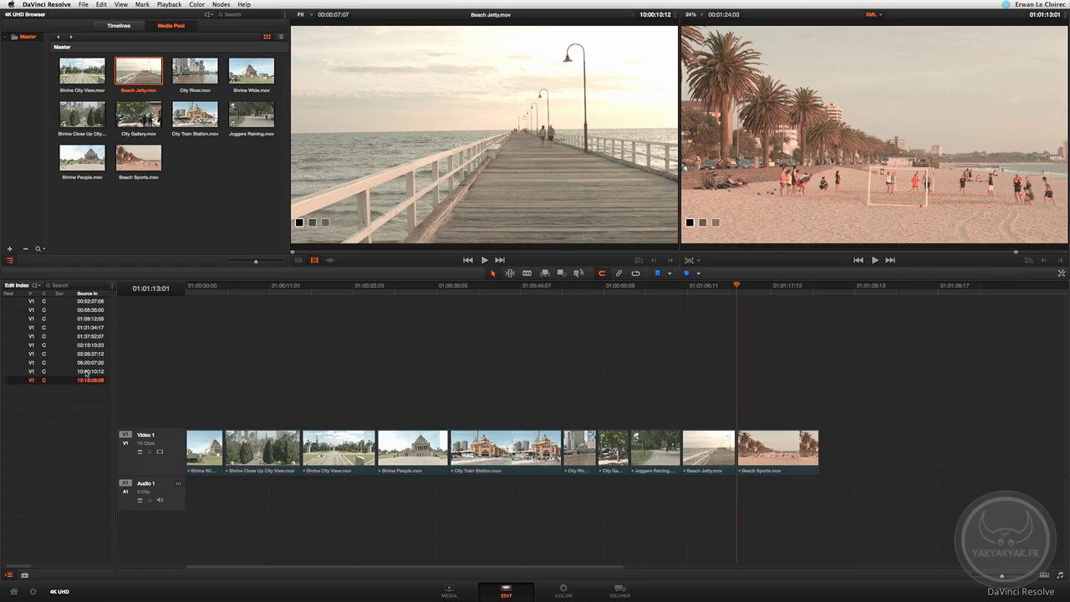
click(83, 336)
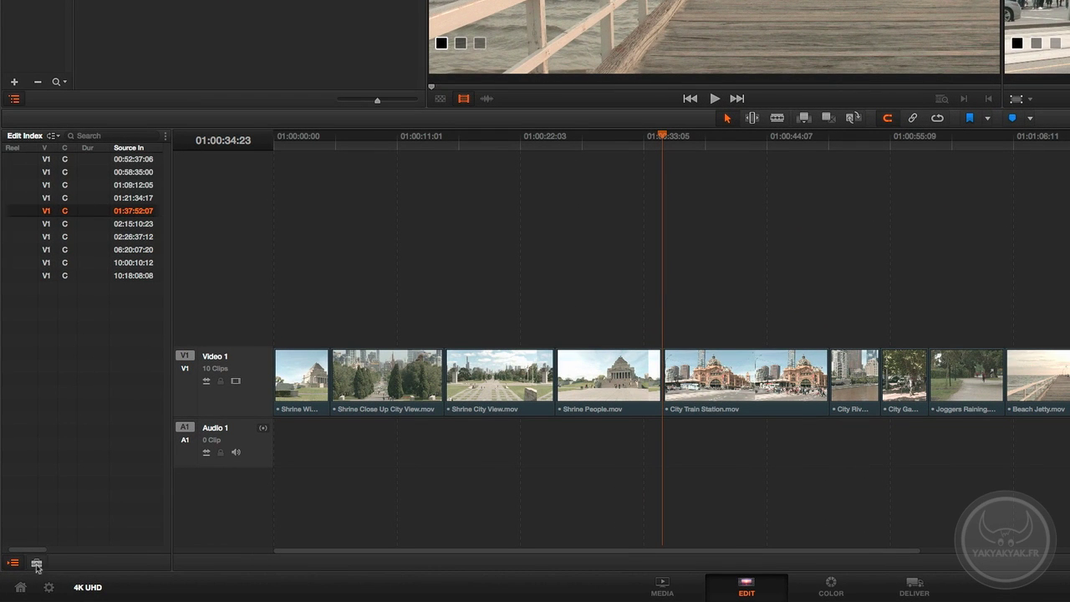
Examine the Effects Library's Toolbox transitions, titles and generators and its OpenFX plug-ins, and close the library
click(36, 563)
drag(170, 378, 382, 383)
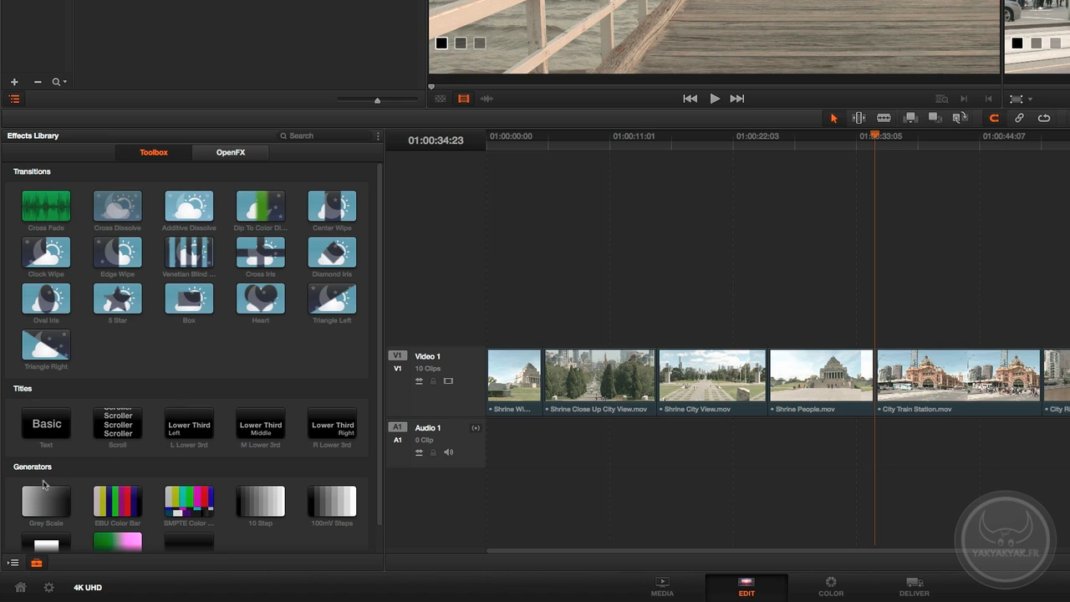
scroll(377, 527, down, 1)
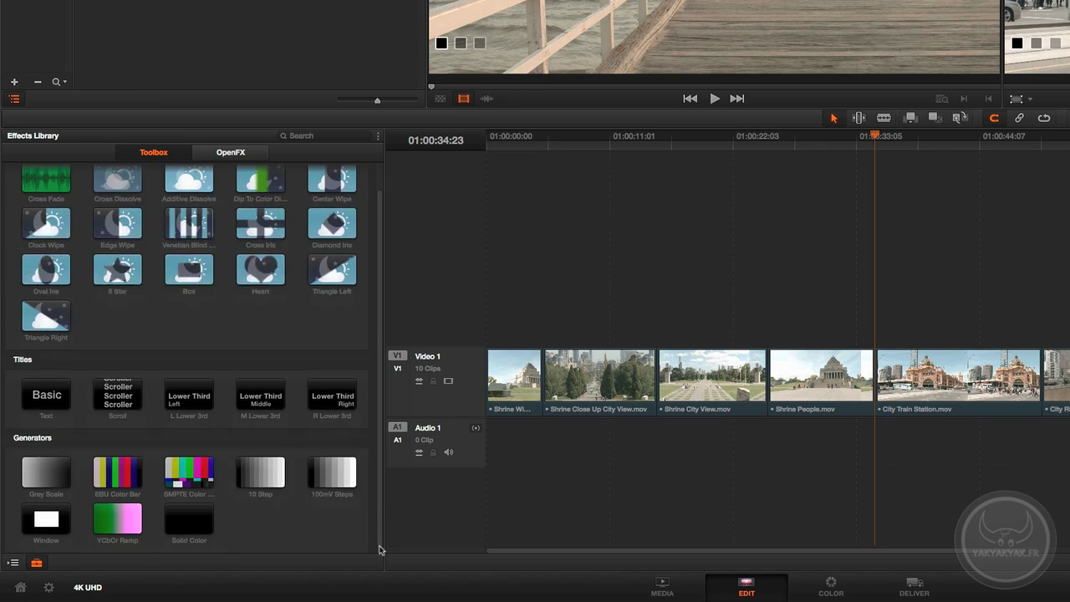
click(231, 152)
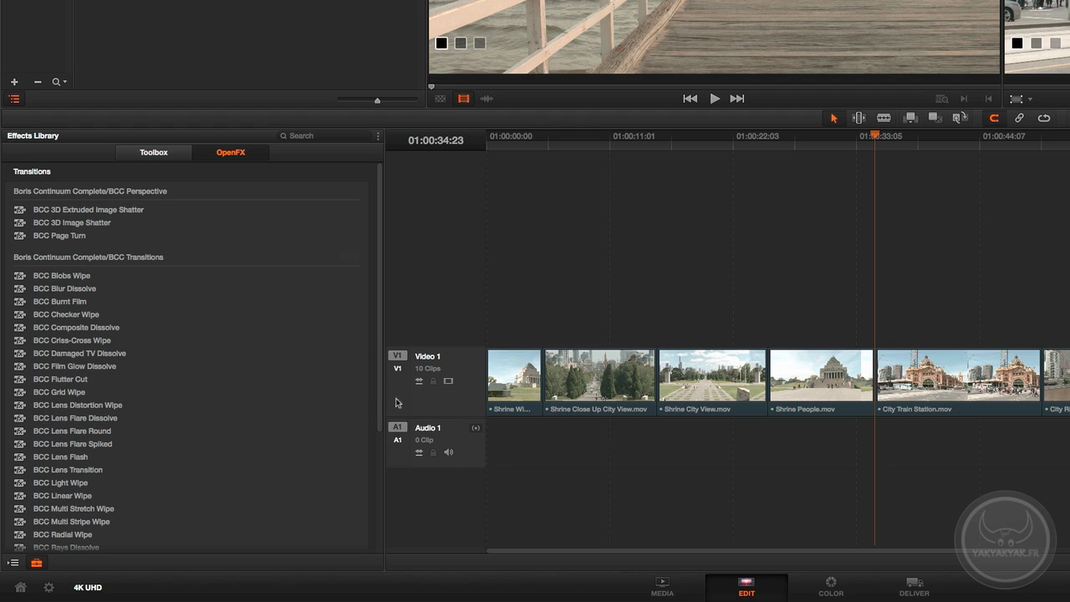
drag(381, 393, 383, 268)
click(19, 563)
click(37, 563)
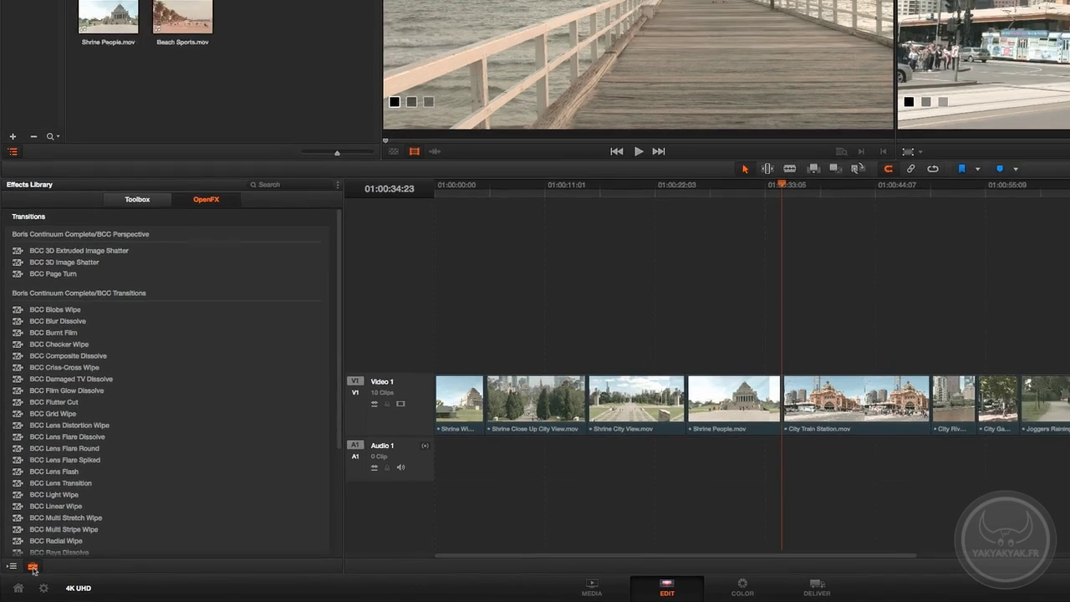
click(37, 562)
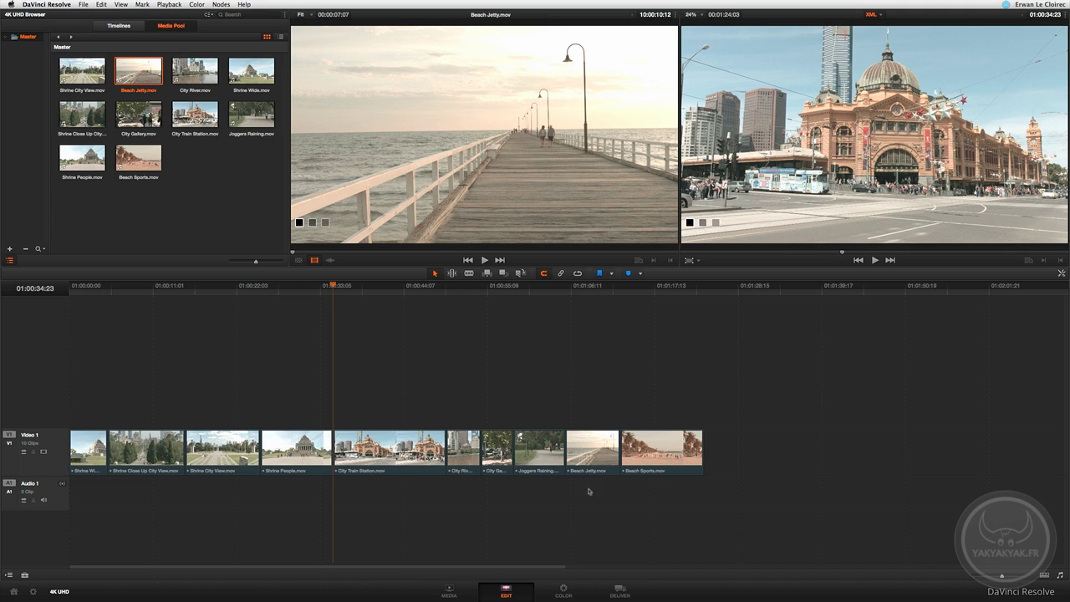
Go to the Color page and scrub to the Shrine City View clip at 01:00:16:13
click(561, 596)
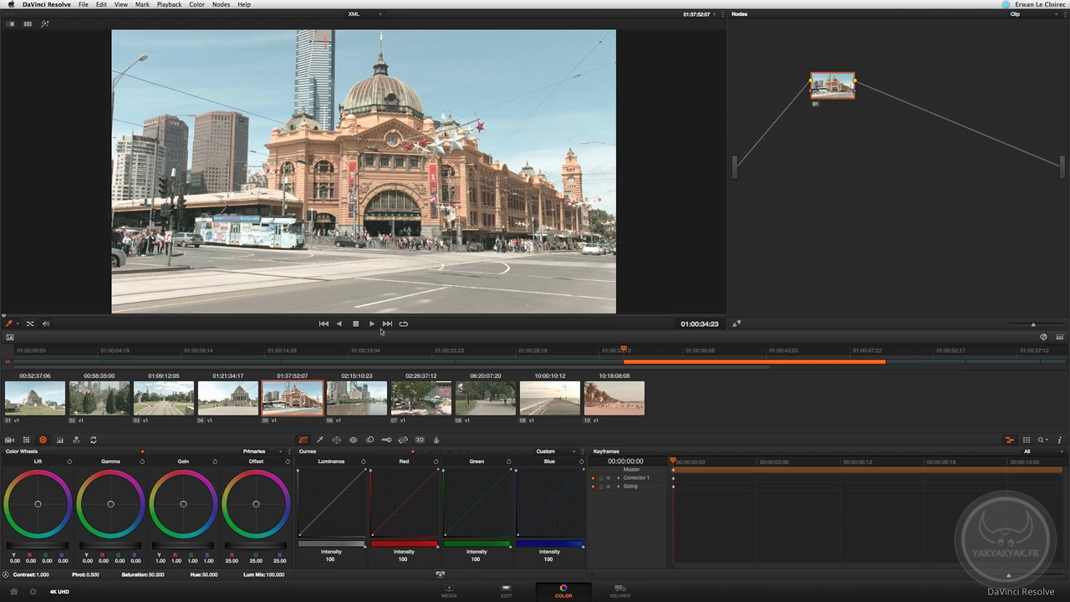
drag(370, 353, 175, 352)
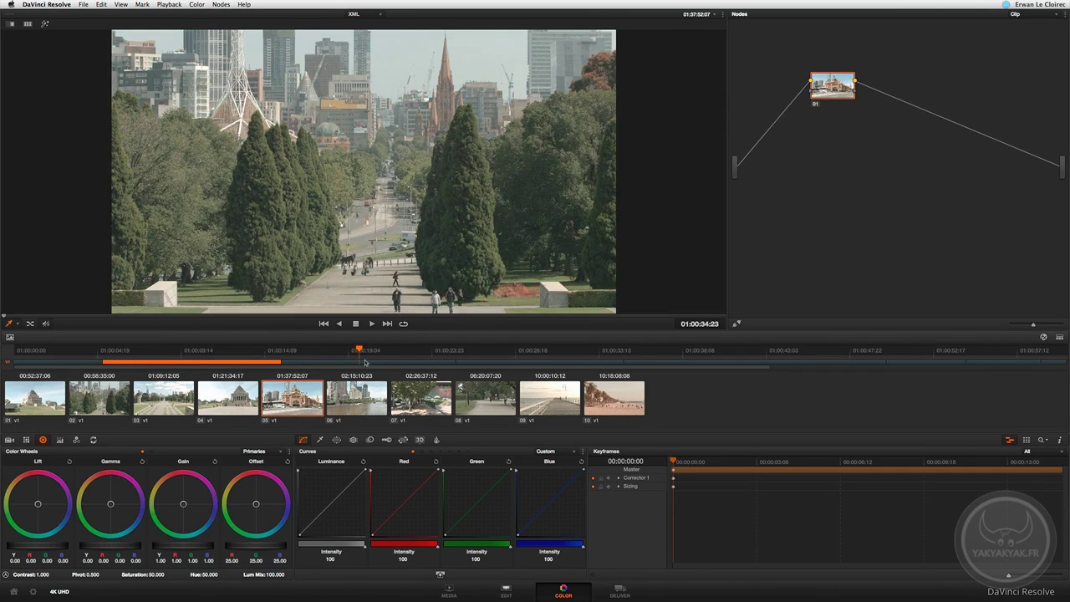
click(318, 363)
mouse_move(318, 365)
mouse_down()
mouse_move(231, 365)
mouse_move(363, 363)
mouse_move(43, 356)
mouse_move(302, 362)
mouse_up()
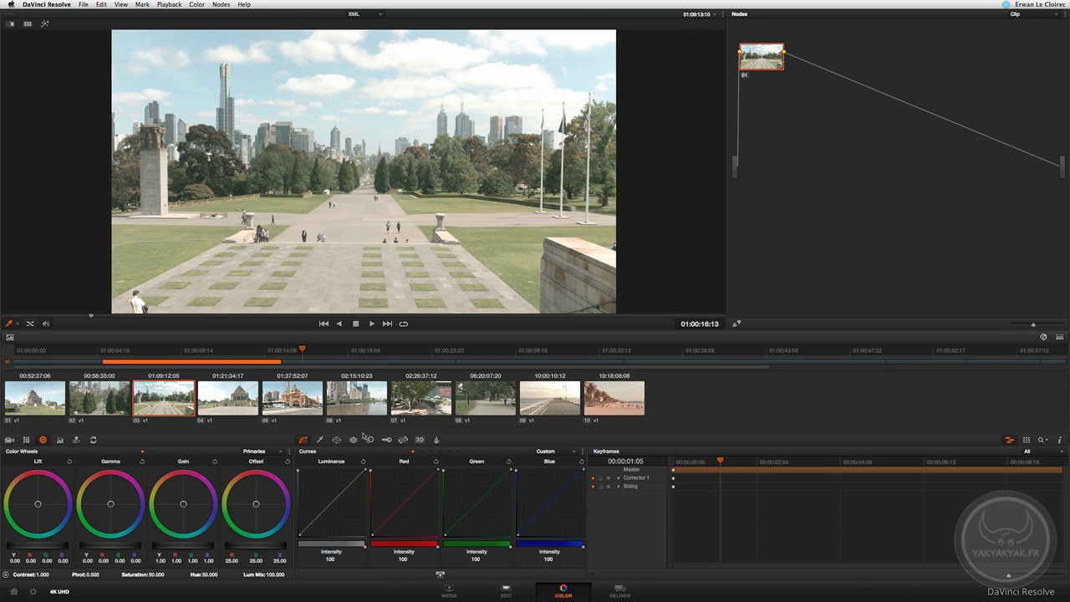
Try an S-shaped luminance curve on the Shrine City View clip, and reset the clip's grade
drag(350, 485, 342, 478)
click(315, 516)
drag(314, 516, 348, 490)
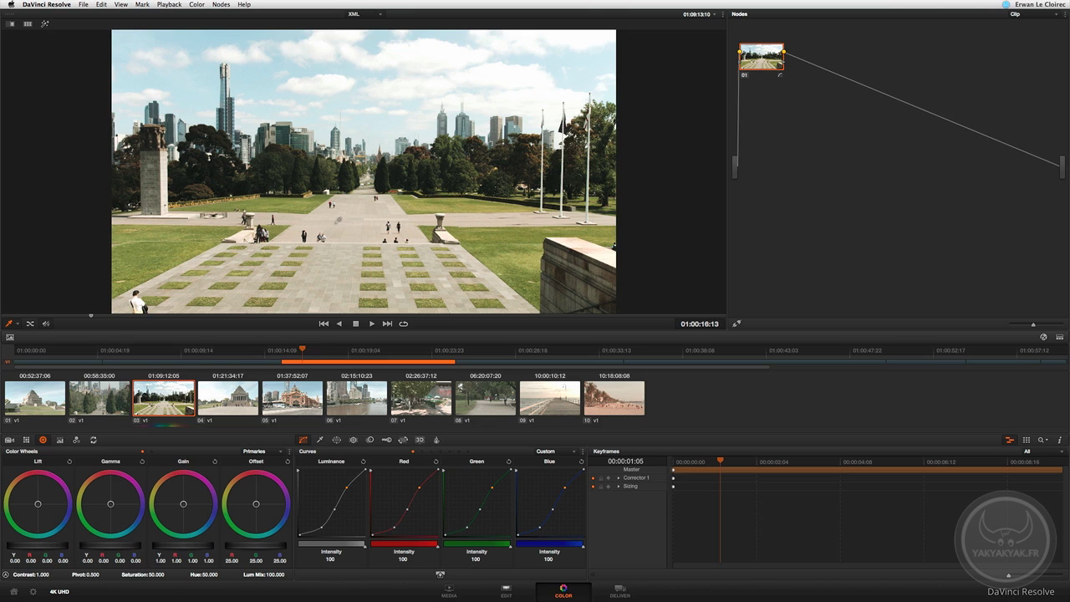
click(363, 461)
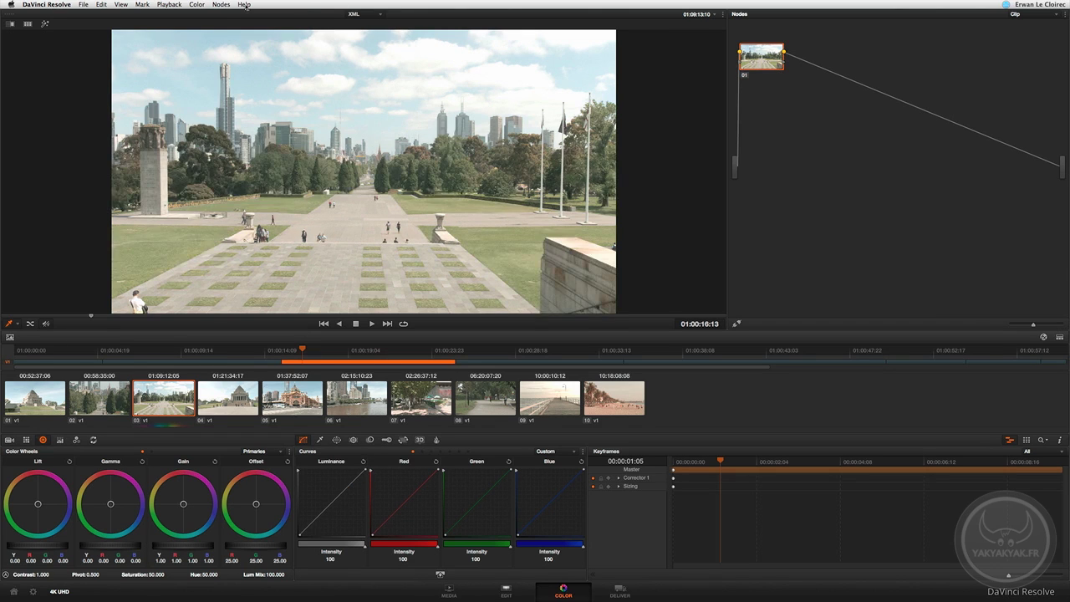
click(201, 5)
click(242, 27)
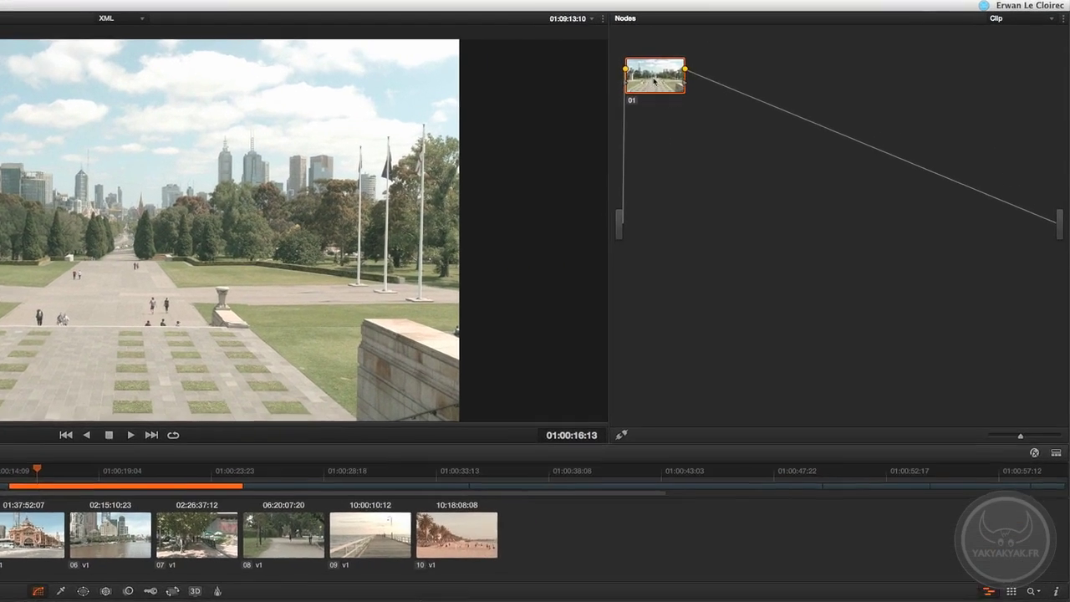
Switch the node graph from Clip to Timeline and add a serial node to it
drag(761, 56, 860, 105)
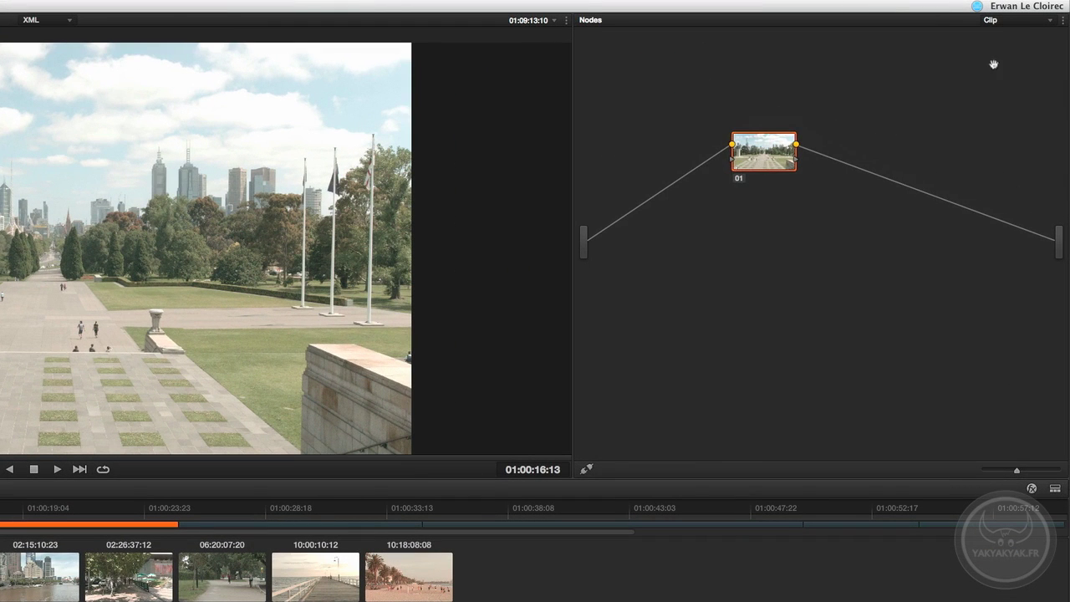
click(995, 20)
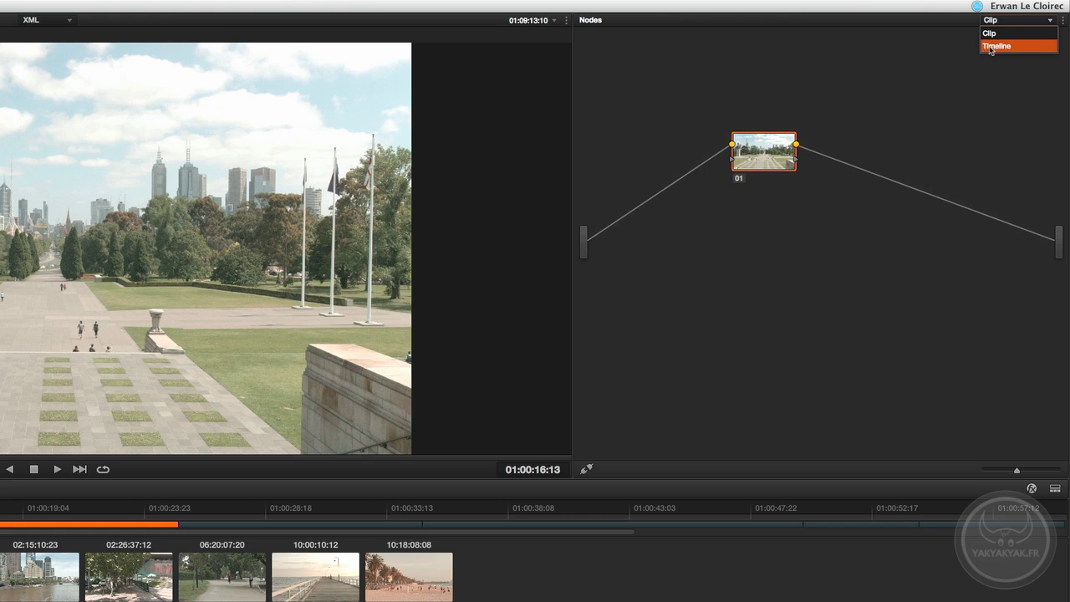
click(990, 47)
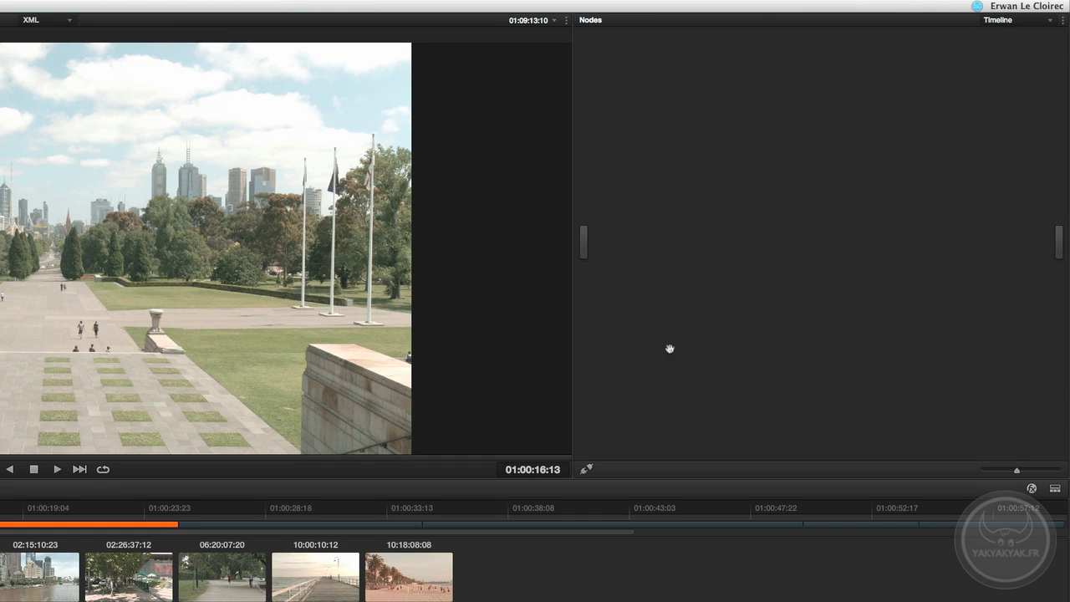
key(alt+s)
drag(608, 77, 656, 162)
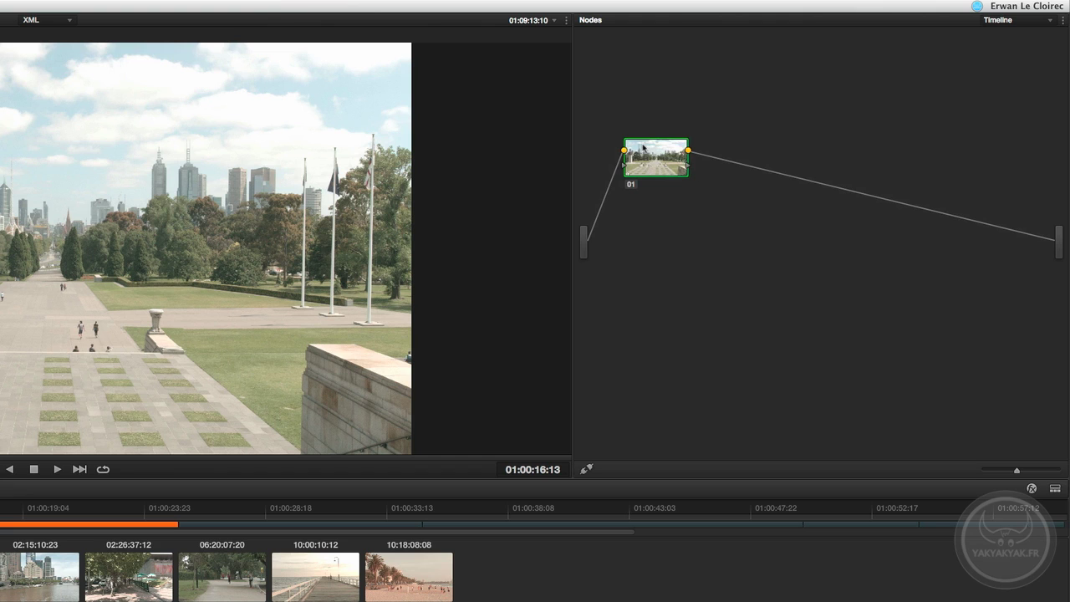
Add three more serial nodes after timeline node 01 and delete all three
key(alt+s)
key(alt+s)
key(alt+s)
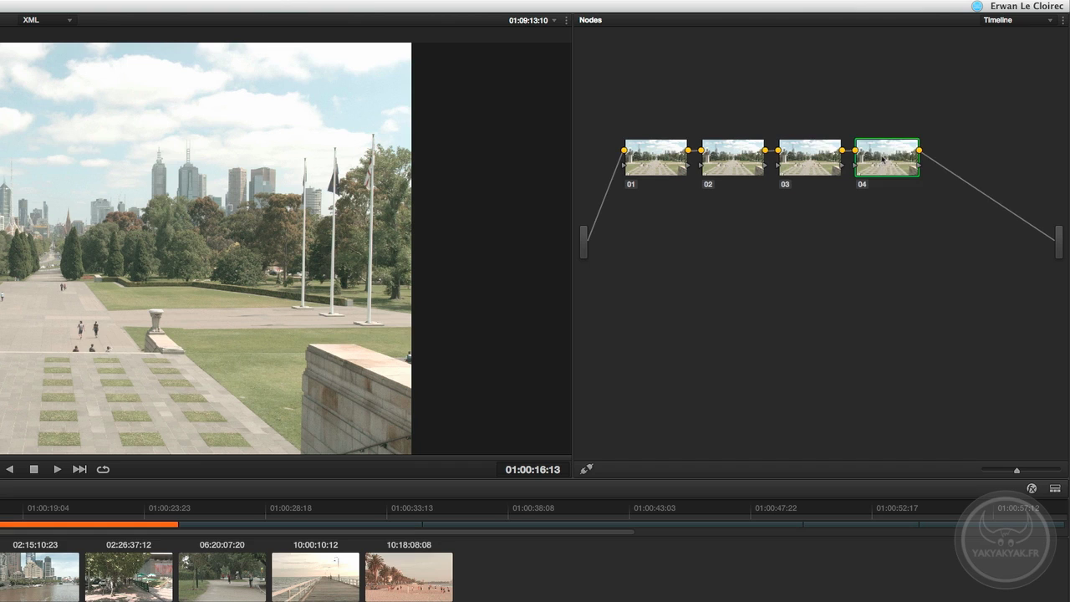
key(Delete)
key(Delete)
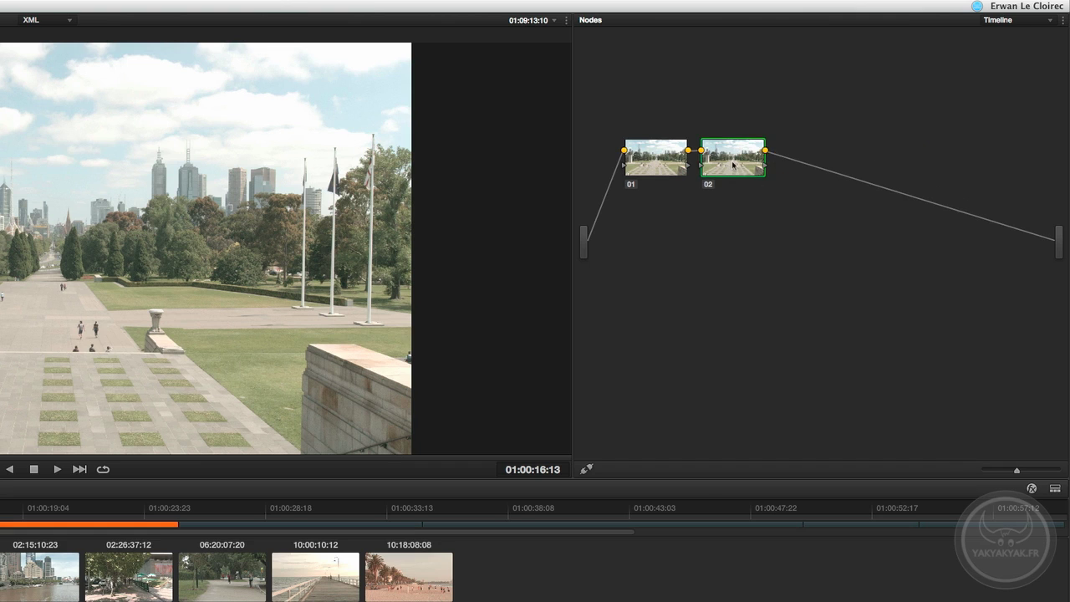
key(Delete)
Center timeline node 01 in the graph and apply the 3D LUT Blackmagic Production Camera 4K Film to Rec709
drag(657, 161, 805, 156)
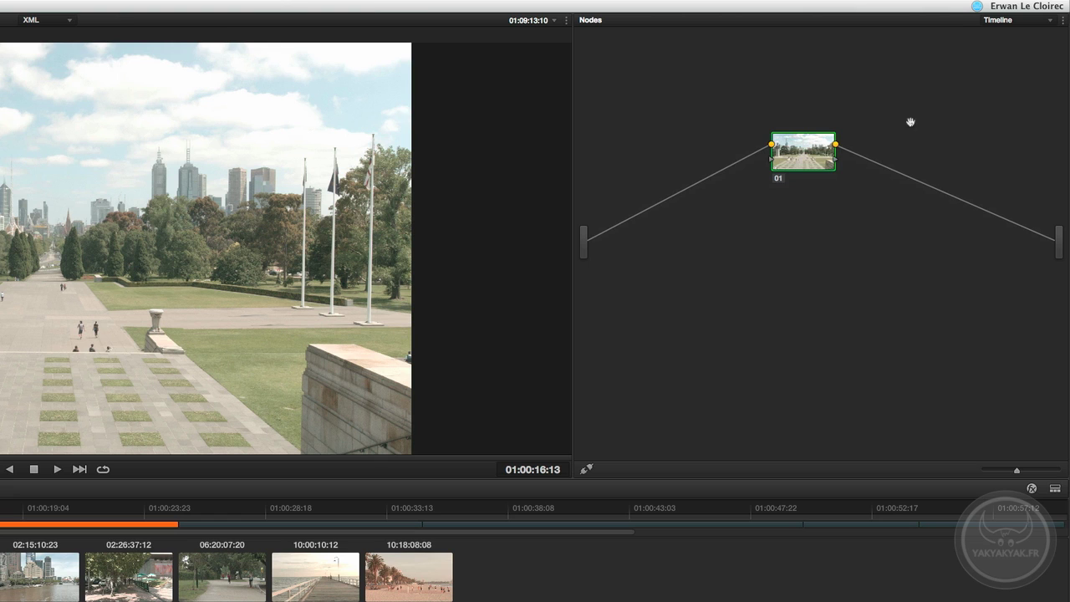
right_click(798, 157)
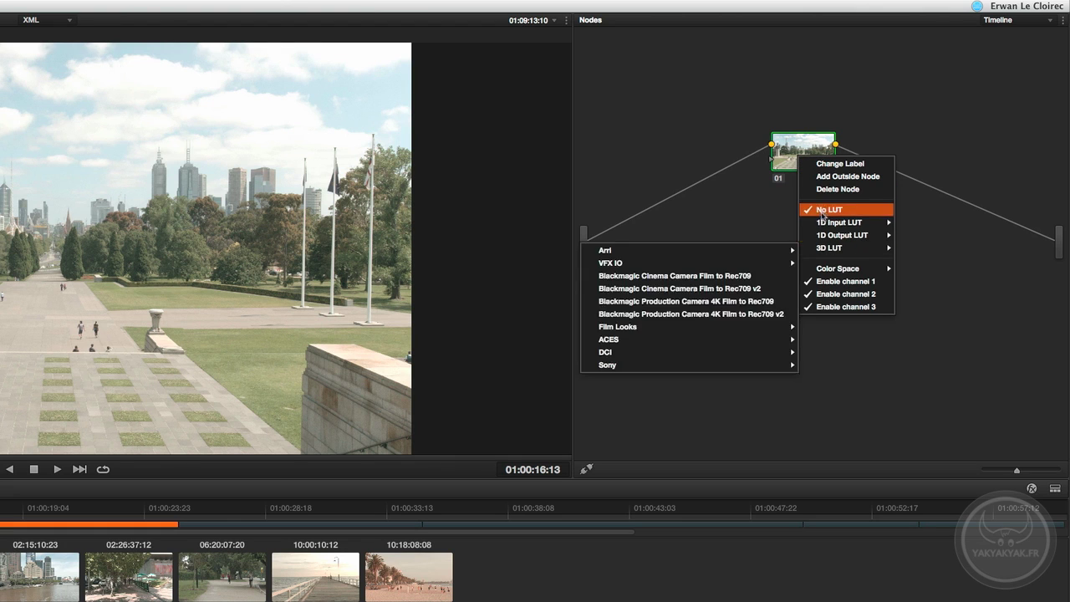
mouse_move(824, 247)
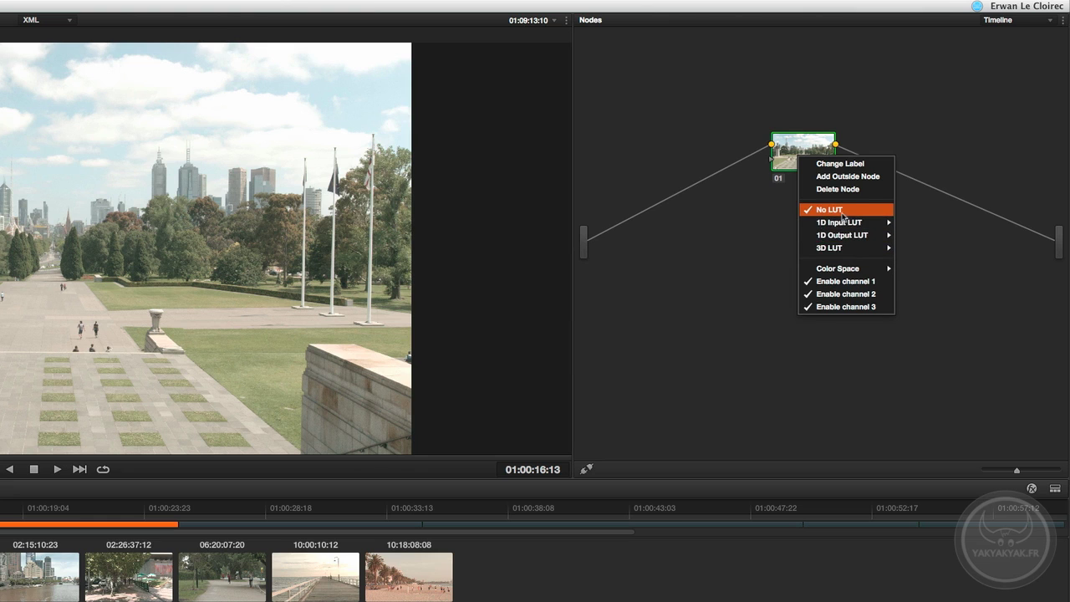
mouse_move(840, 227)
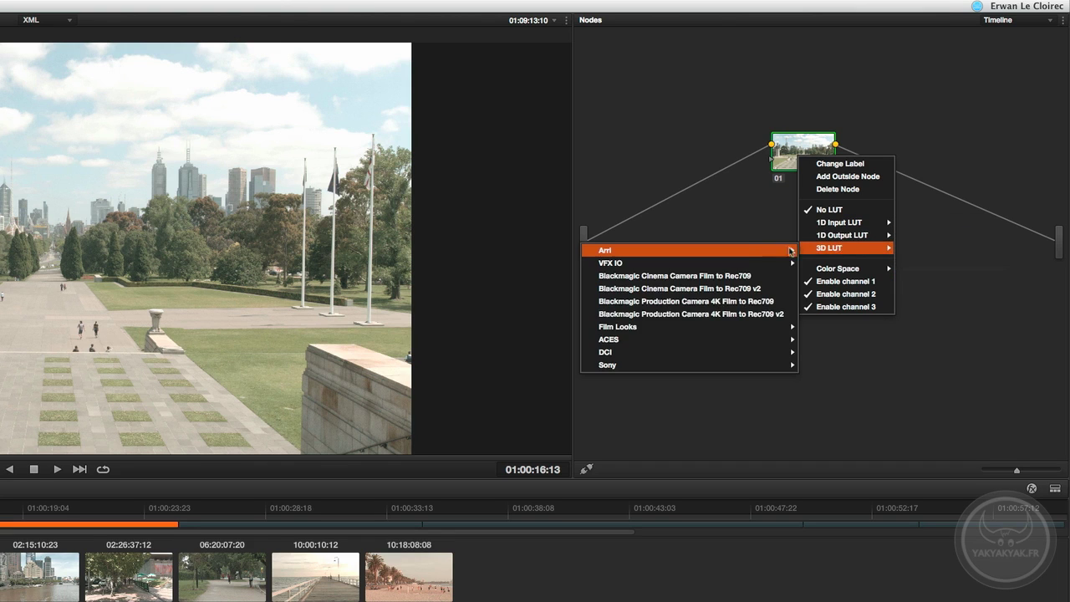
mouse_move(748, 254)
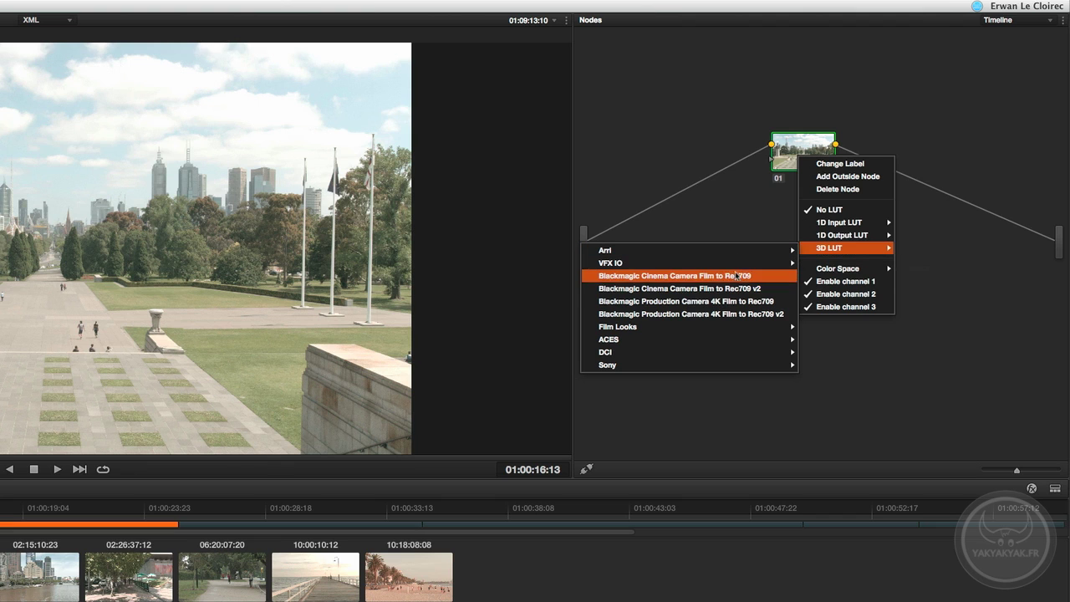
mouse_move(730, 338)
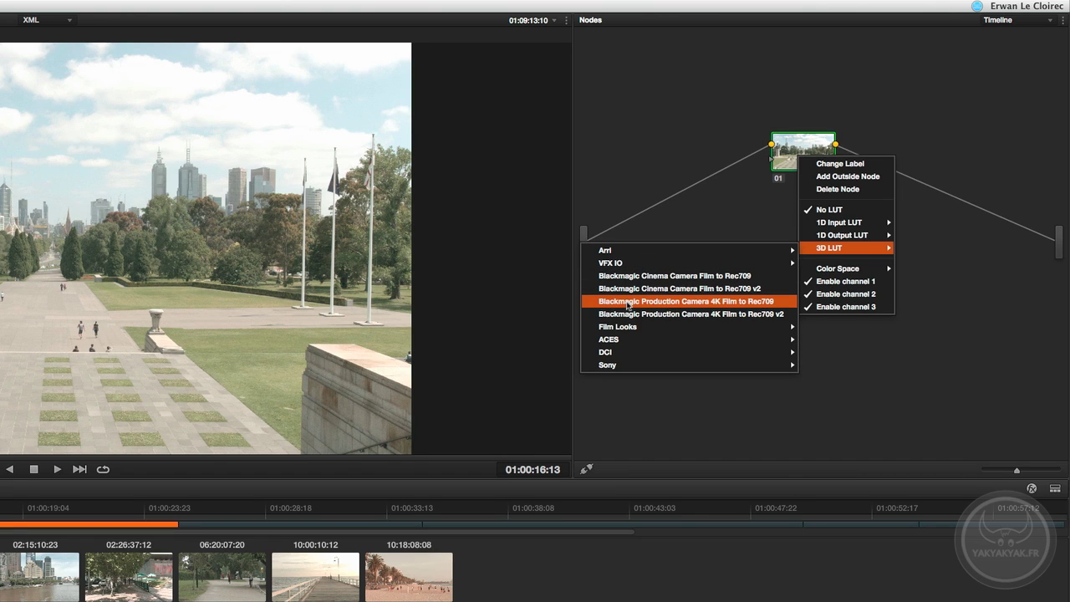
click(758, 303)
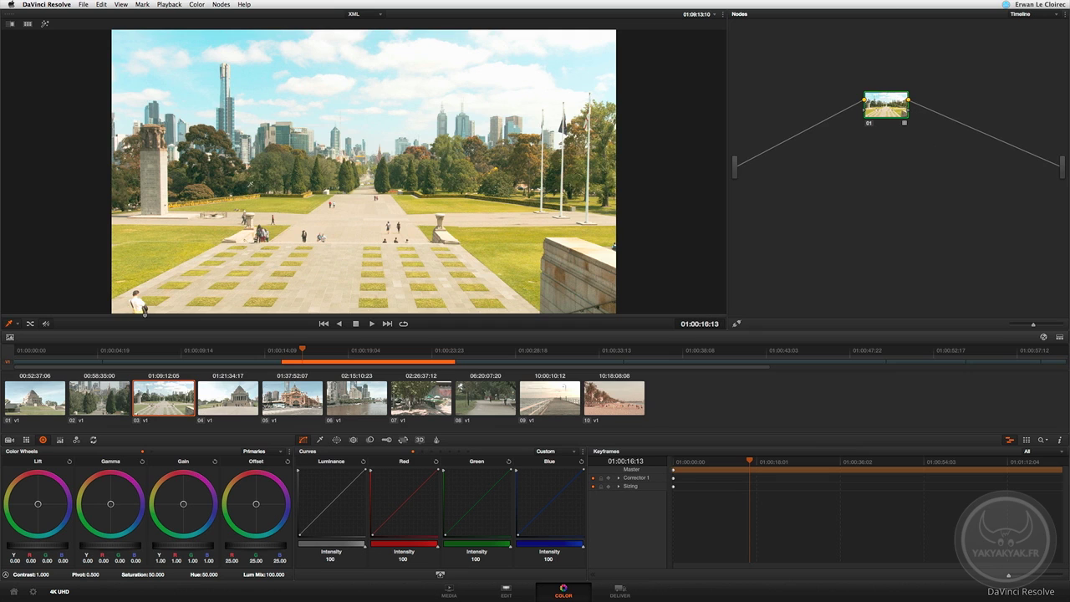
Check the LUT on other clips and toggle timeline node 01 off and on to compare the City Train Station clip
drag(302, 352, 343, 353)
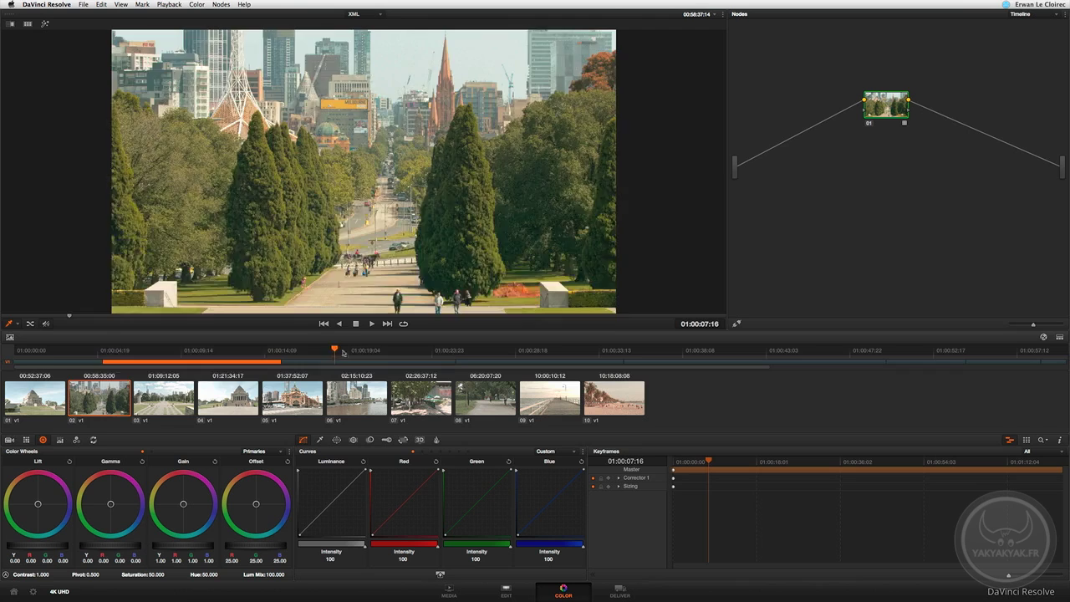
click(293, 398)
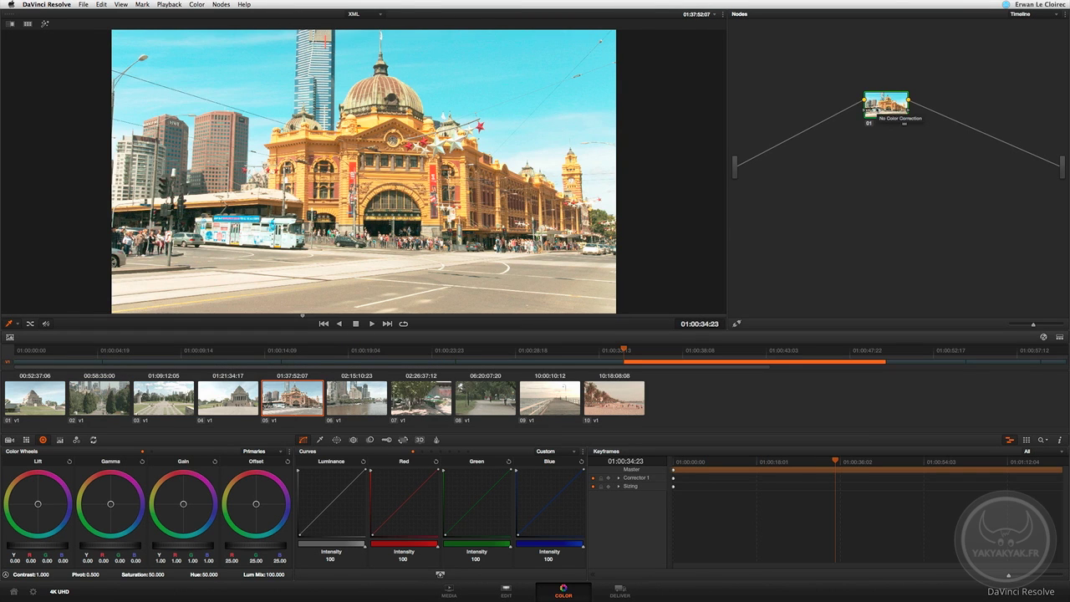
key(super+d)
key(super+d)
key(super+d)
key(super+d)
drag(885, 107, 857, 119)
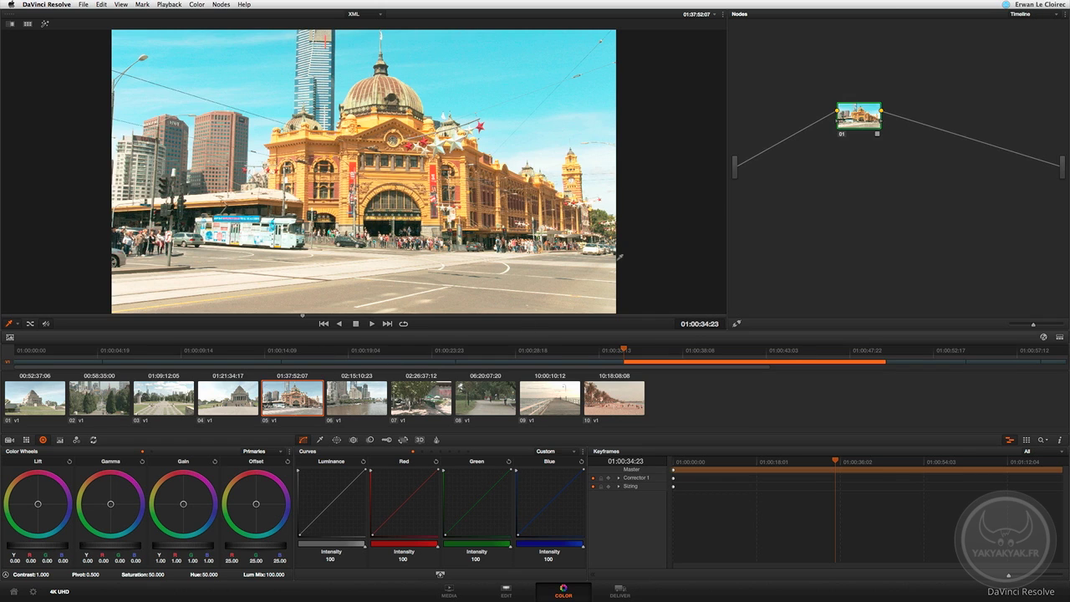
drag(859, 115, 846, 115)
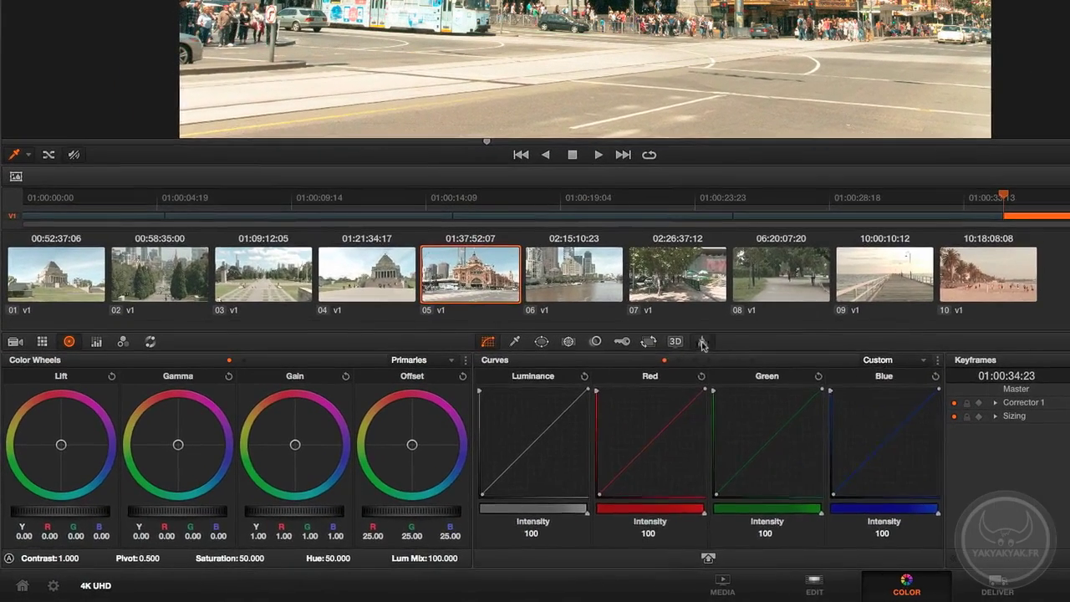
Add the source timecode to the project's video output with Data Burn In
click(702, 344)
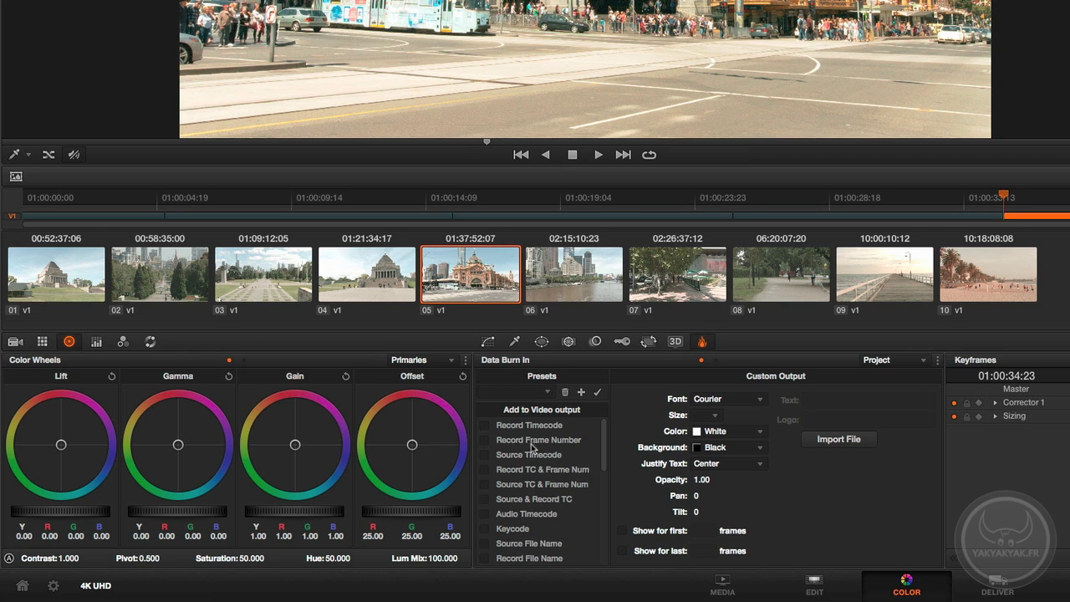
mouse_move(604, 439)
mouse_down()
mouse_move(602, 451)
mouse_move(606, 435)
mouse_up()
click(486, 455)
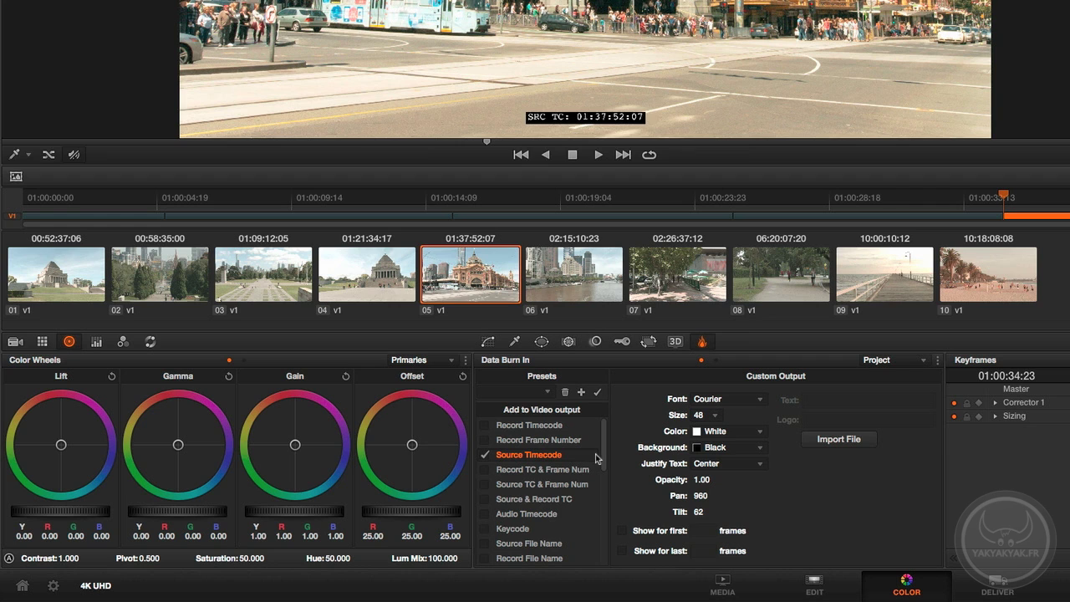
Add Custom Text1 reading YAKYAKYAK.FR to the burn-in, with opacity 0.60 and tilt 128
drag(601, 456, 604, 507)
click(484, 460)
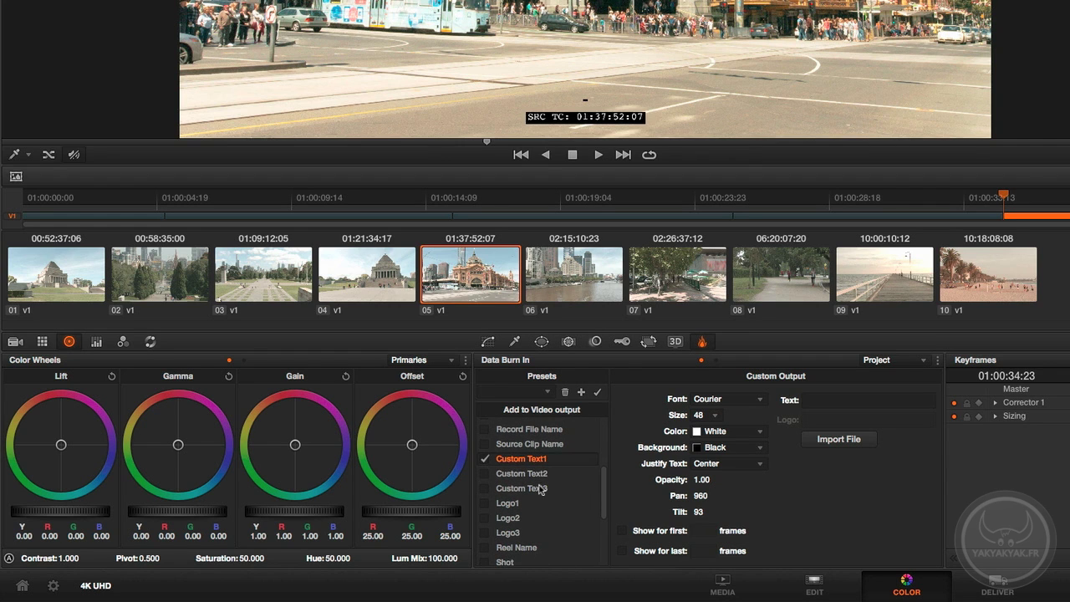
click(819, 399)
text(Y)
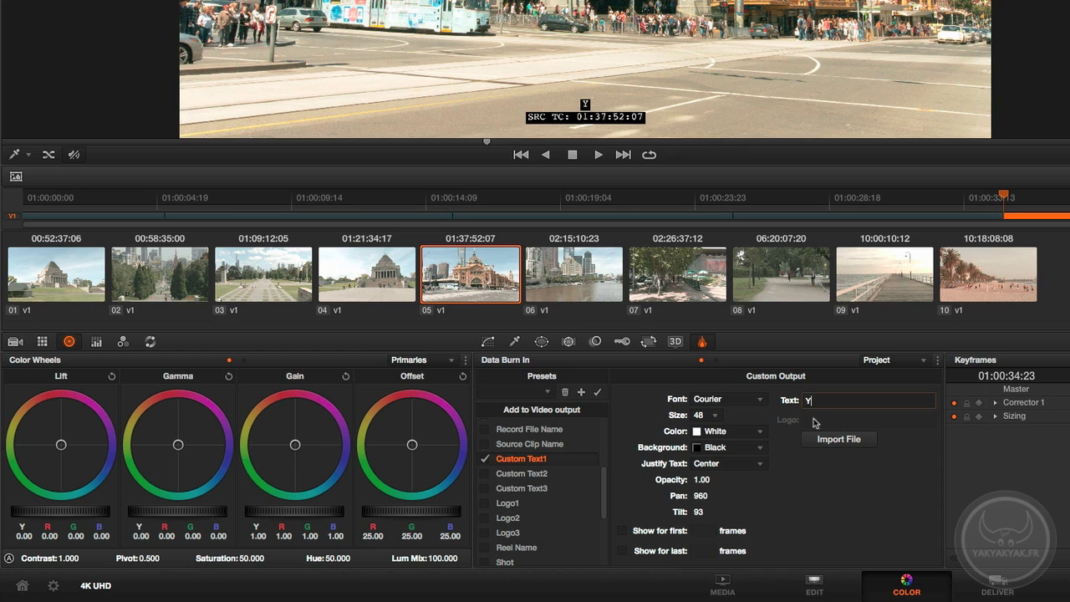
text(AKYAKYAK.FR)
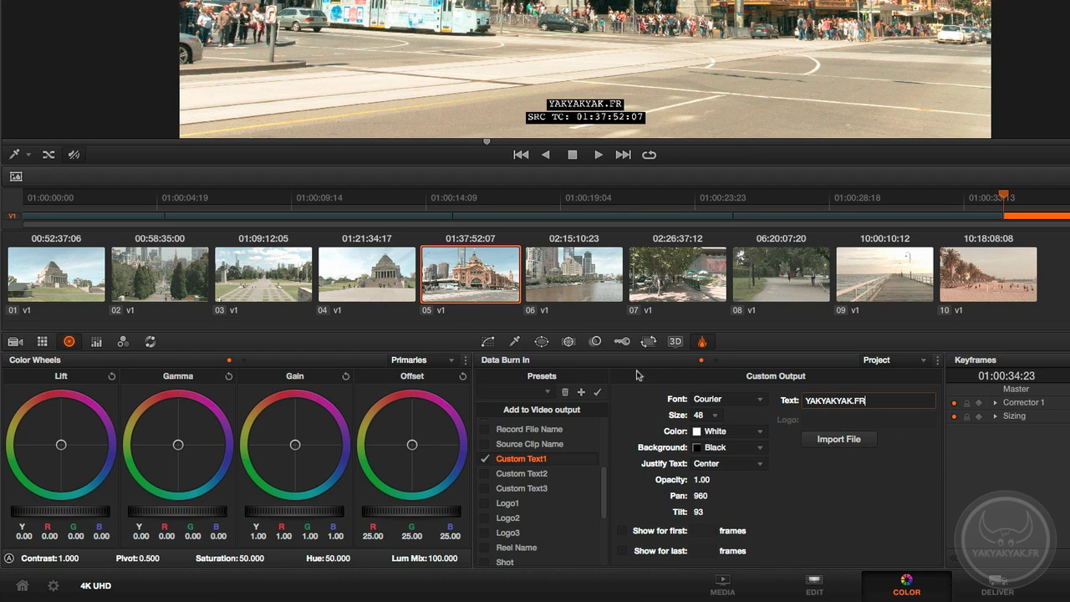
mouse_move(699, 512)
mouse_down()
mouse_move(711, 510)
mouse_move(713, 482)
mouse_up()
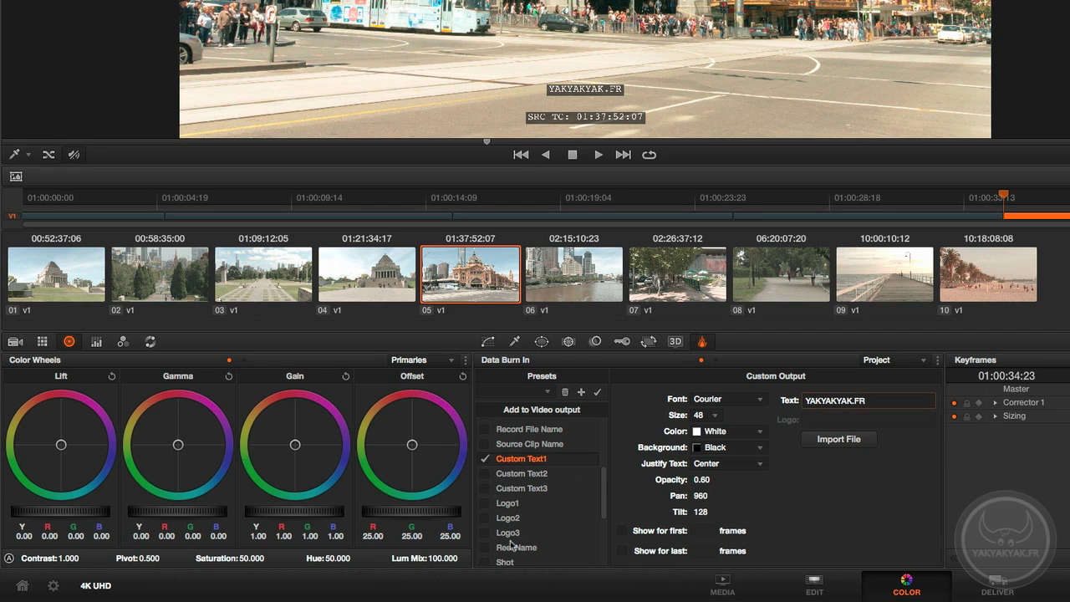
Try adding the source file name to the burn-in and remove it again
drag(605, 495, 602, 556)
scroll(535, 535, up, 8)
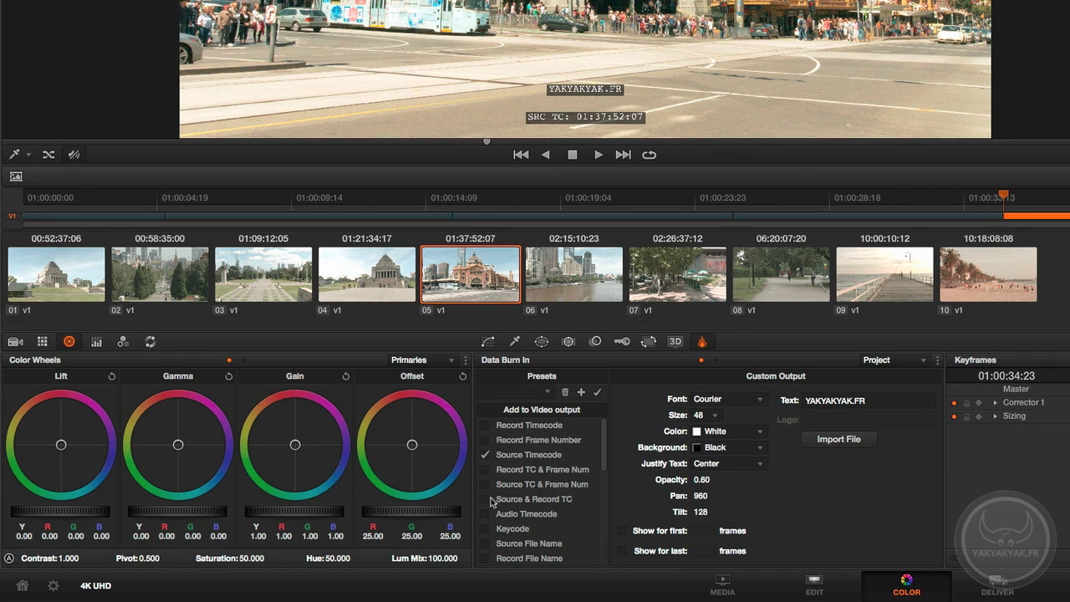
click(485, 543)
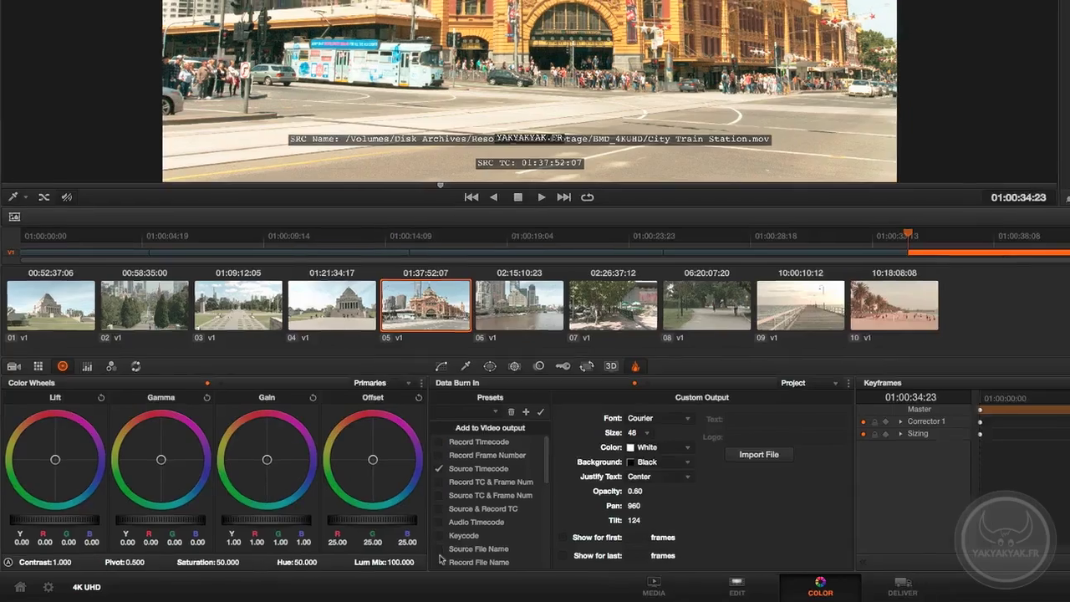
click(442, 556)
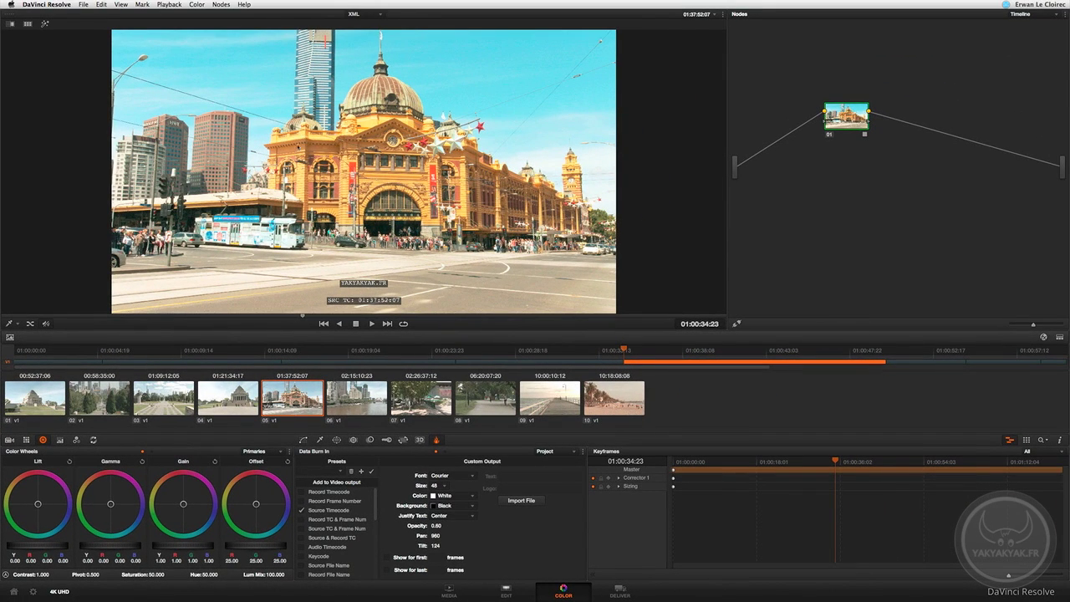
right_click(850, 122)
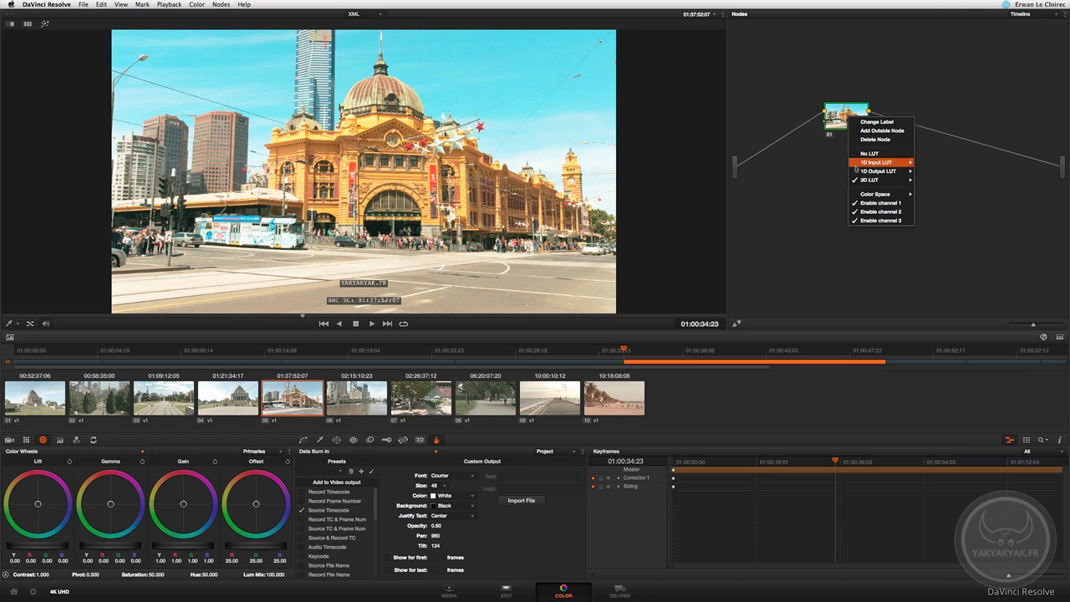
click(779, 196)
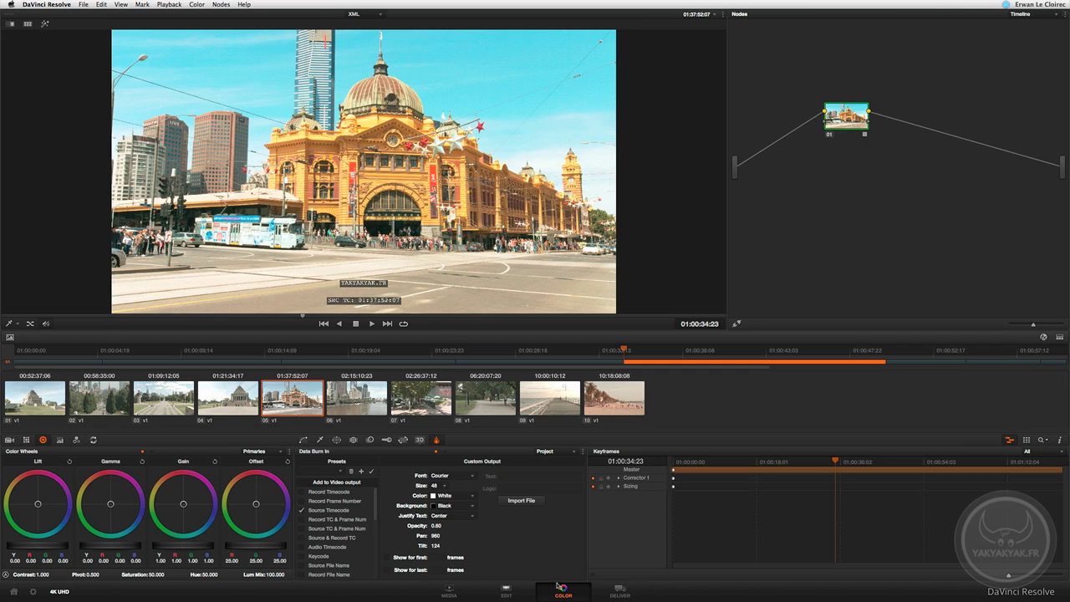
click(617, 592)
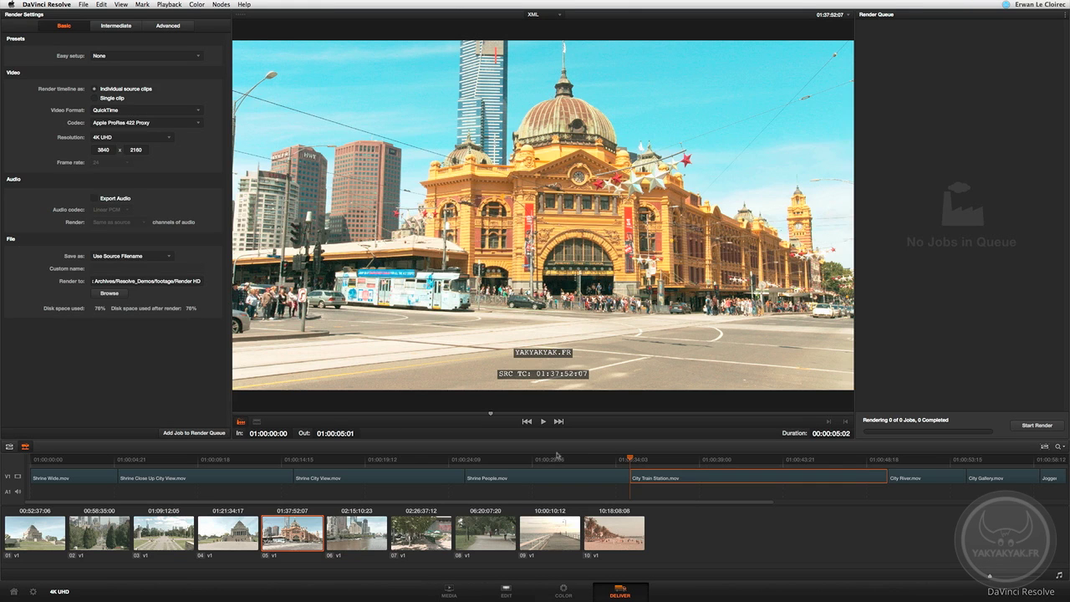
click(455, 595)
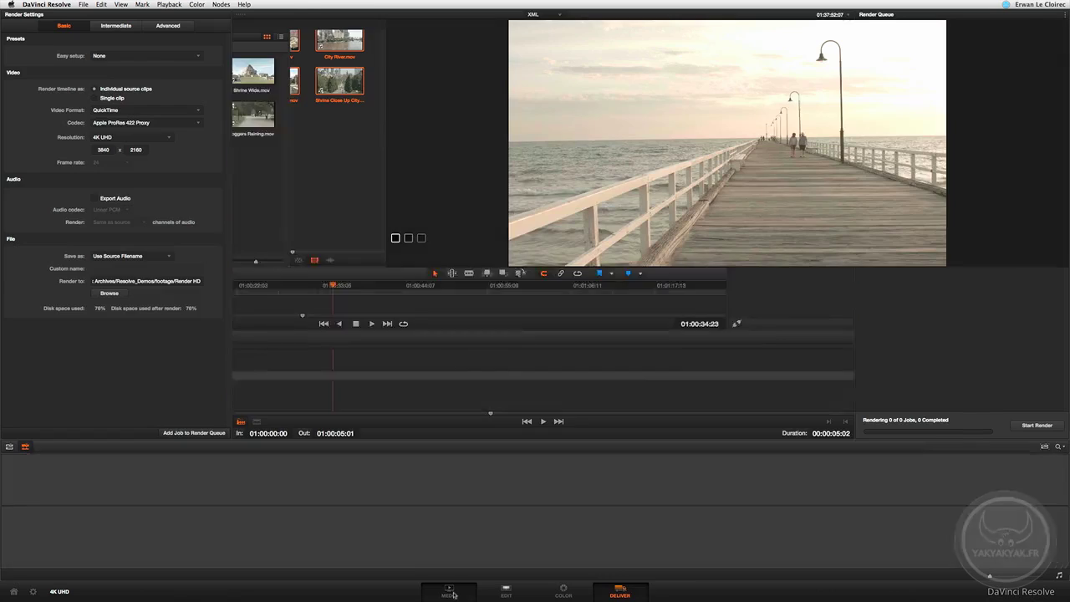
click(505, 592)
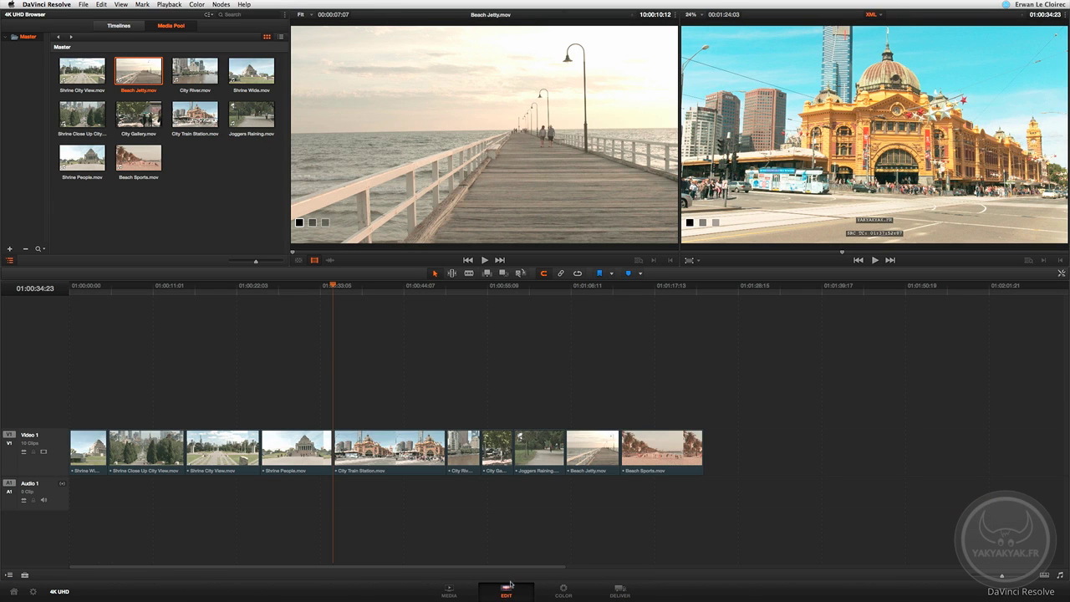
click(565, 594)
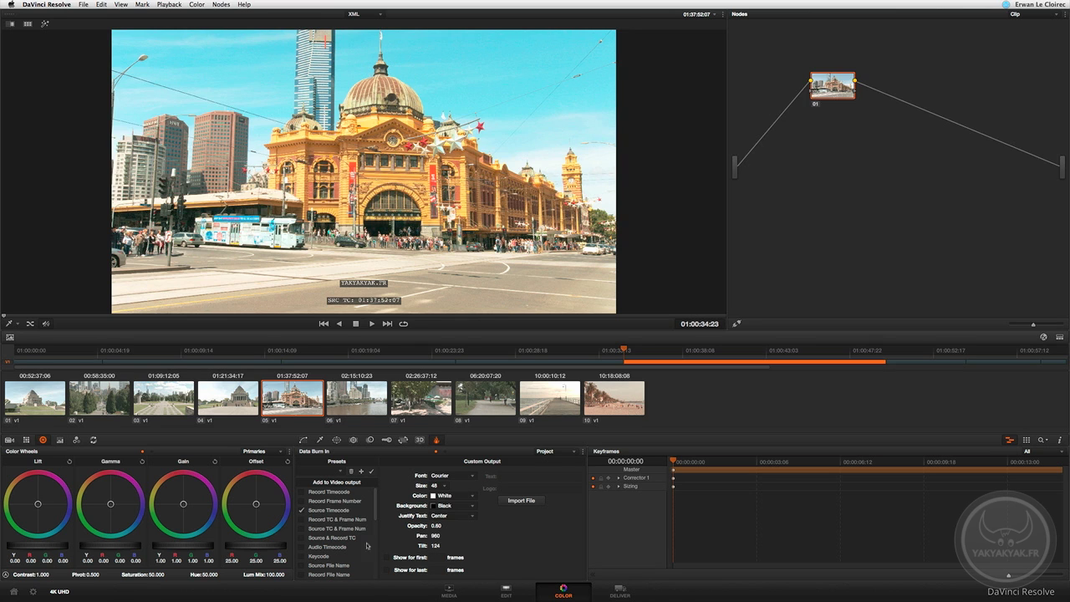
Open the Deliver page and apply the Final Cut Pro XML Round-Trip easy setup to the render settings
click(620, 594)
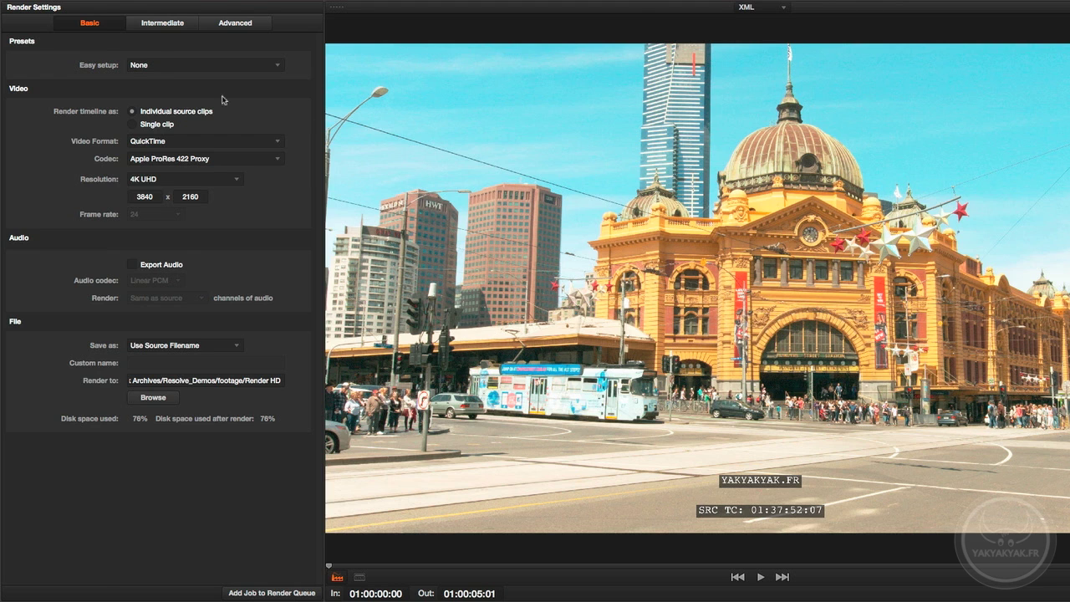
click(138, 124)
click(137, 114)
click(158, 67)
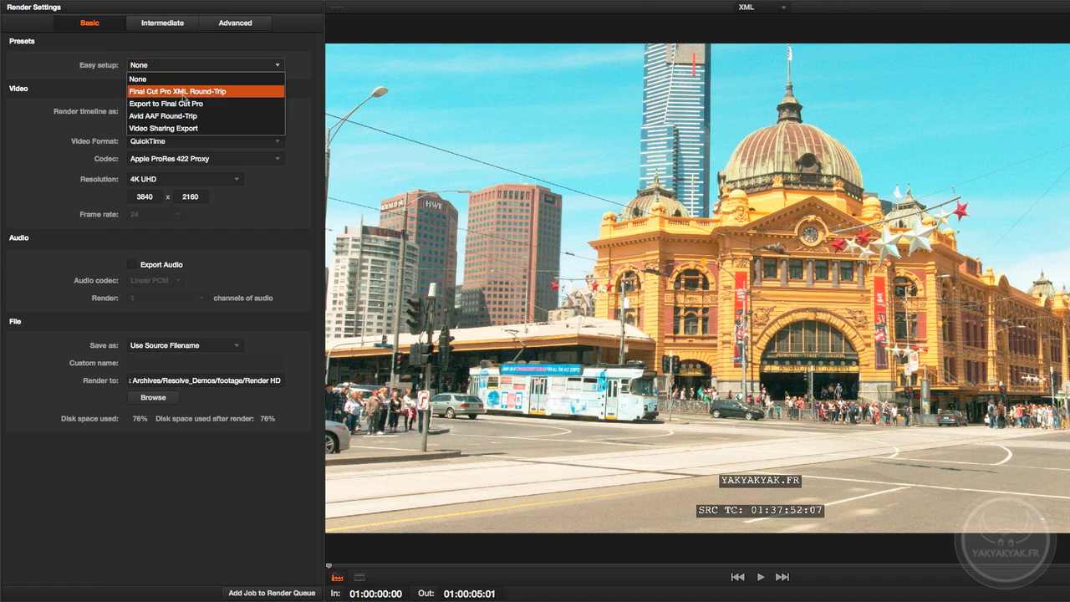
click(178, 92)
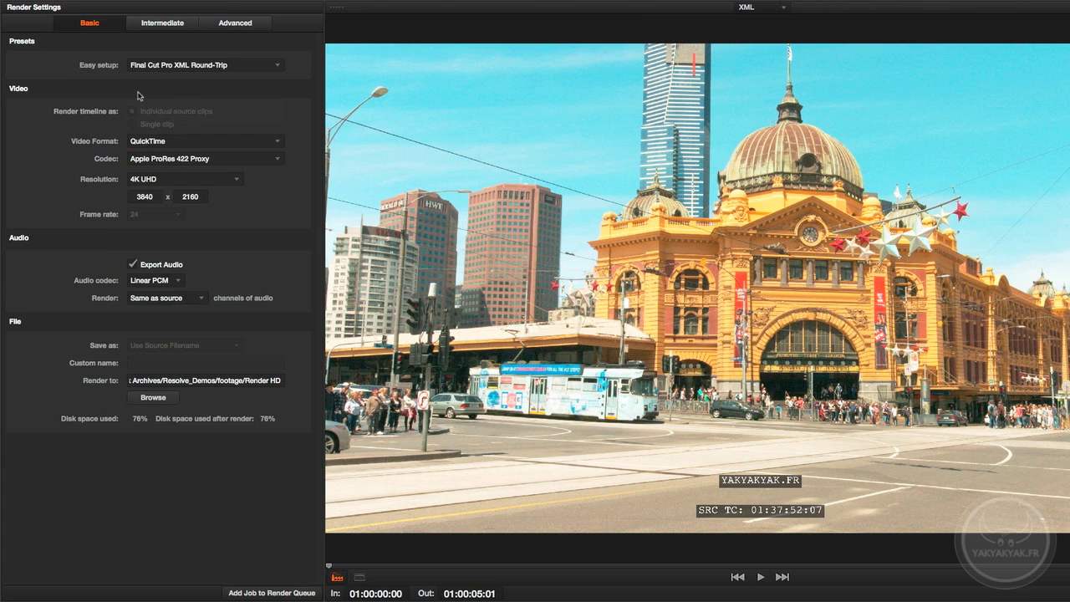
Set the render codec to Apple ProRes 422 Proxy and the resolution to HD 1920x1080
click(161, 162)
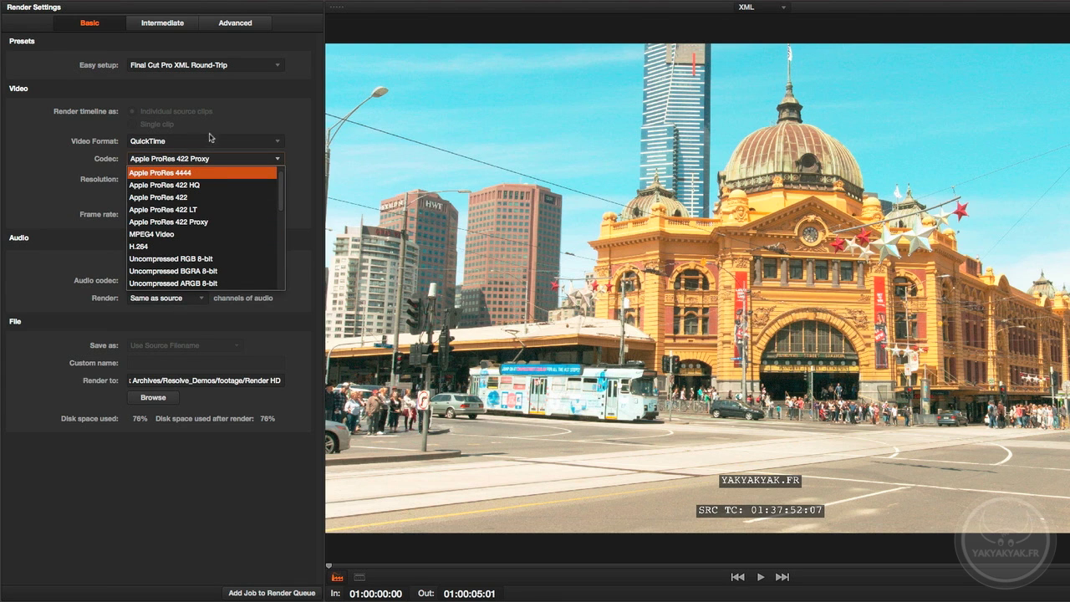
click(192, 222)
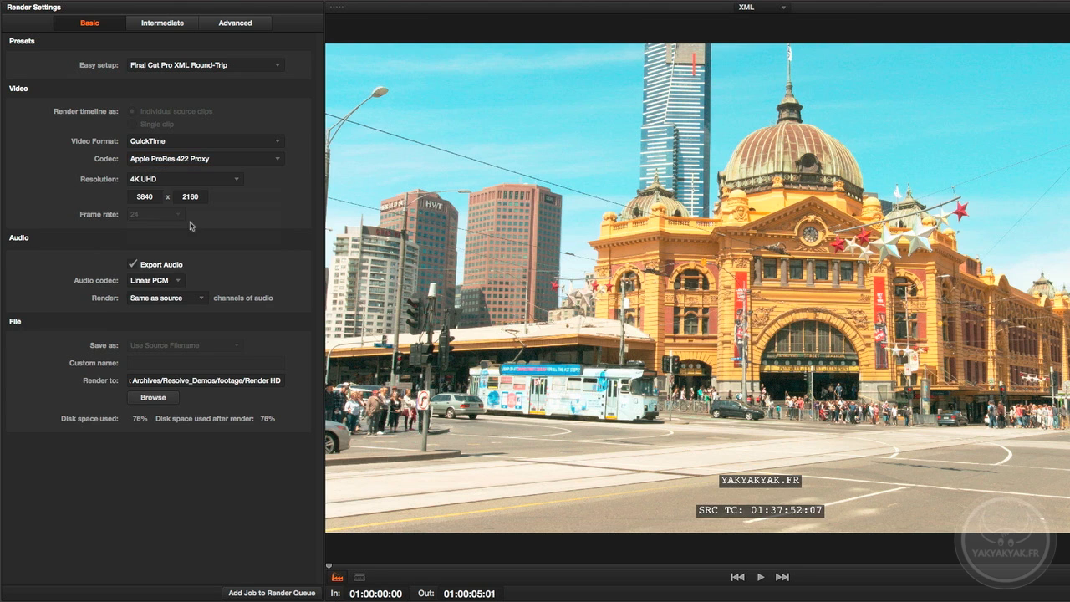
click(178, 180)
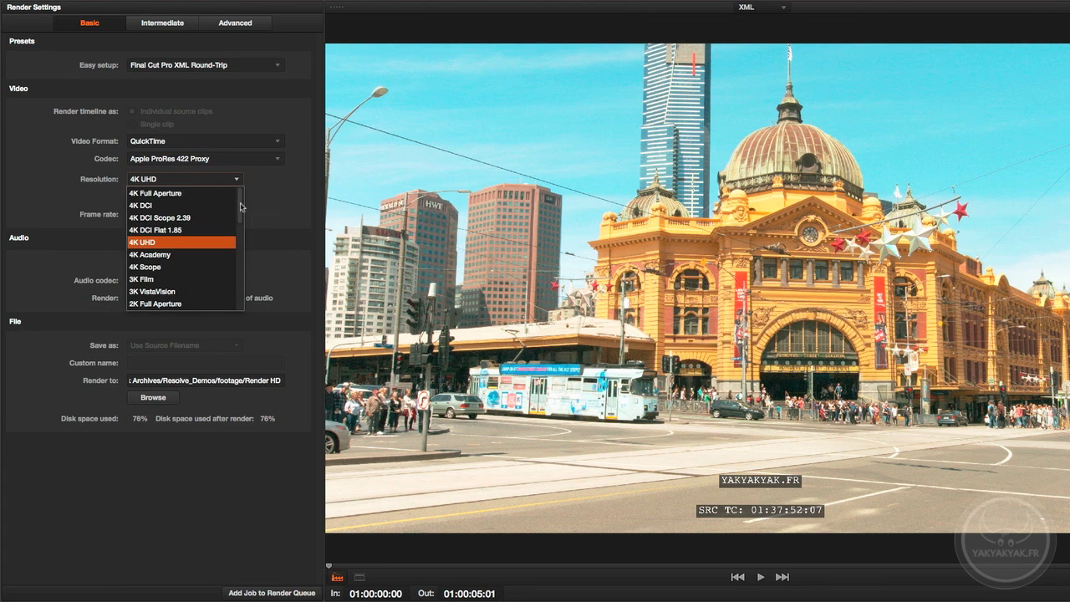
drag(240, 206, 238, 255)
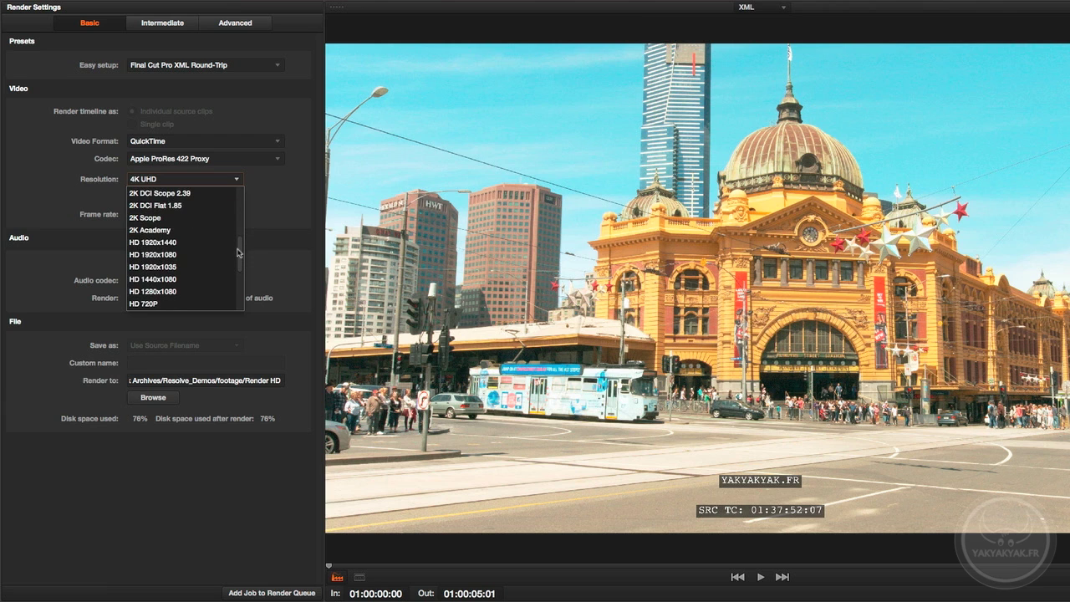
click(193, 257)
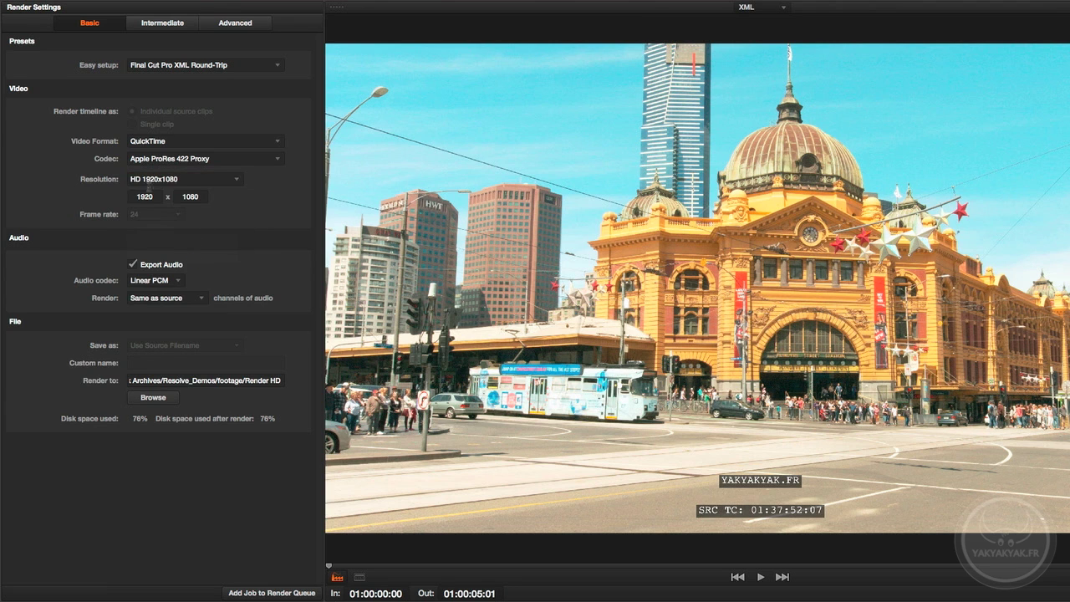
Disable audio export and confirm the Render HD folder as the render destination
click(132, 266)
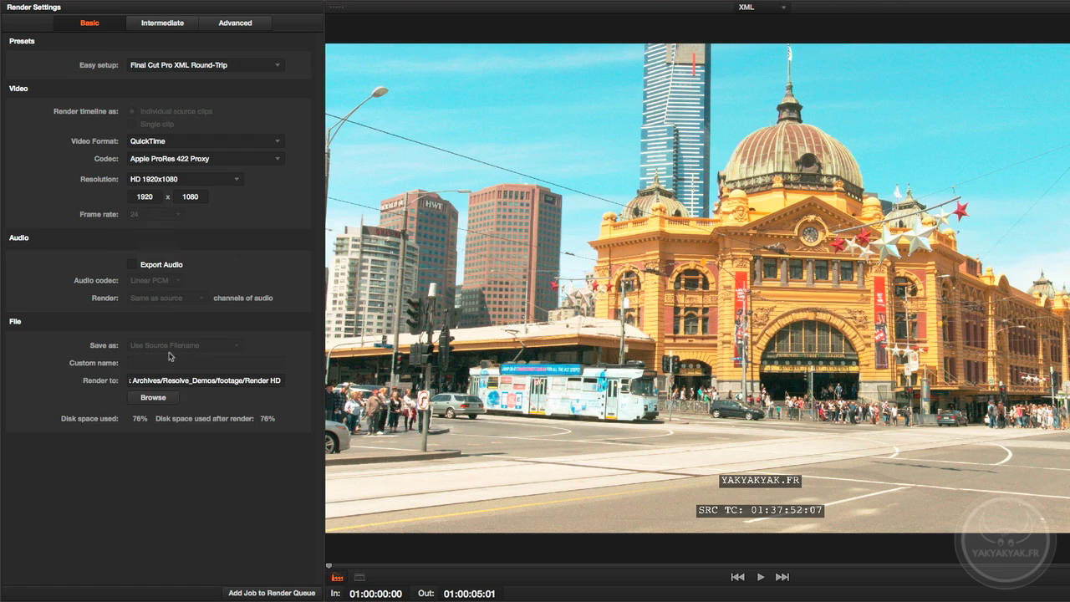
click(150, 398)
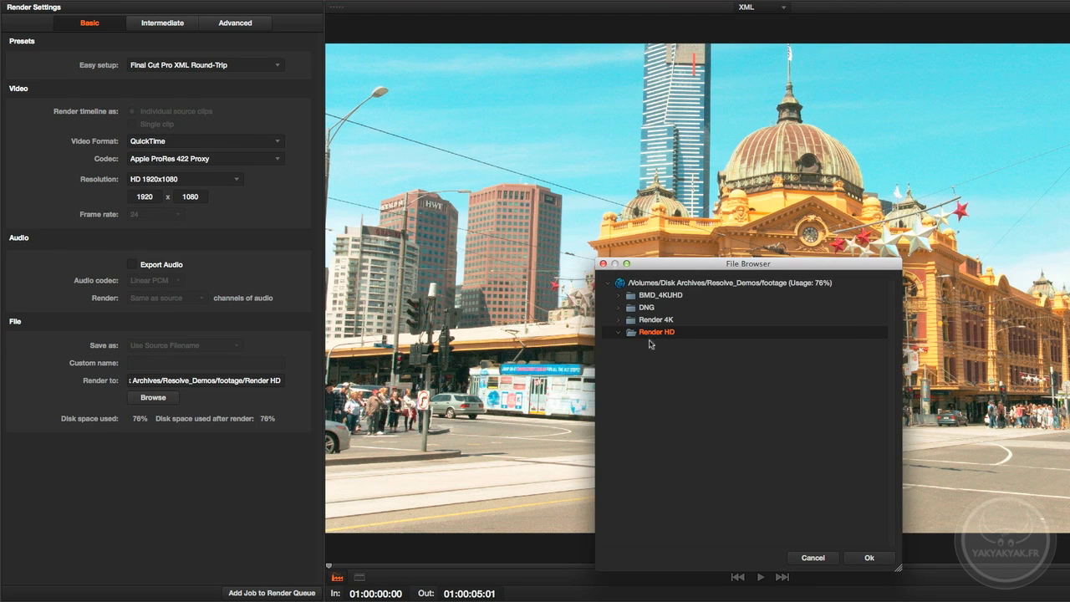
click(870, 559)
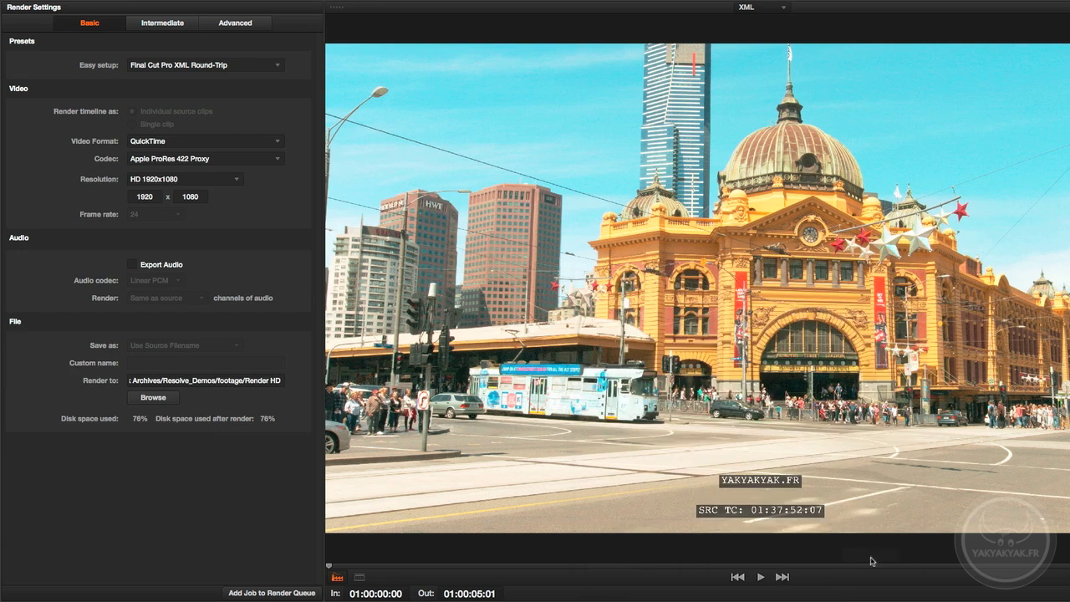
Add the XML timeline job to the render queue and start rendering
click(268, 593)
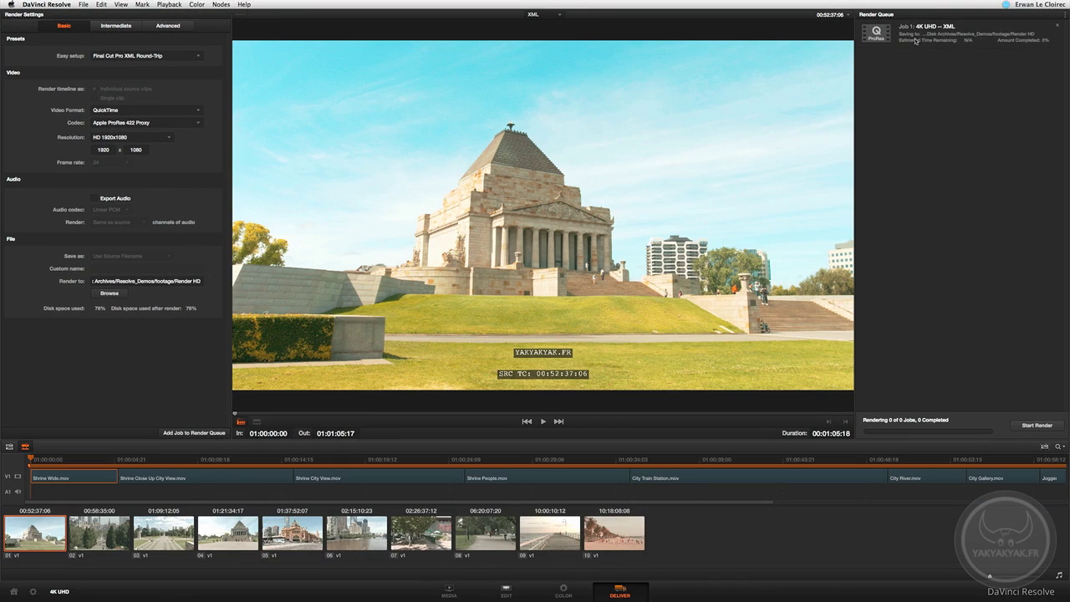
click(916, 37)
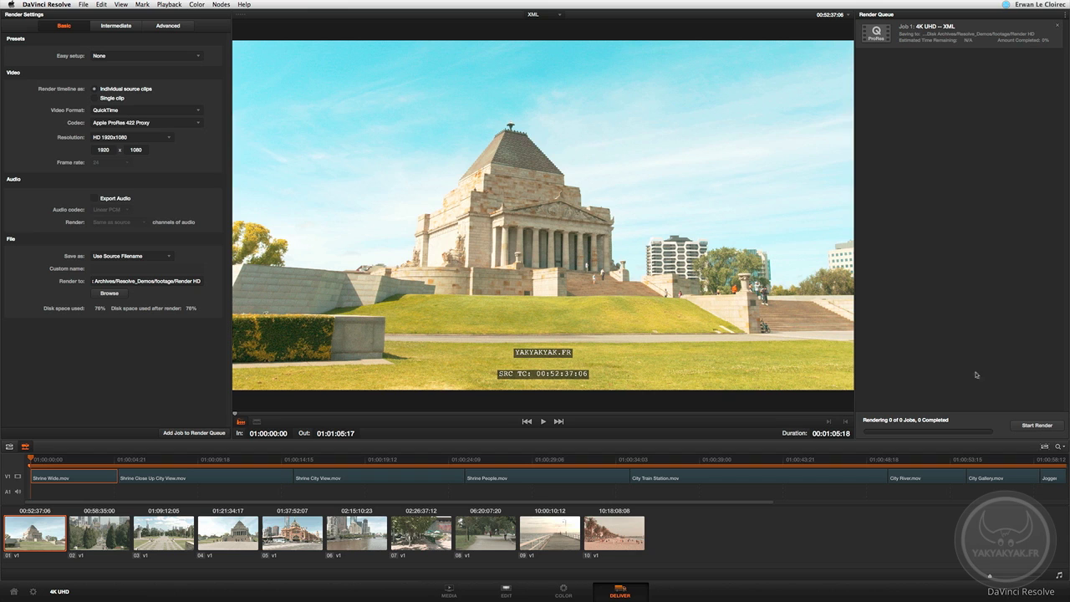
click(1037, 426)
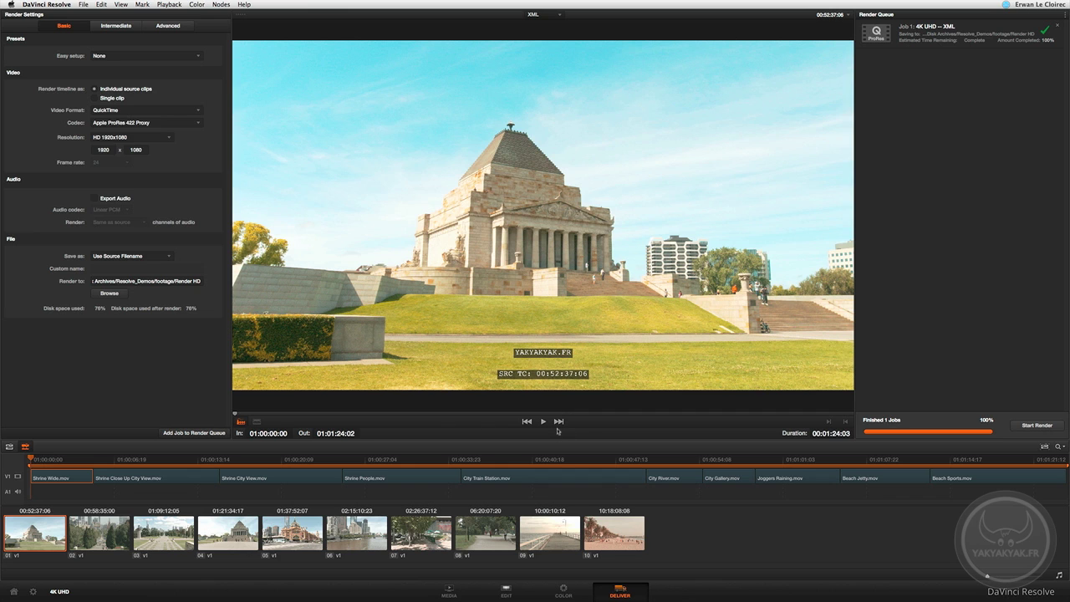
Switch to Finder, check the dimensions of V1-0001_Shrine Wide.mov in Render HD, and preview the clip
key(super+Tab)
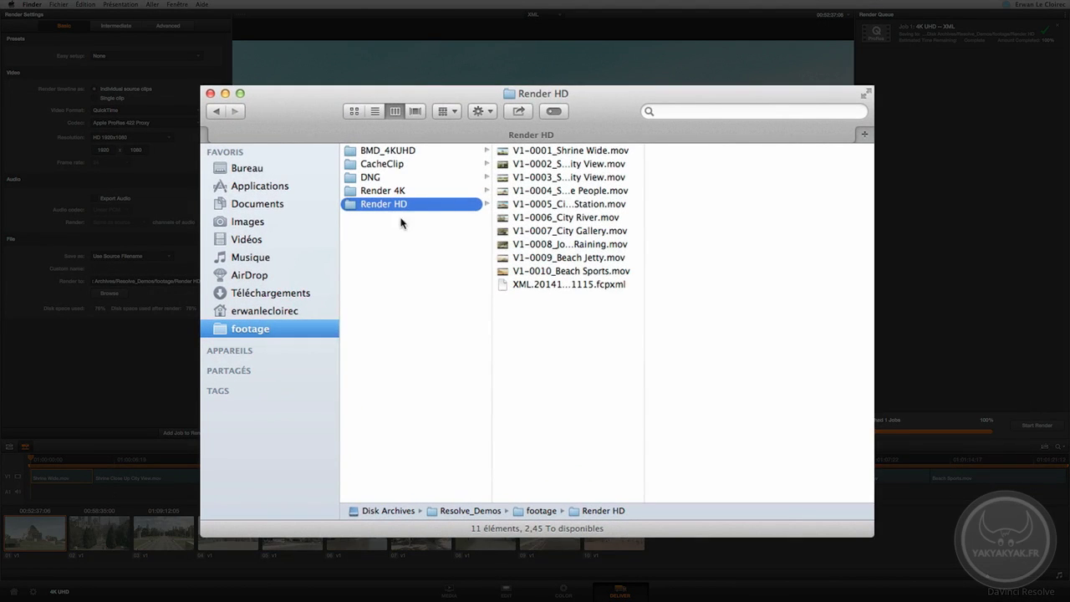
click(552, 152)
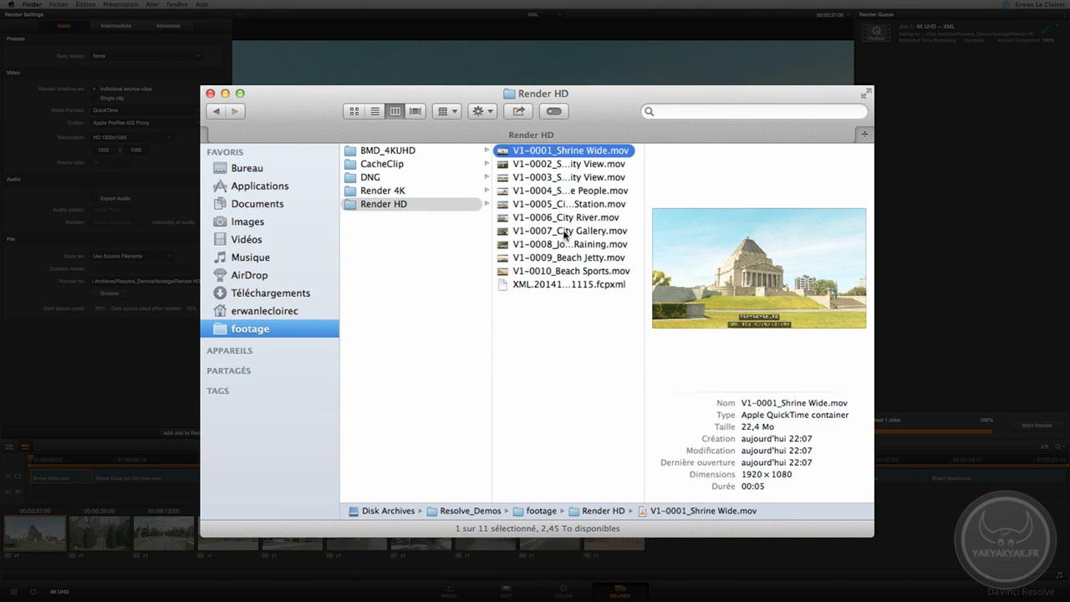
drag(741, 476, 804, 478)
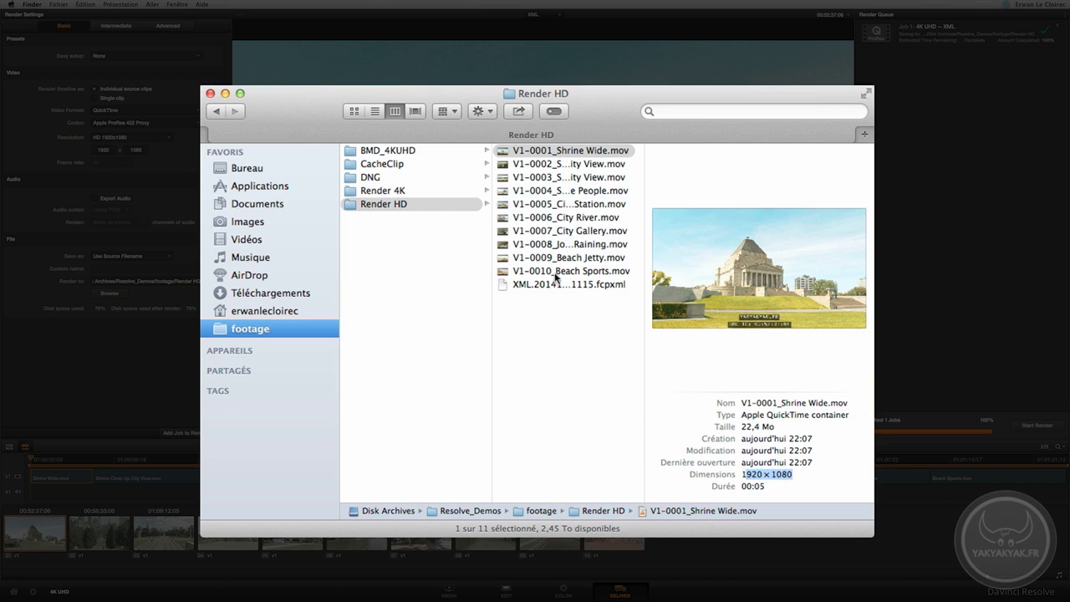
key(space)
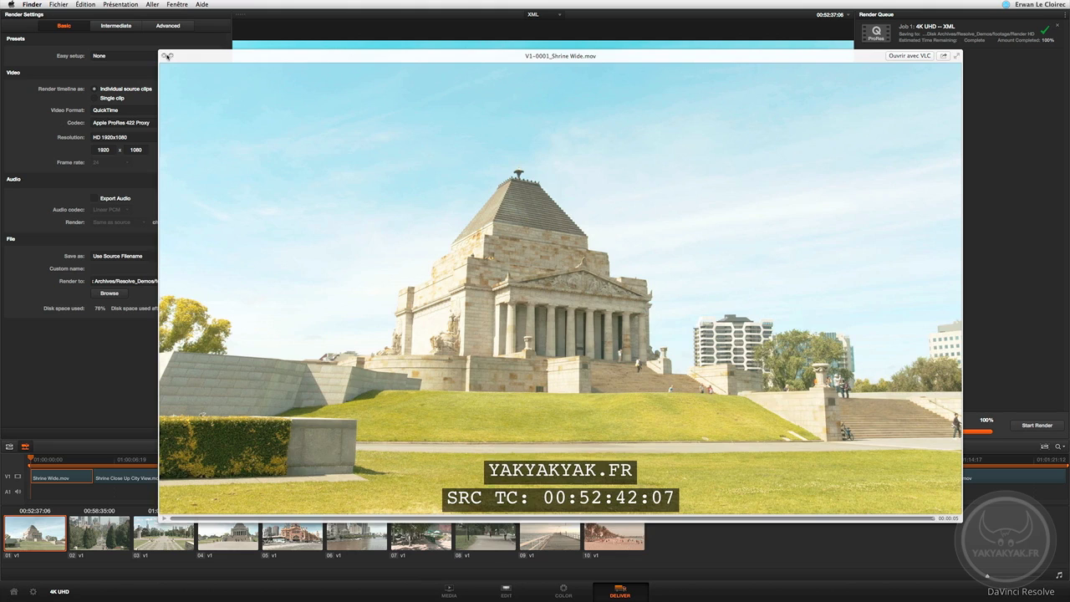
click(166, 56)
Look through the previews of the rendered City River, City Gallery and City Train Station clips
click(534, 260)
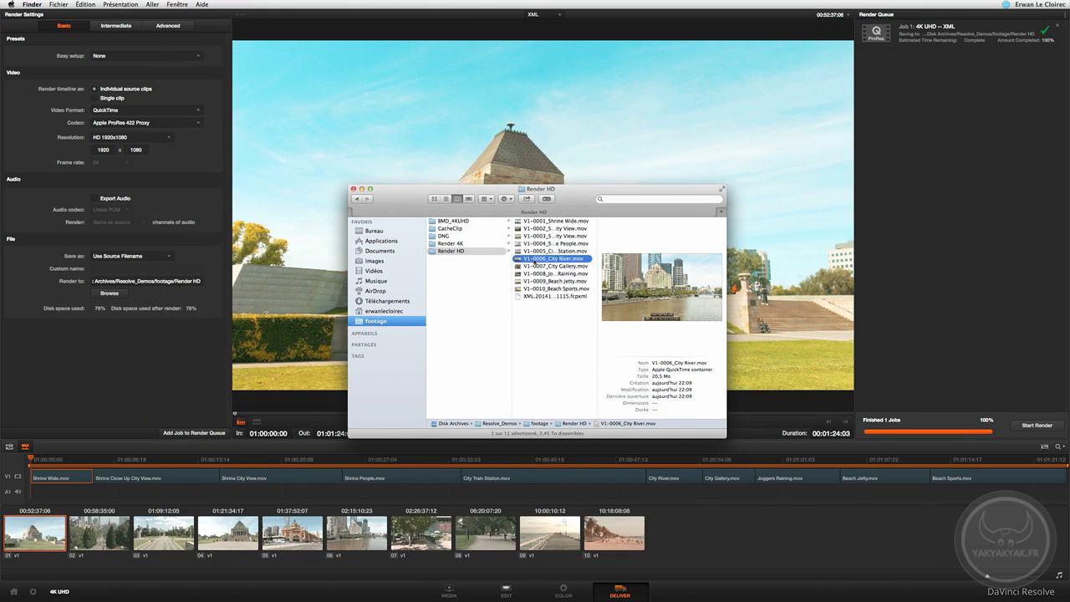
click(536, 268)
click(536, 251)
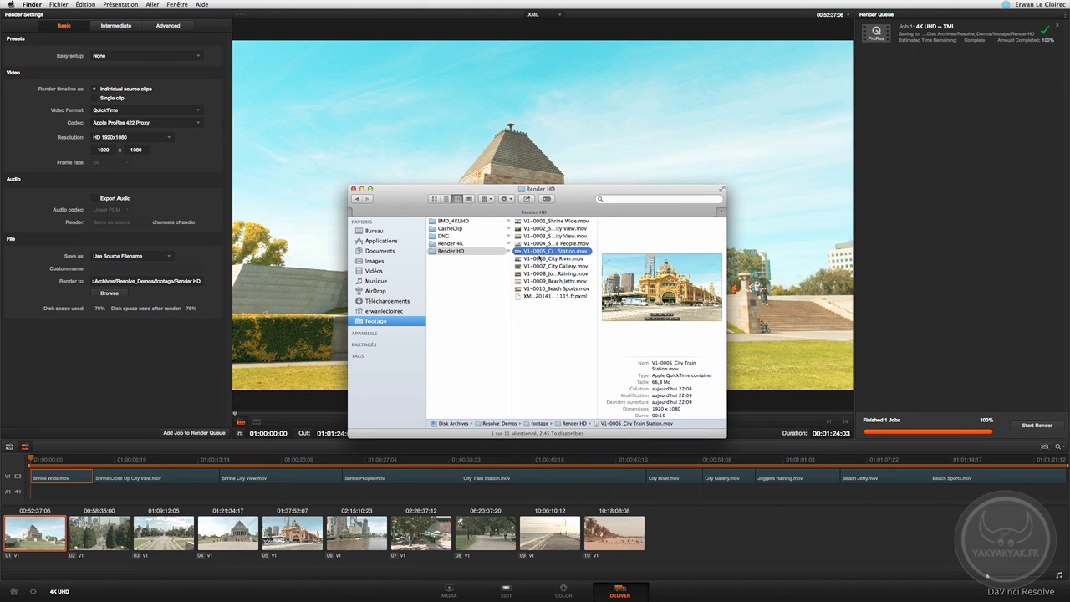
Preview the rendered City Train Station clip and check its file size
key(space)
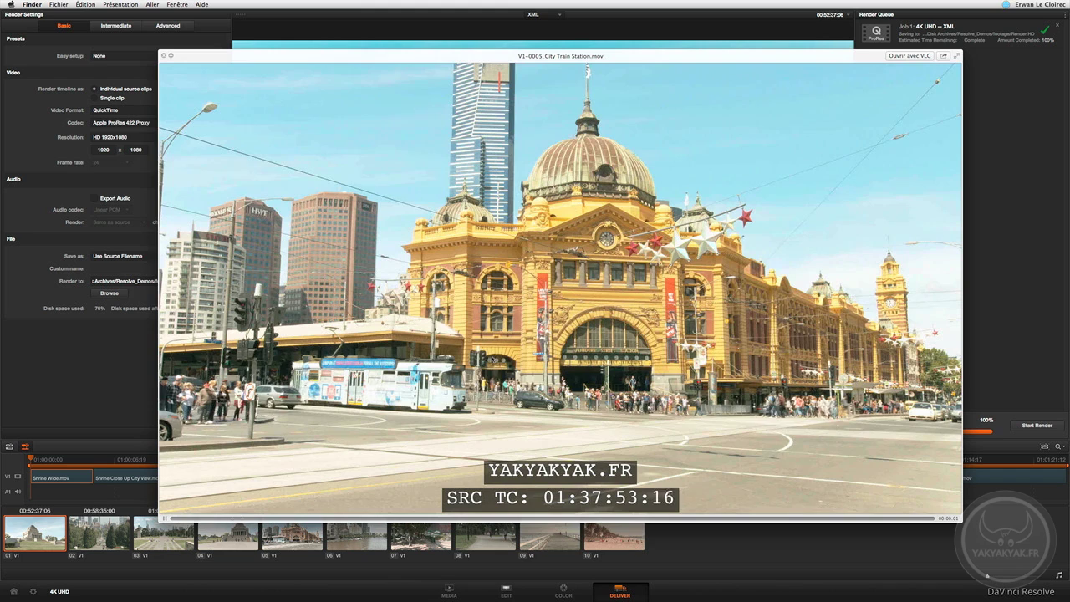
key(space)
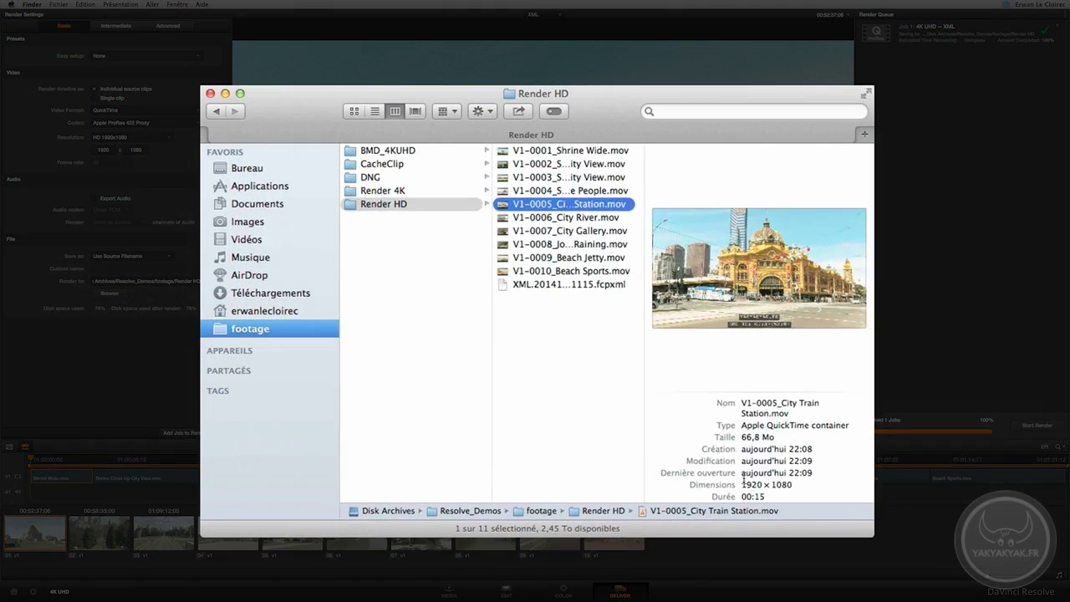
drag(740, 442, 785, 437)
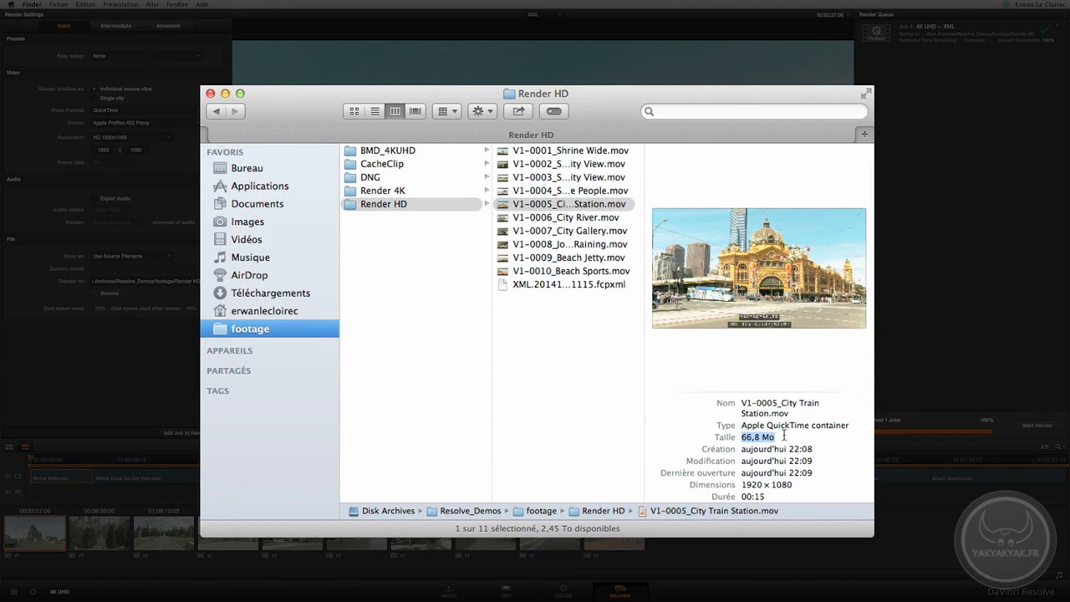
Look through the original clips in BMD_4KUHD and check the file size of City Train Station.mov
click(389, 151)
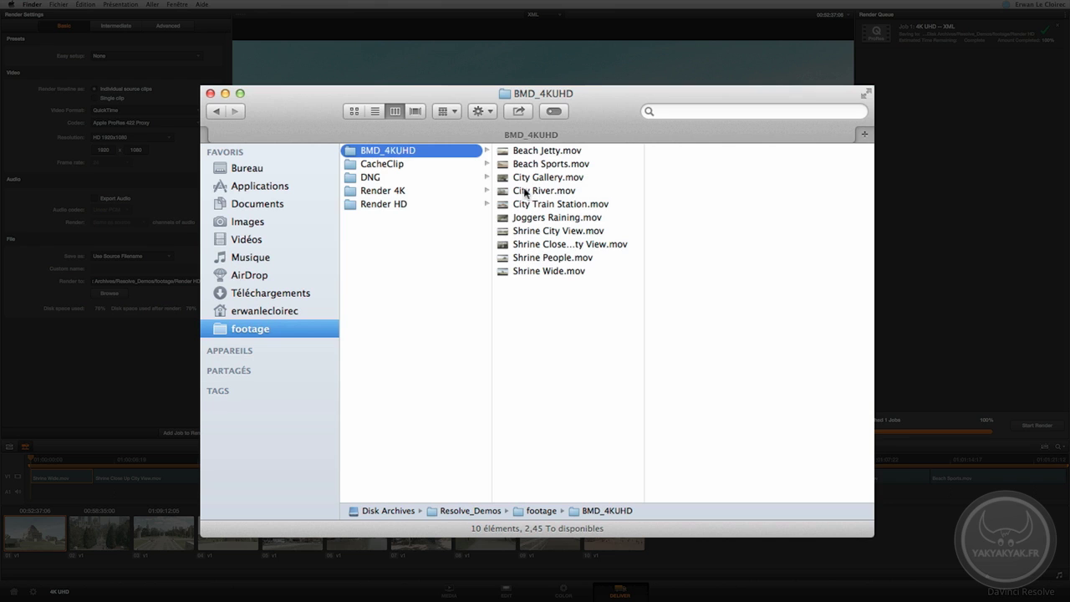
click(527, 235)
click(532, 246)
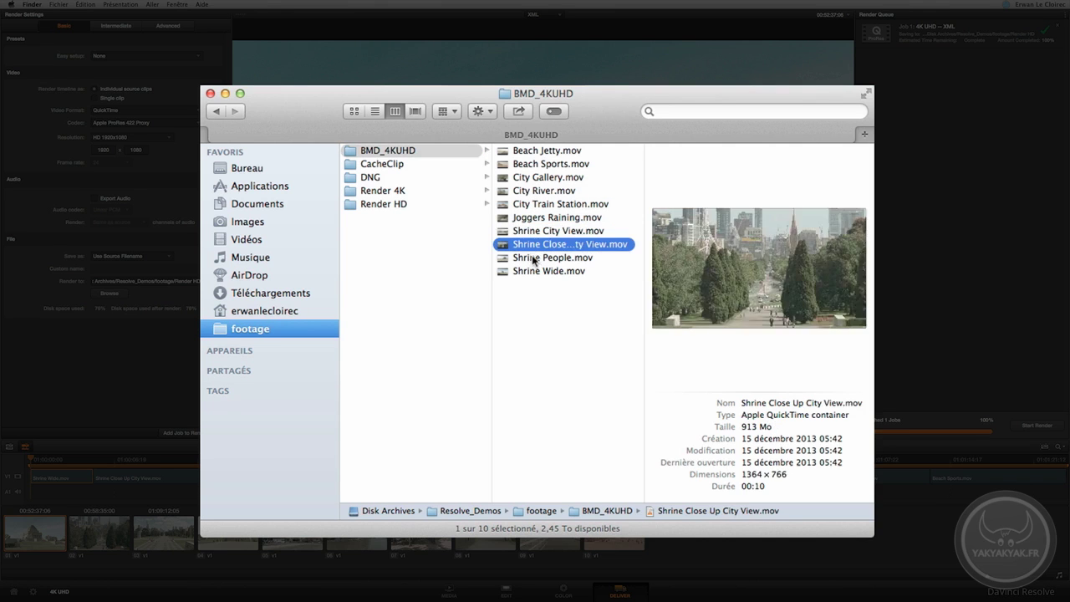
click(533, 258)
click(534, 272)
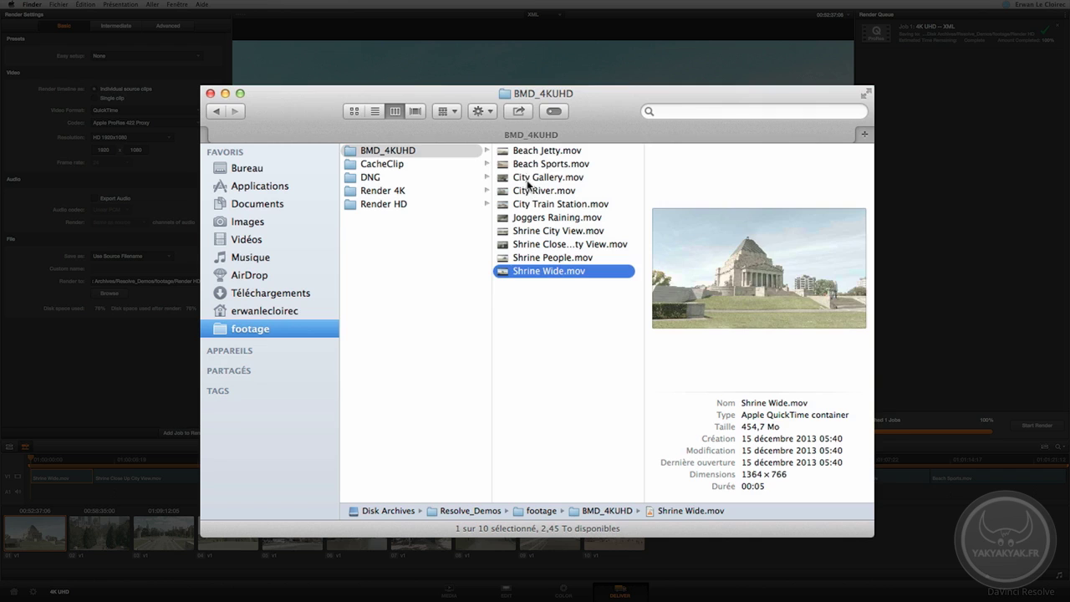
click(528, 165)
click(529, 190)
click(532, 205)
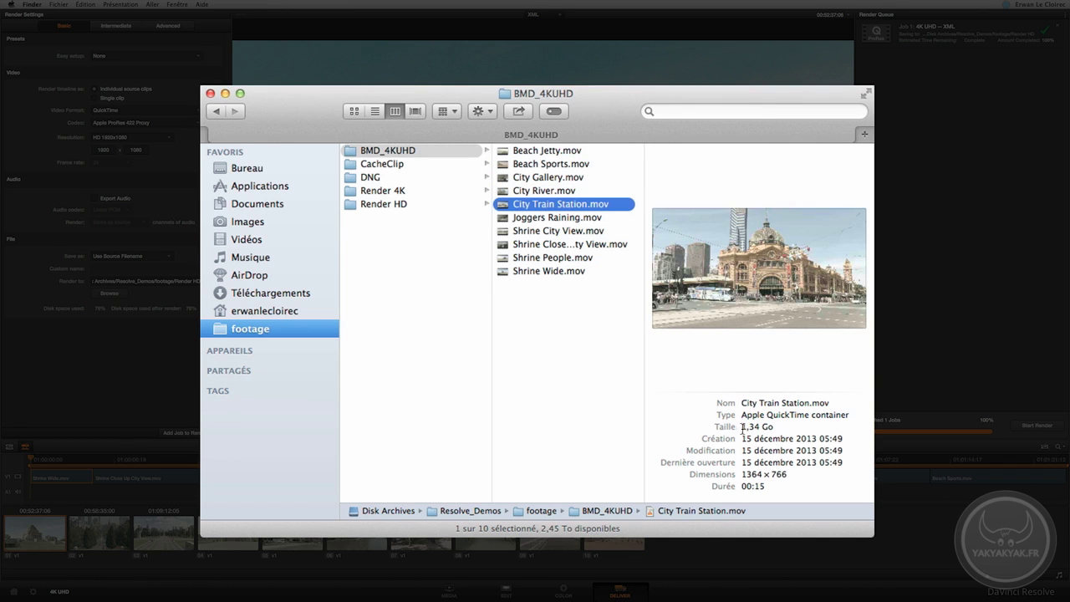
drag(744, 427, 781, 426)
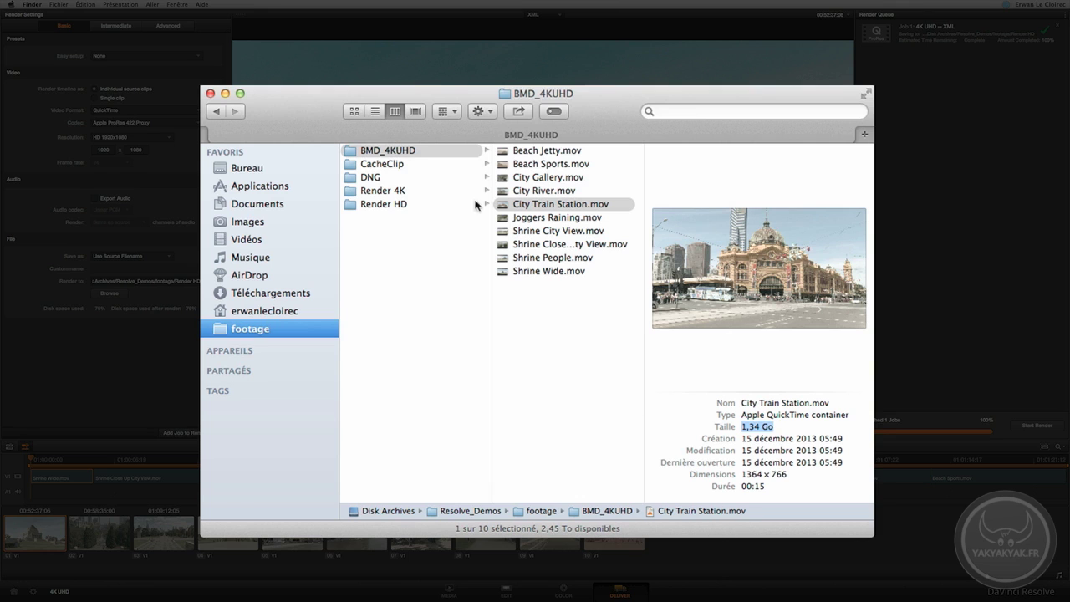
Return to the Render HD folder and inspect the details of XML.20141209221115.fcpxml
click(381, 205)
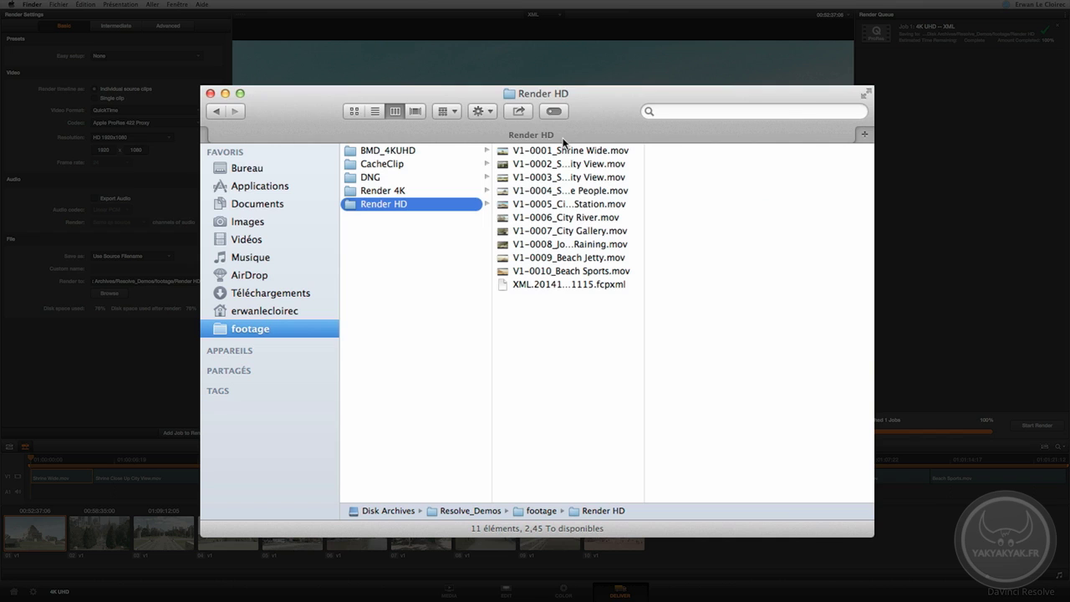
click(526, 276)
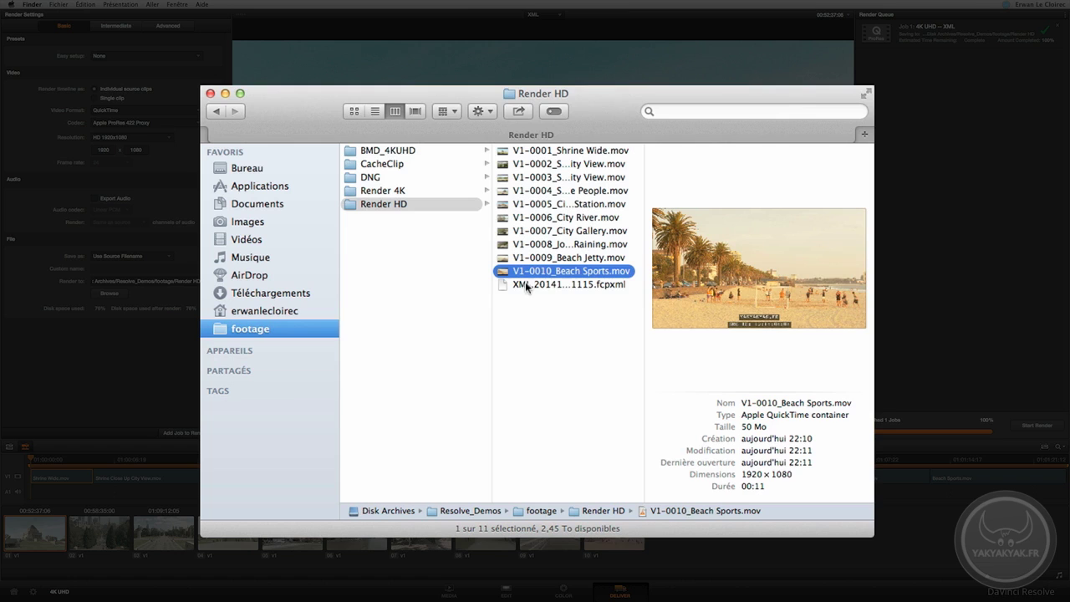
click(535, 285)
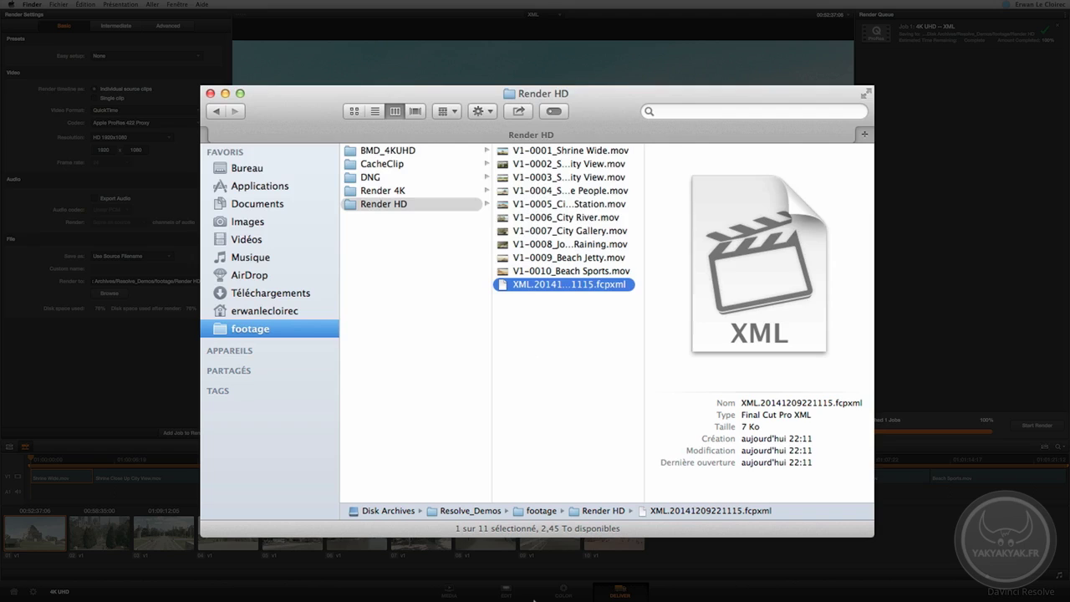
Switch to Final Cut Pro and import XML.20141209221115.fcpxml from Render HD into the Yakcast #60 RESOLVE-FCPX XML library
click(535, 581)
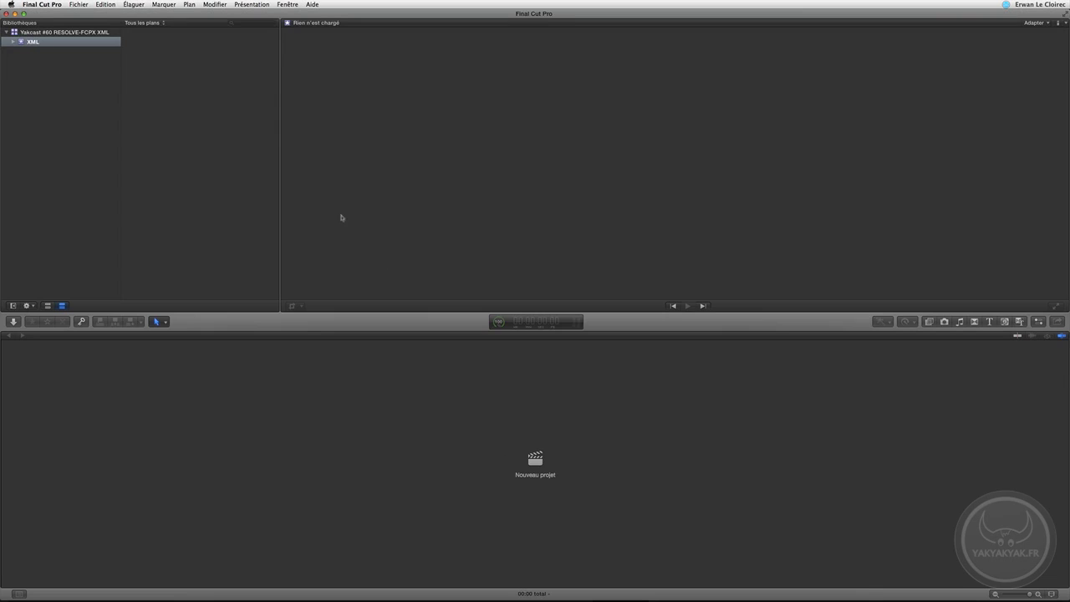
click(79, 5)
mouse_move(93, 60)
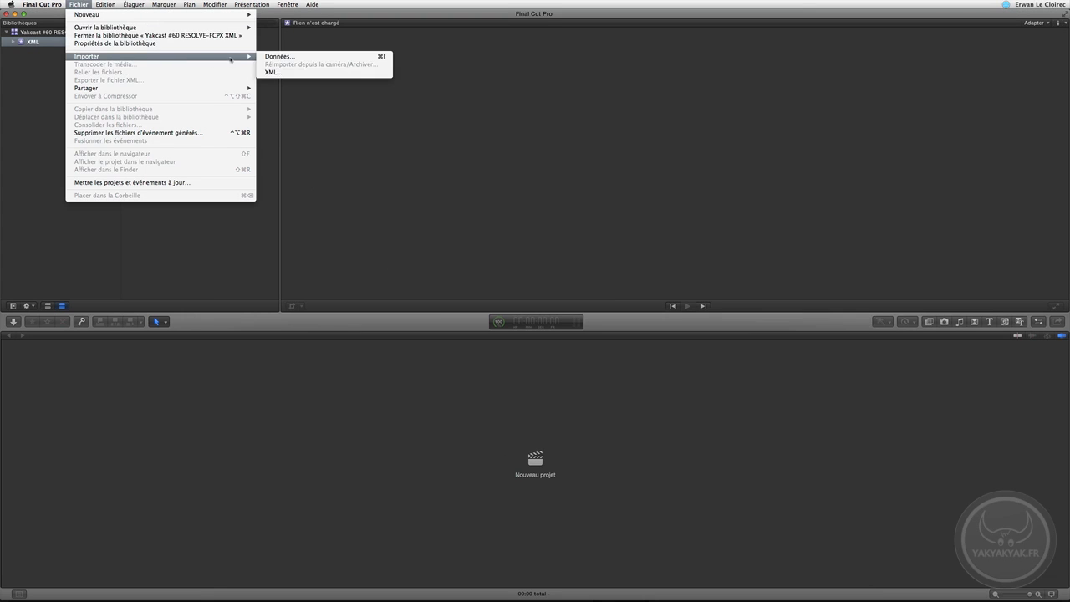
click(291, 73)
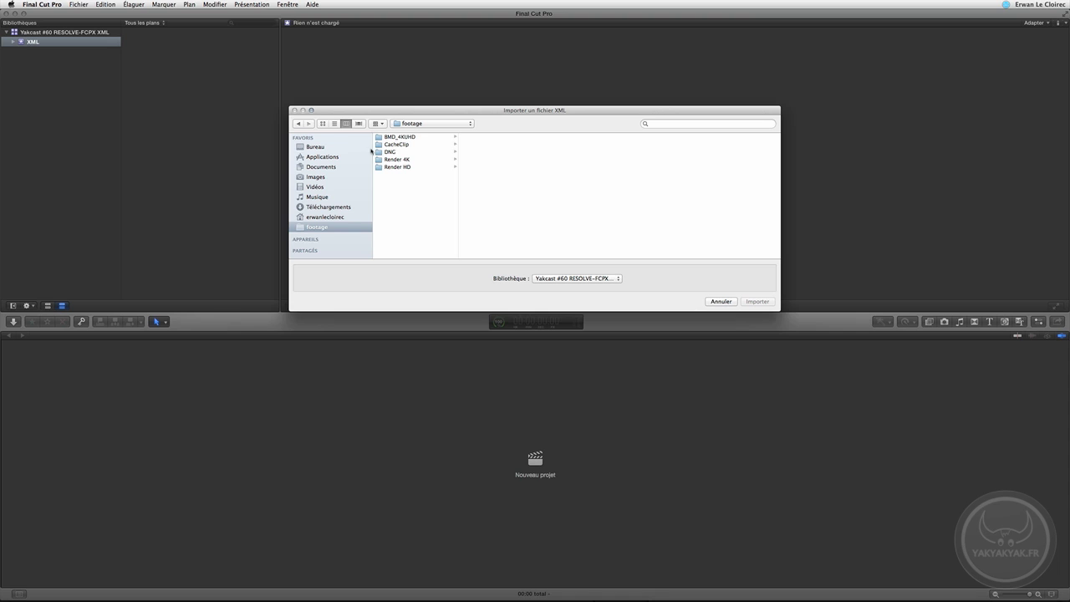
click(398, 167)
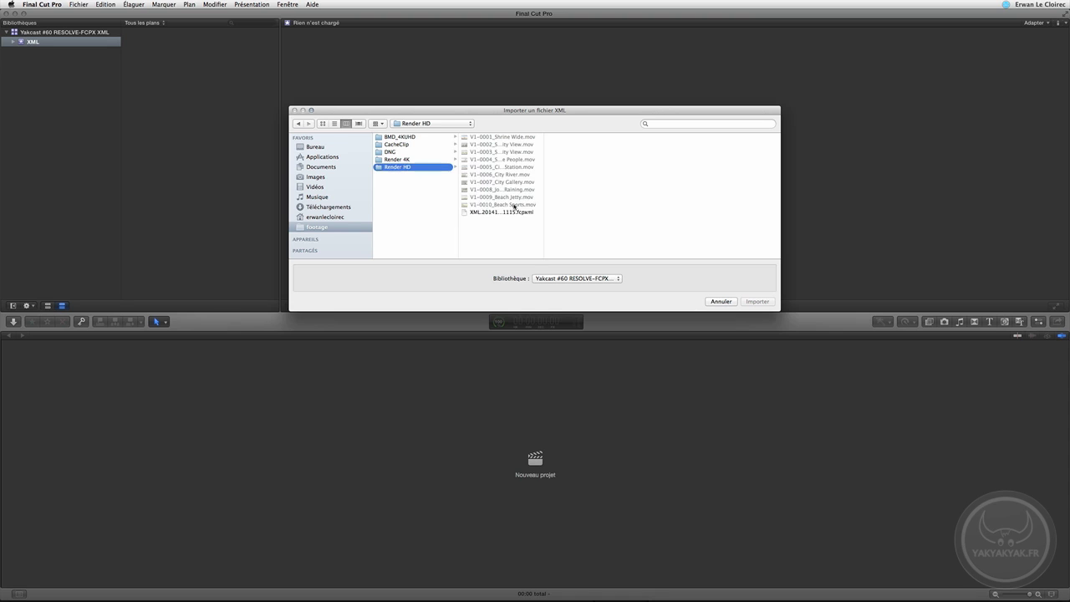
click(507, 213)
click(758, 302)
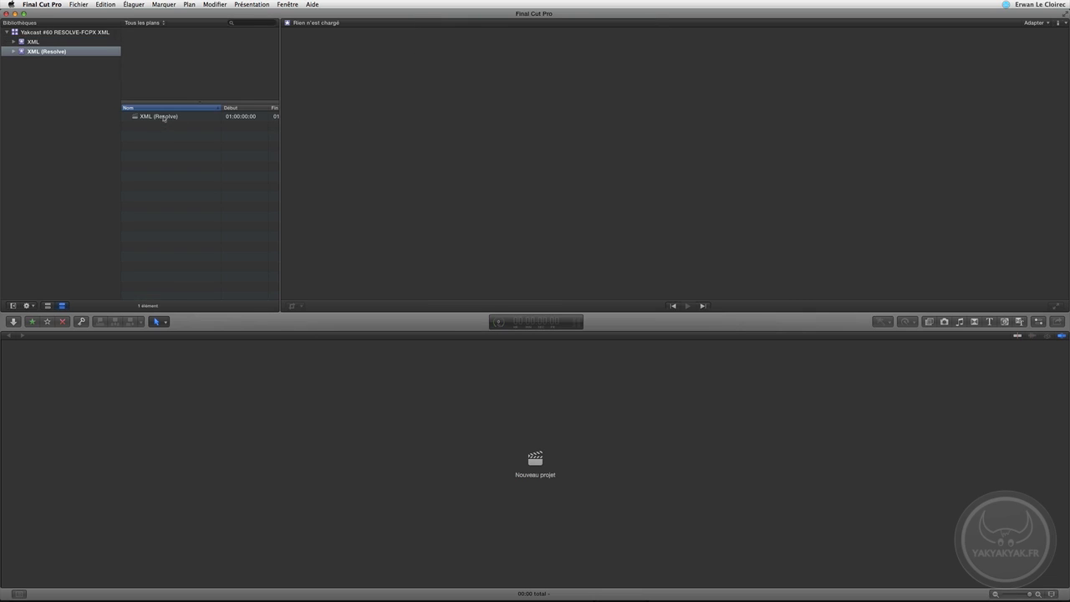
Open the imported XML (Resolve) project in the timeline and scrub through its first clips
click(165, 118)
double_click(167, 119)
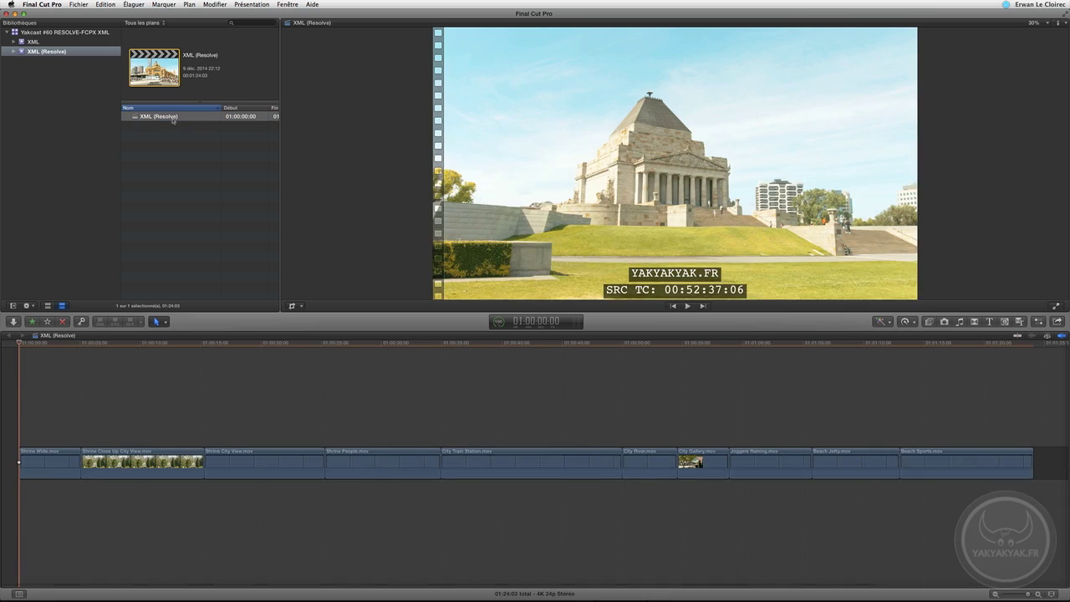
drag(132, 345, 240, 339)
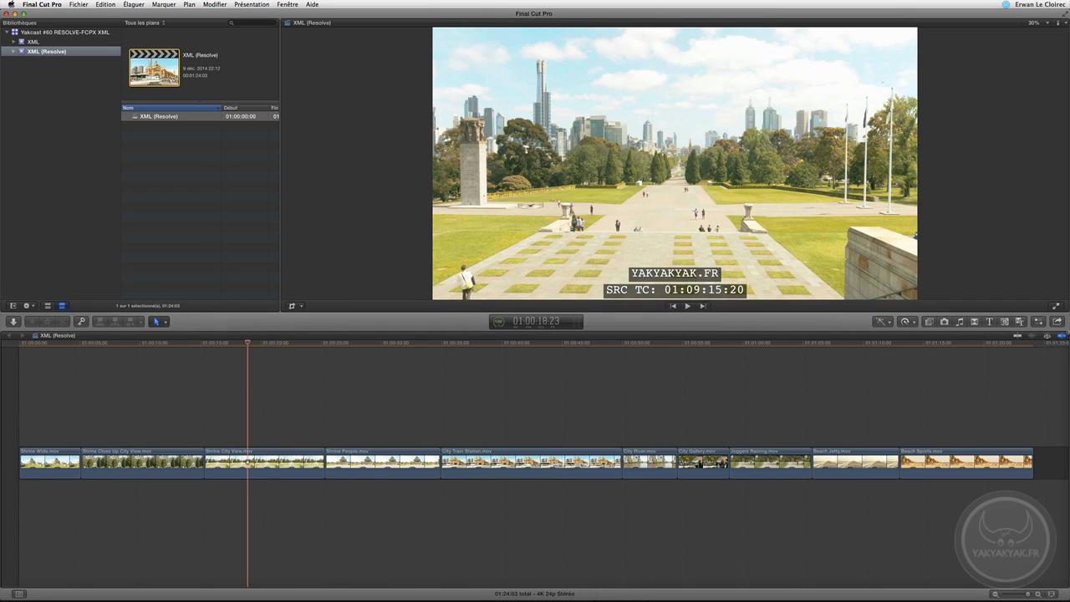
Show the inspector, check the file information of Shrine City View.mov, and skim to the Shrine People clip
click(1018, 322)
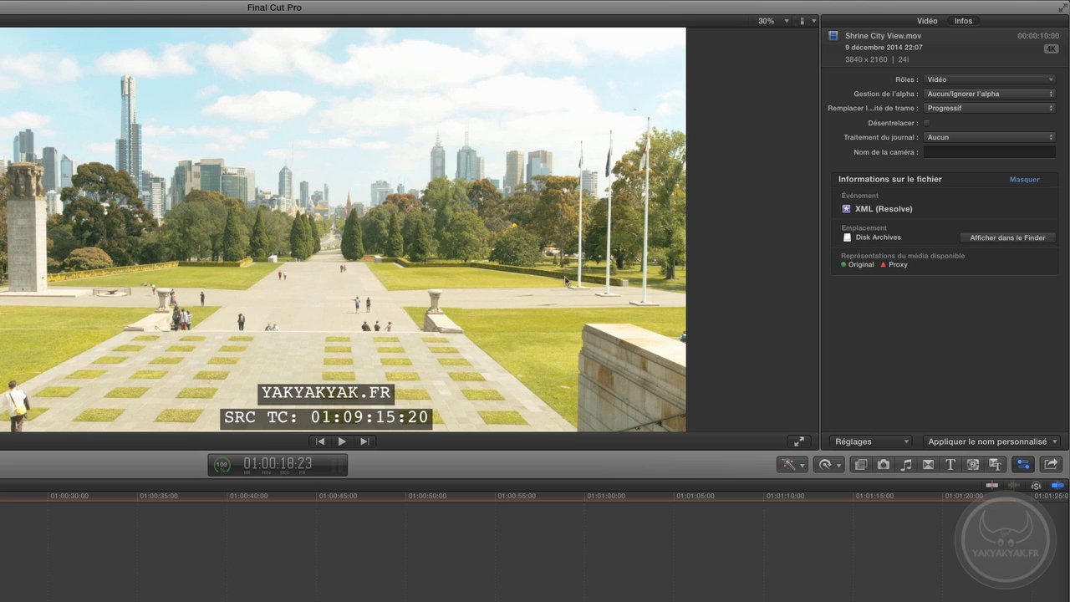
key(Down)
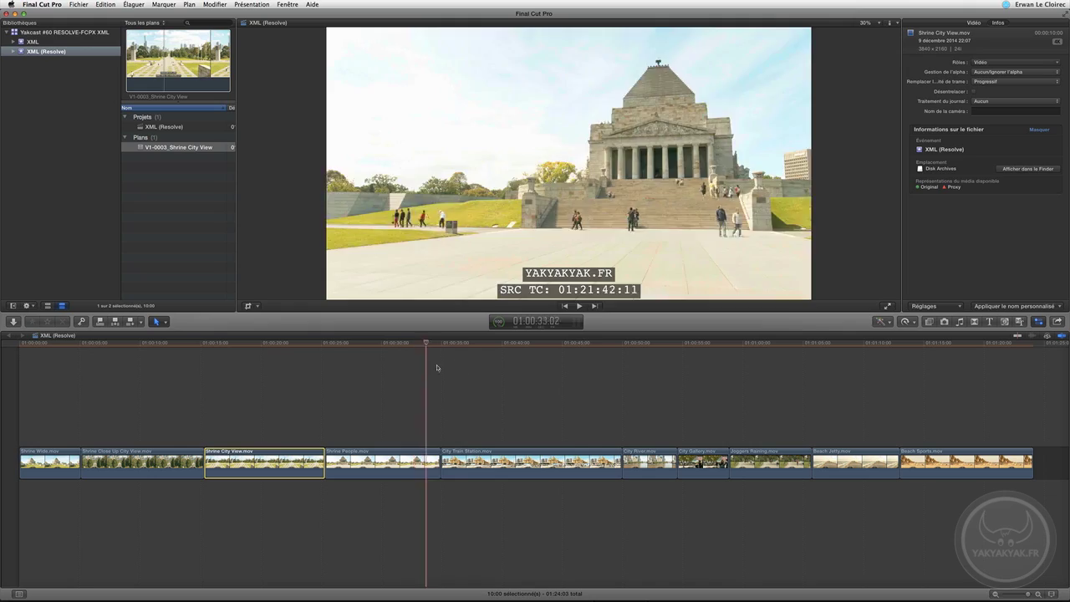
click(433, 368)
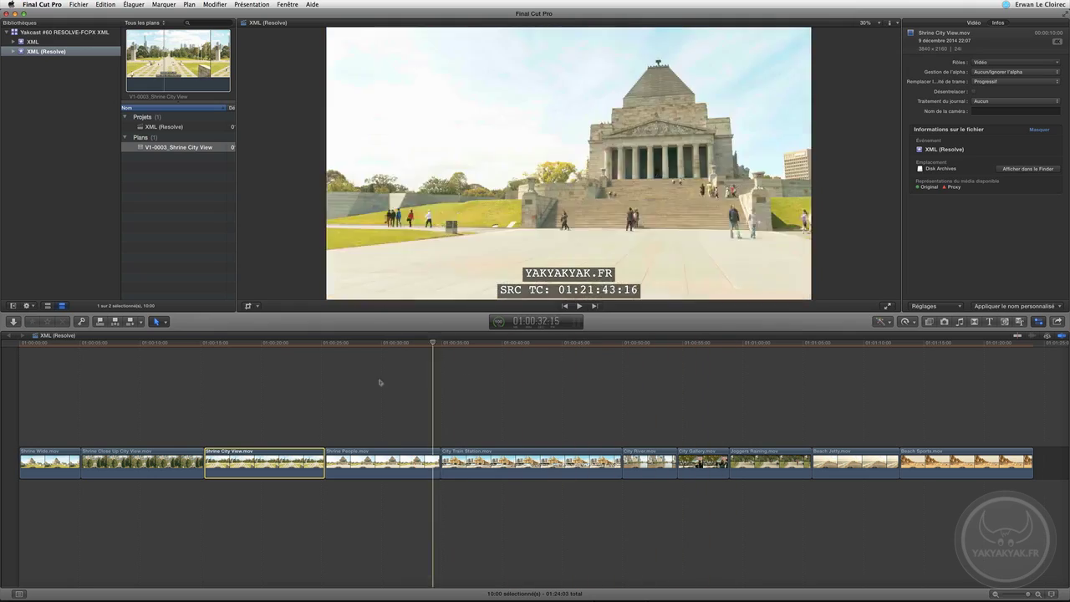
Put Beach Jetty at the start of the timeline, then shorten it and the four Shrine clips that follow
drag(847, 453, 33, 464)
drag(126, 464, 105, 464)
drag(230, 465, 164, 465)
drag(285, 465, 233, 471)
drag(345, 470, 304, 470)
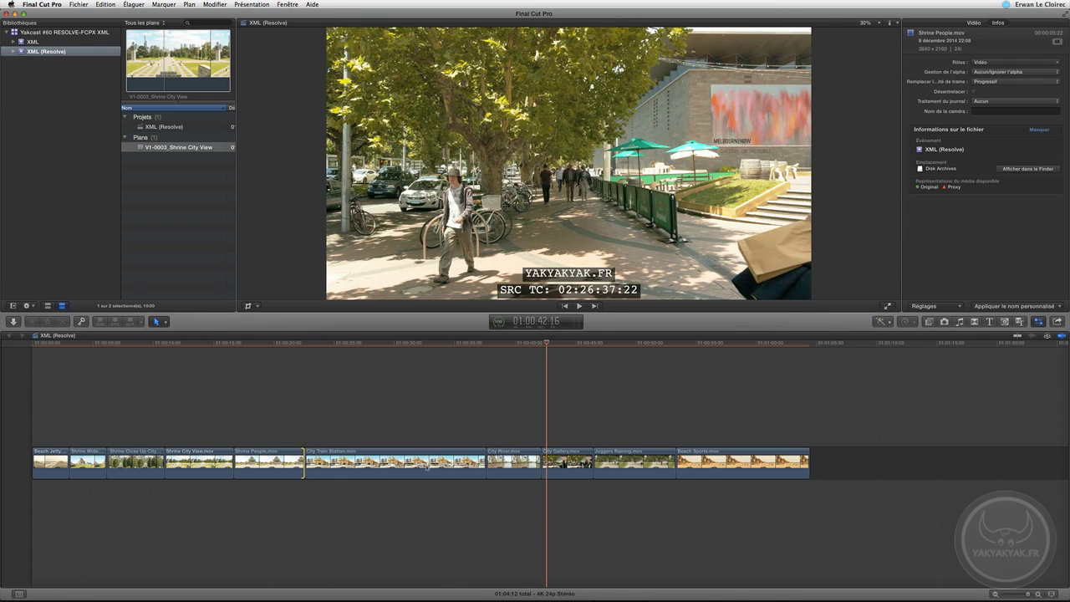
Trim the start of City Train Station and shorten the City Gallery, Joggers Raining and Beach Sports clips
drag(304, 465, 389, 466)
mouse_move(436, 361)
mouse_down()
mouse_move(261, 363)
mouse_move(434, 376)
mouse_up()
click(474, 396)
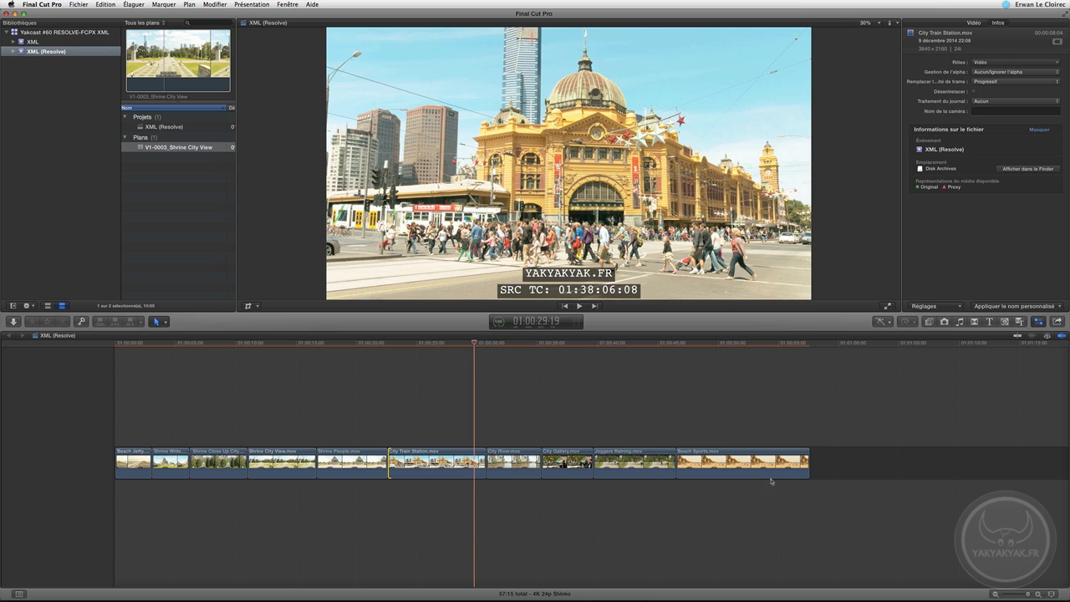
drag(677, 465, 634, 471)
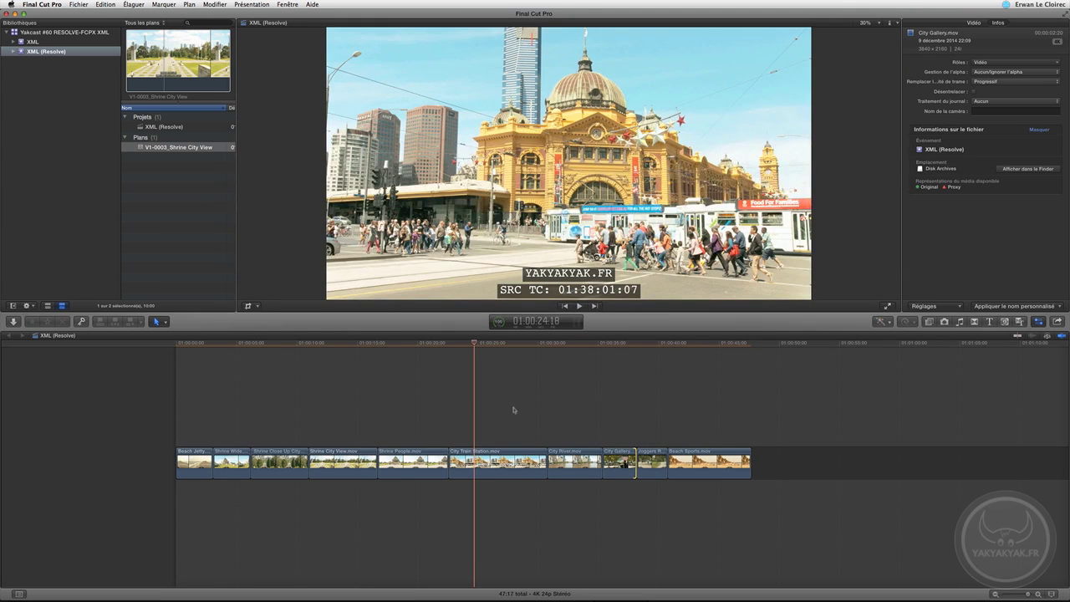
Add the default transition to the first four clips, from Beach Jetty to Shrine City View
click(364, 358)
click(259, 354)
drag(198, 418, 318, 504)
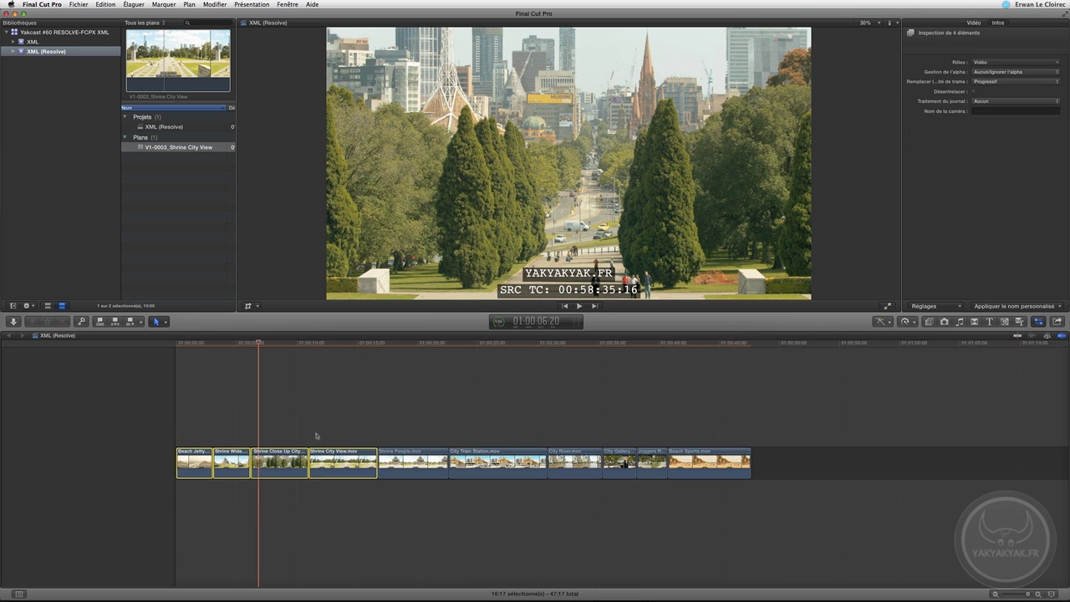
key(super+t)
click(582, 209)
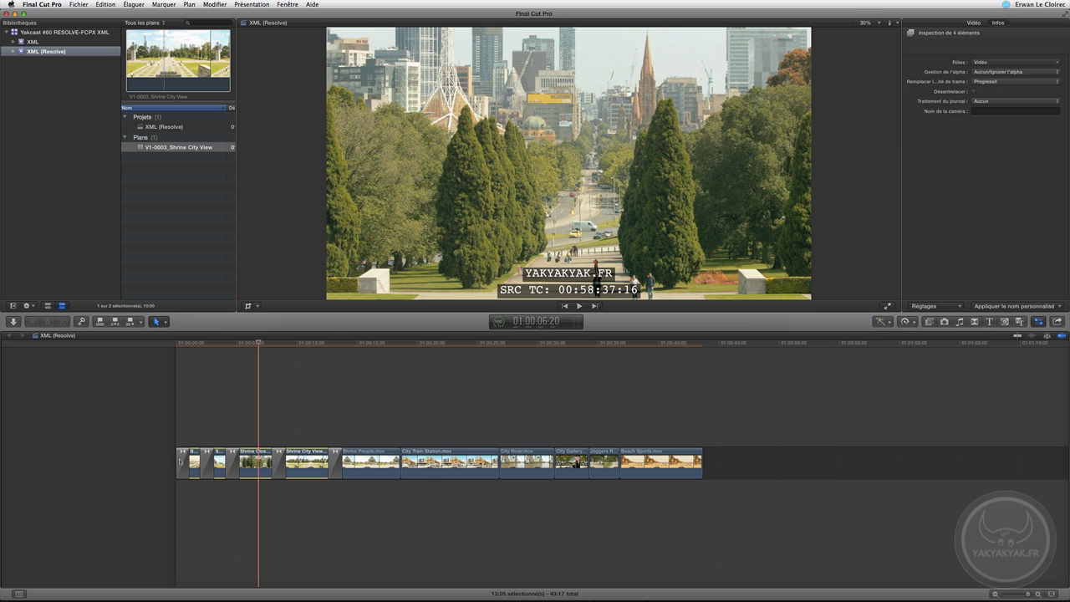
Delete the transitions before Beach Jetty and between Shrine City View and Shrine People
click(181, 462)
key(Delete)
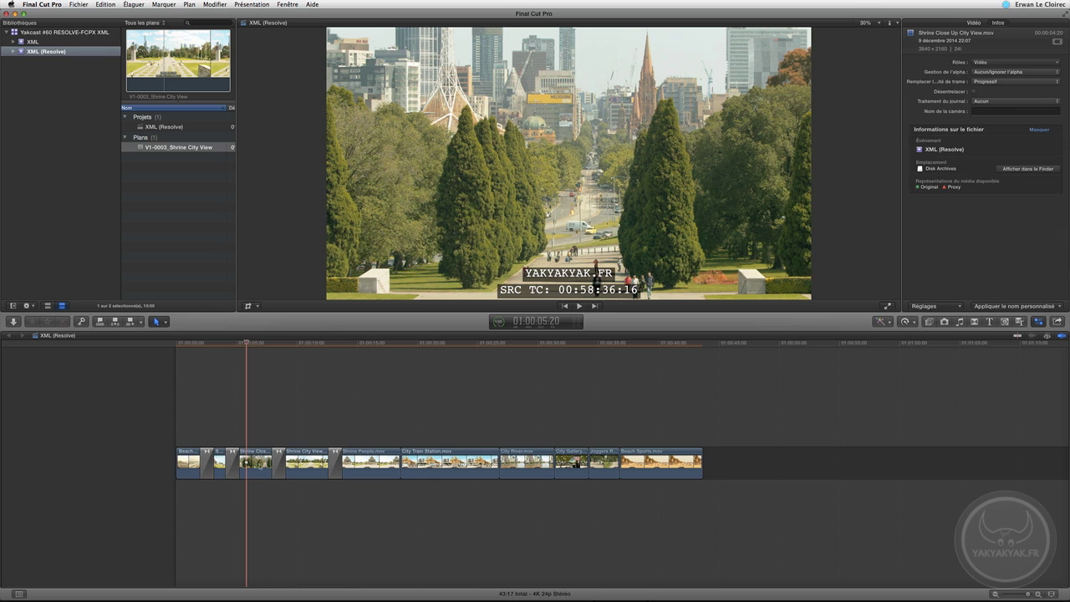
drag(212, 348, 341, 423)
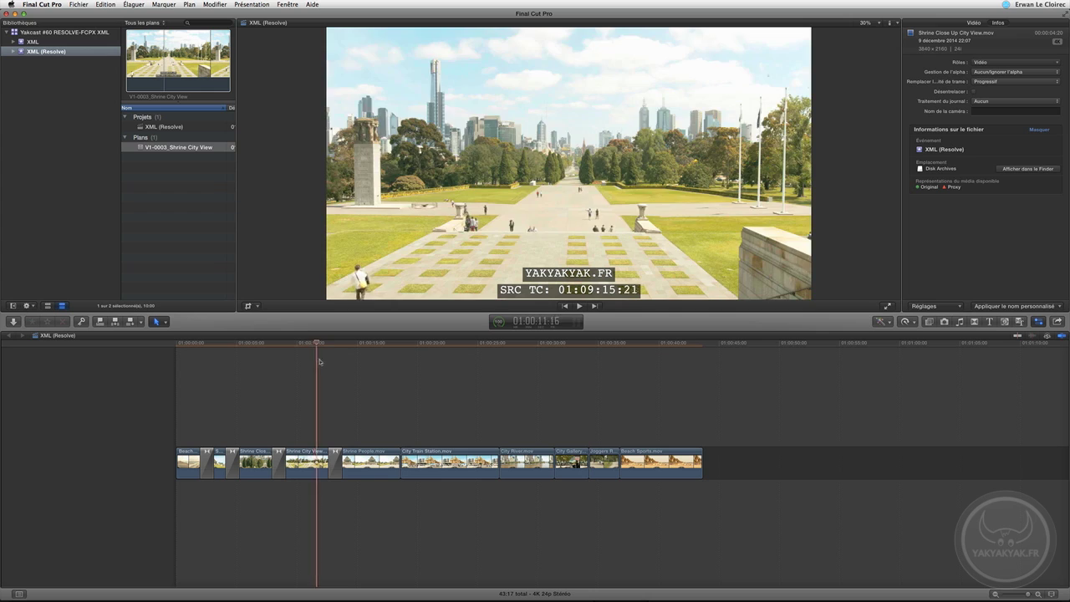
click(335, 458)
key(Delete)
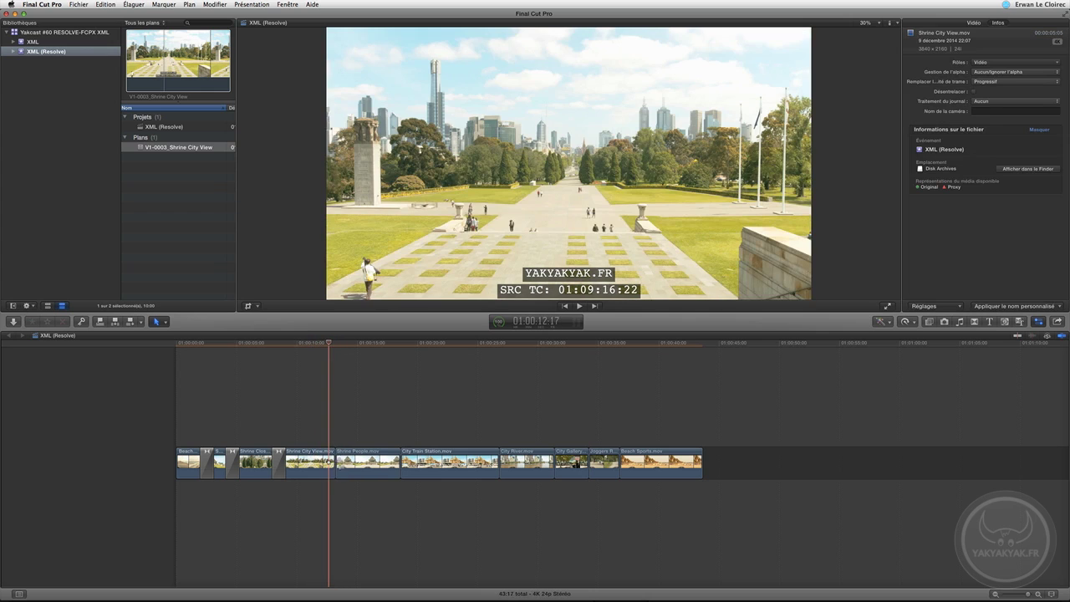
Place City River as a connected clip above City Gallery and shorten it to the same length
drag(338, 358, 537, 408)
drag(524, 463, 532, 428)
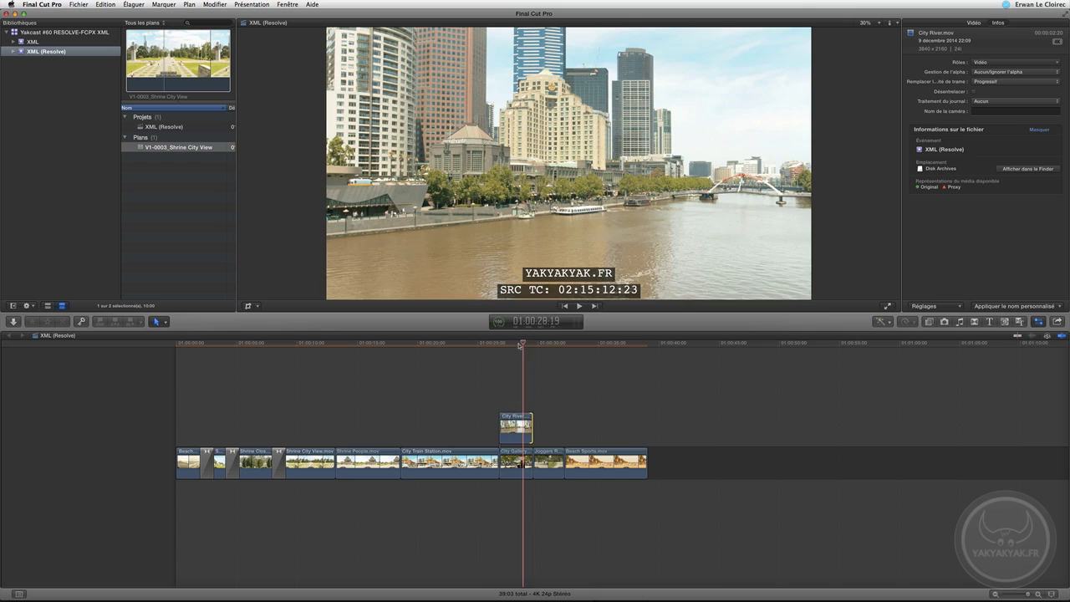
Transform the connected City River clip, scaling it down and placing it as picture-in-picture in the frame's upper-left corner
click(515, 434)
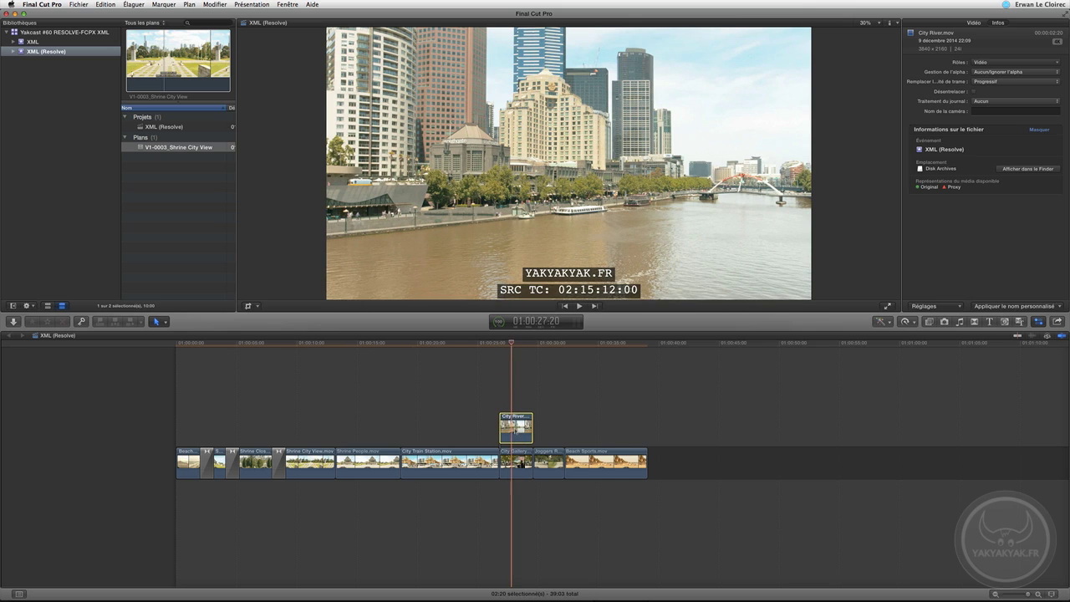
click(258, 307)
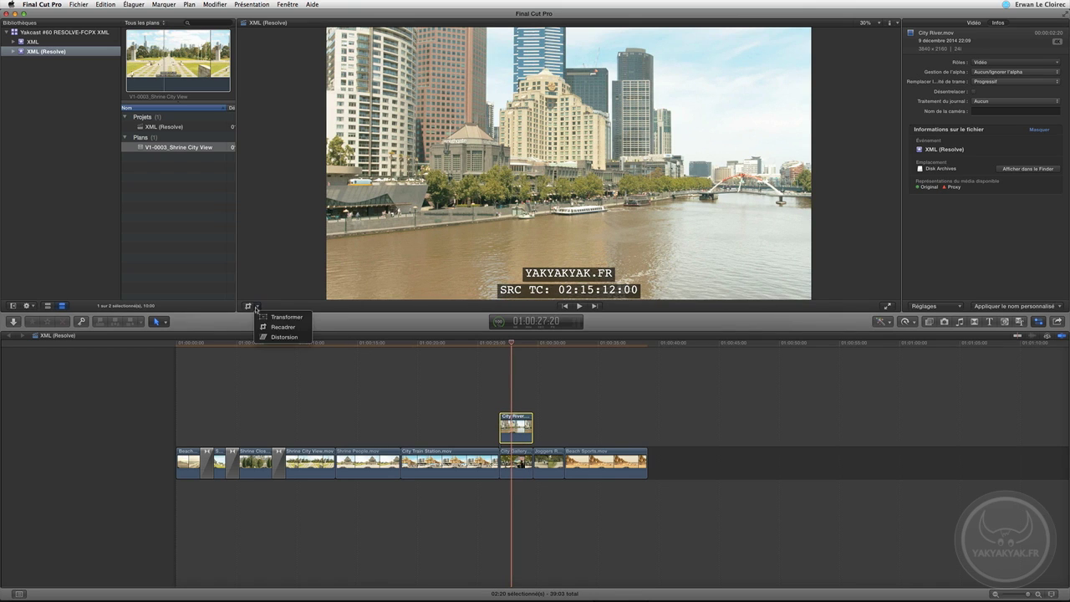
click(276, 324)
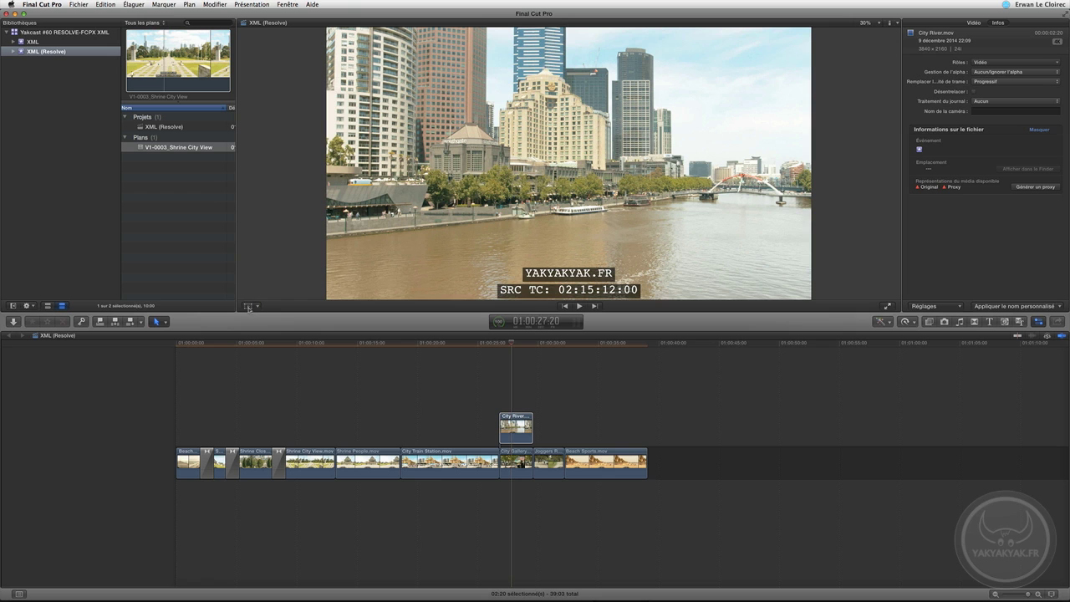
click(974, 23)
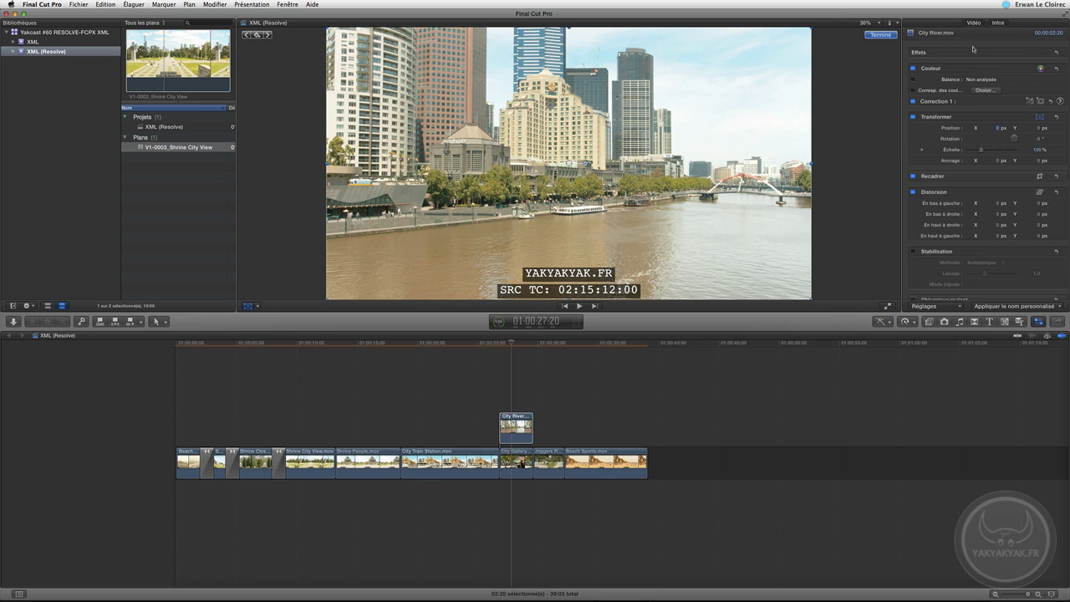
drag(981, 151, 972, 156)
drag(579, 186, 455, 123)
drag(557, 164, 514, 139)
drag(445, 101, 414, 82)
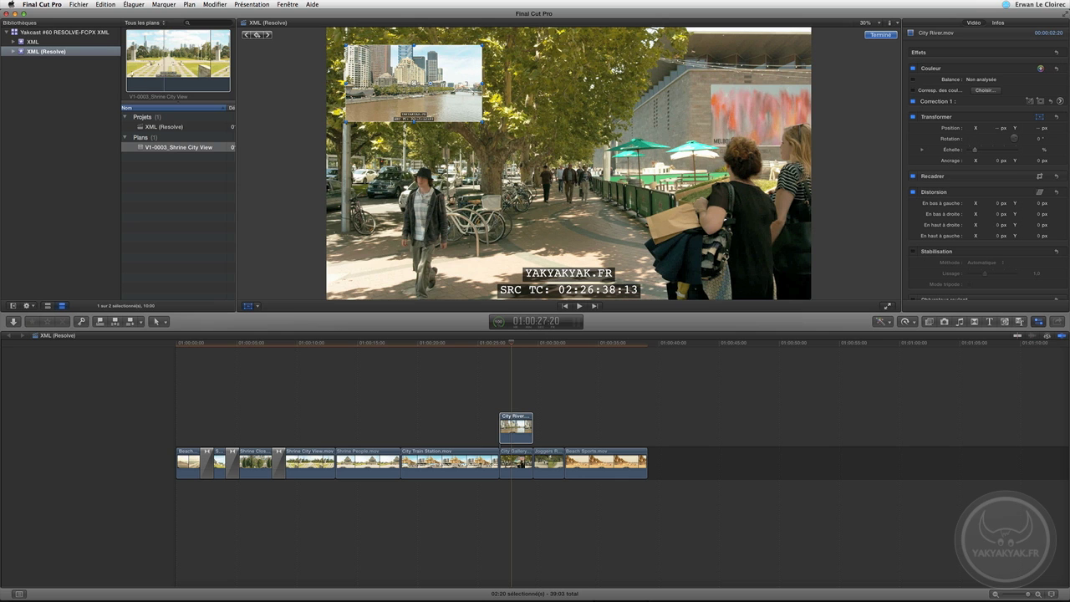
Add the Lumière parasite transition at the cut between the Joggers clip and Beach Sports
key(space)
drag(515, 345, 563, 368)
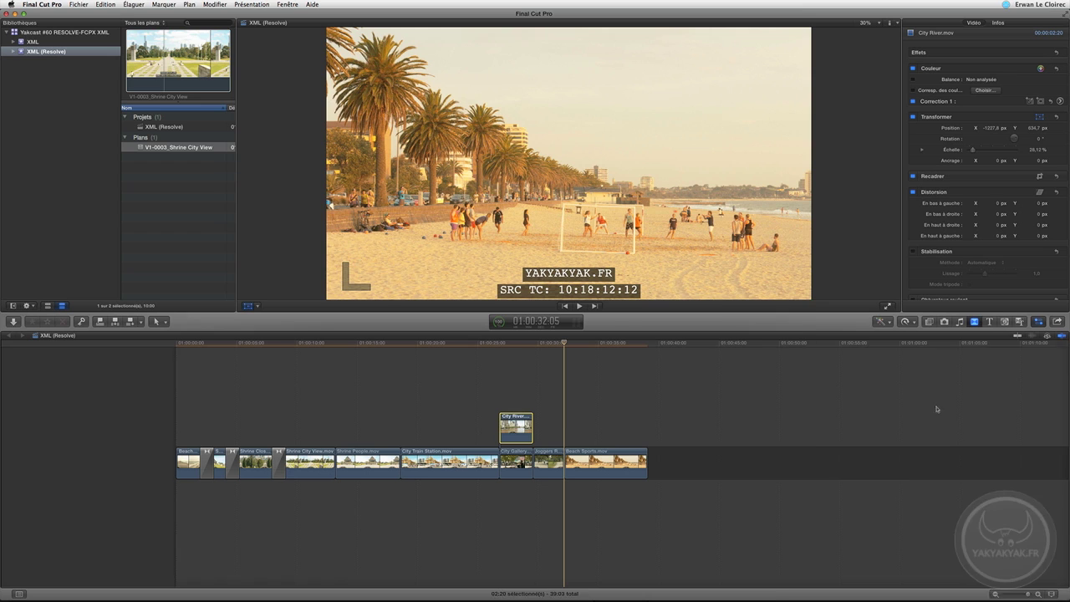
key(ctrl+super+5)
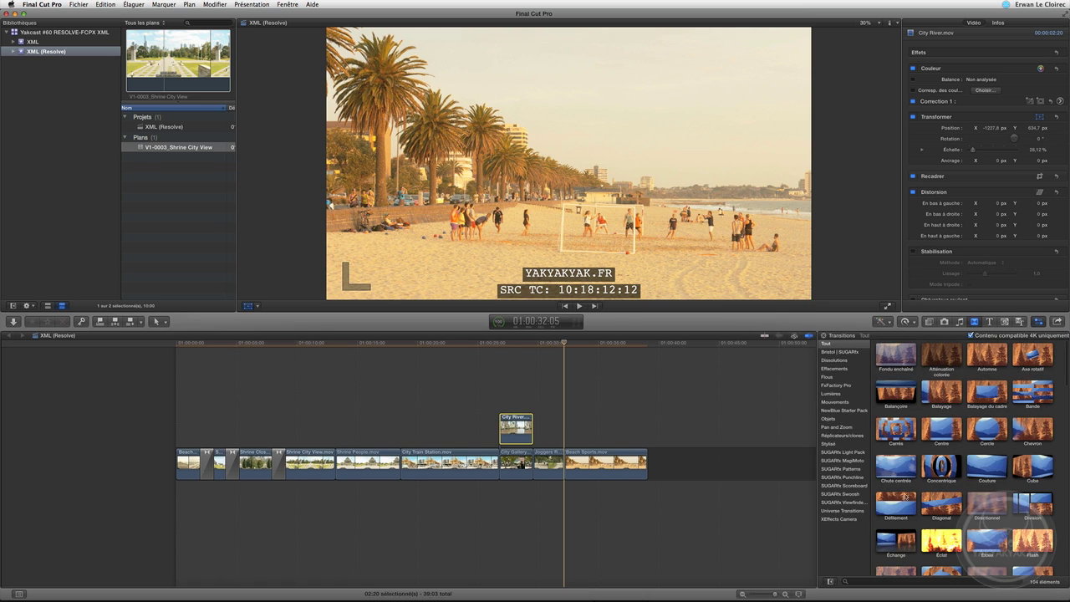
scroll(906, 497, down, 5)
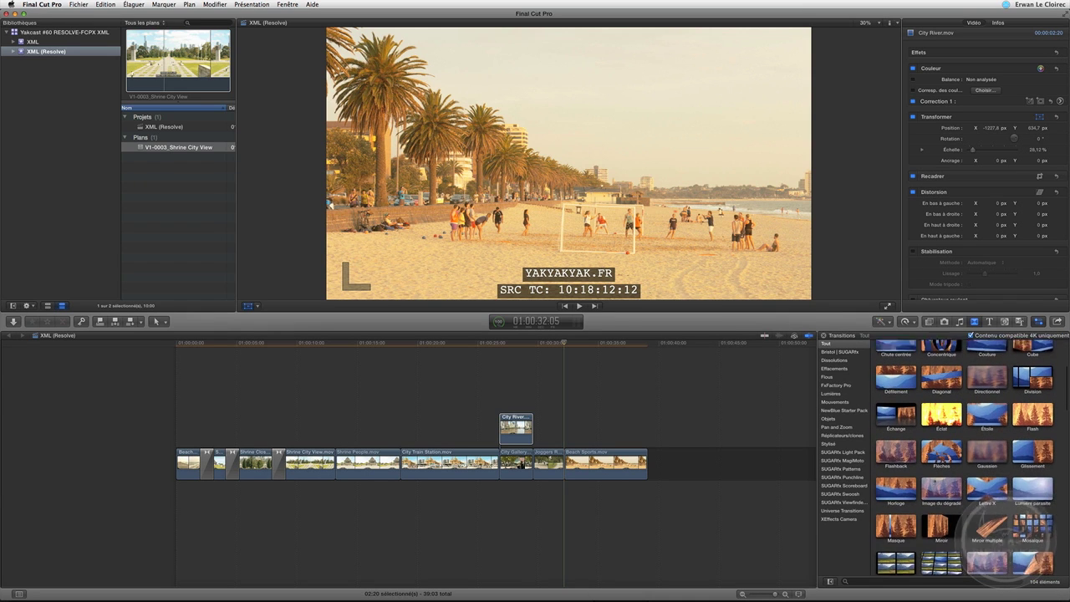
scroll(970, 458, down, 1)
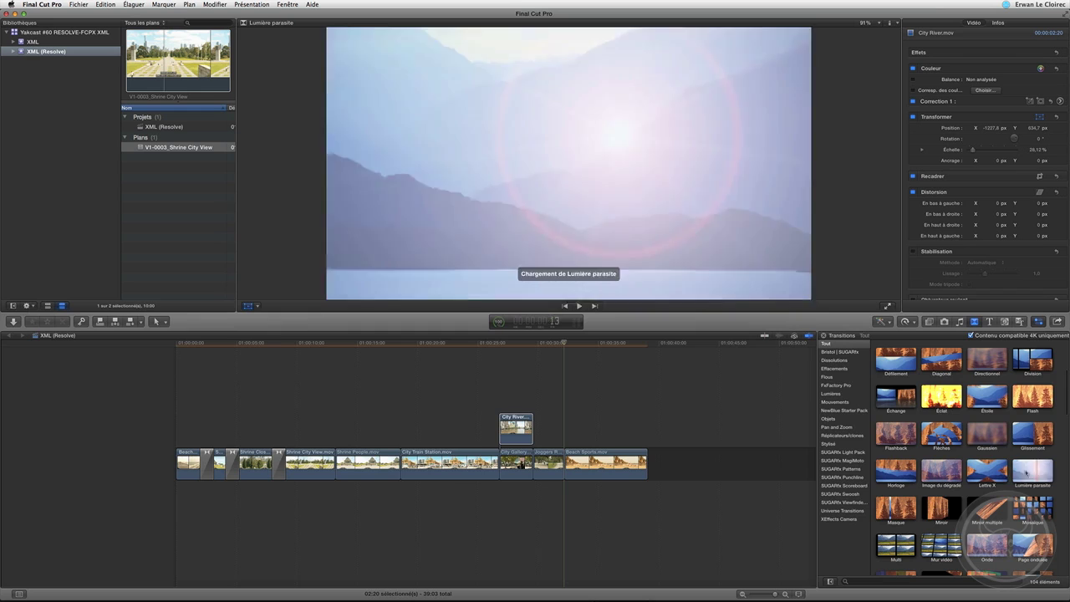
click(1031, 465)
drag(1031, 465, 563, 468)
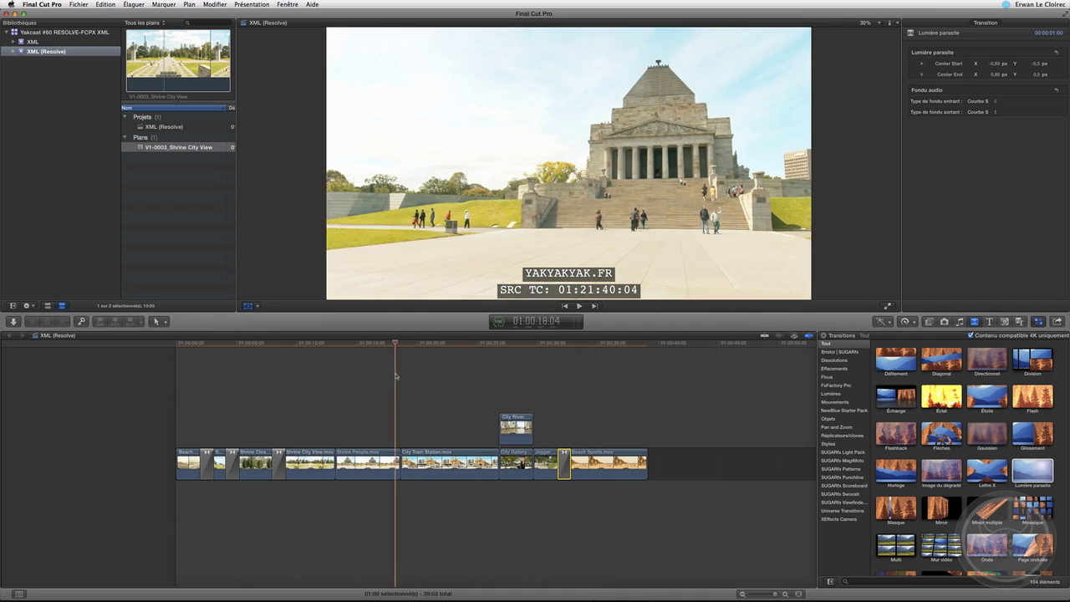
Add the Flèches transition between Shrine People and City Train Station, and the Masque transition between Shrine City View and Shrine People
drag(938, 439, 402, 459)
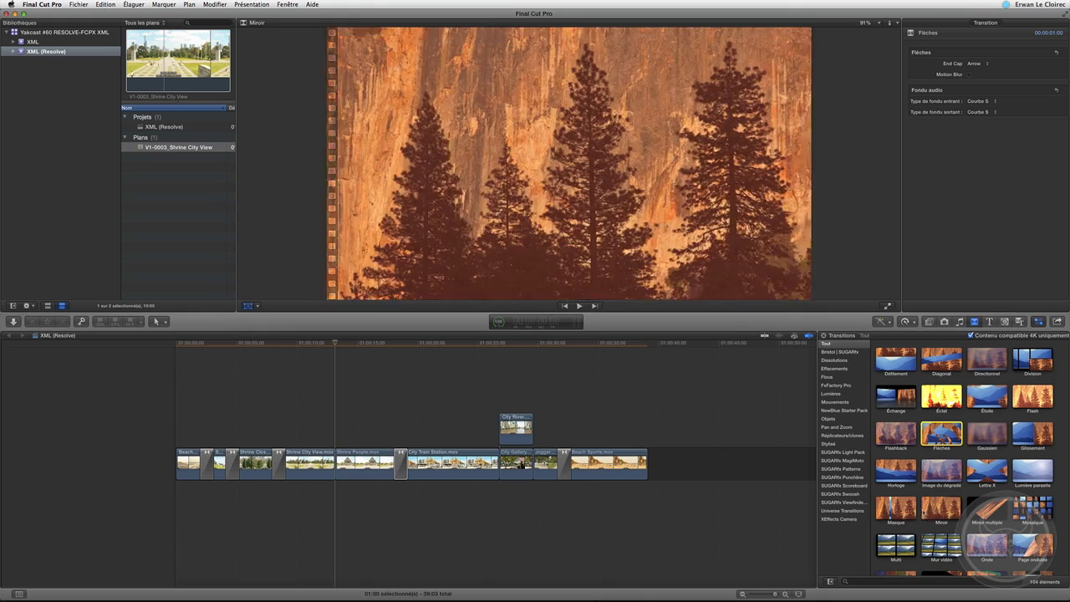
drag(896, 508, 333, 472)
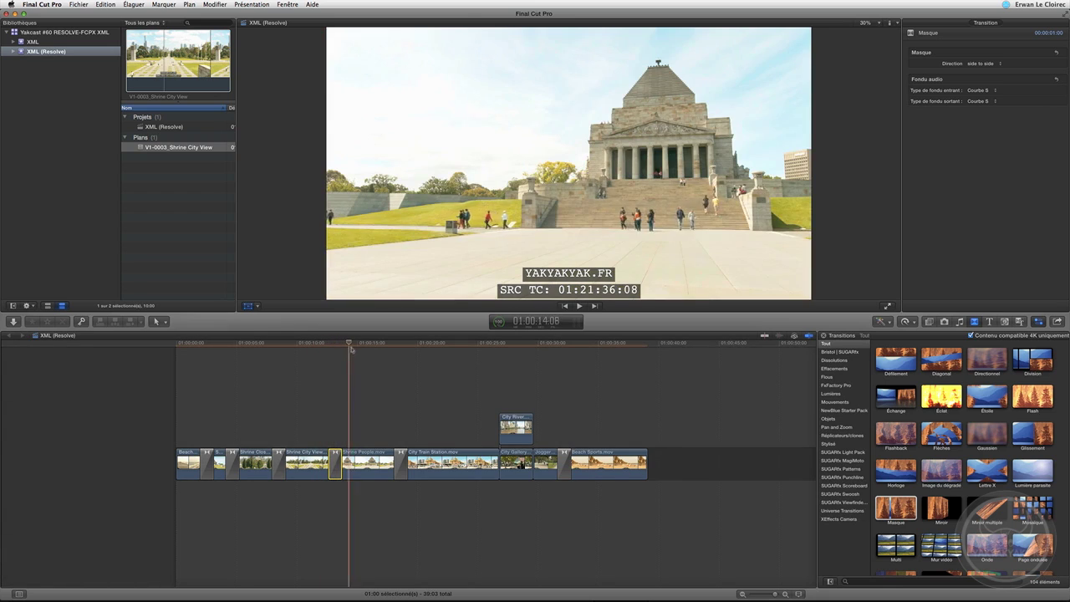
drag(393, 353, 530, 361)
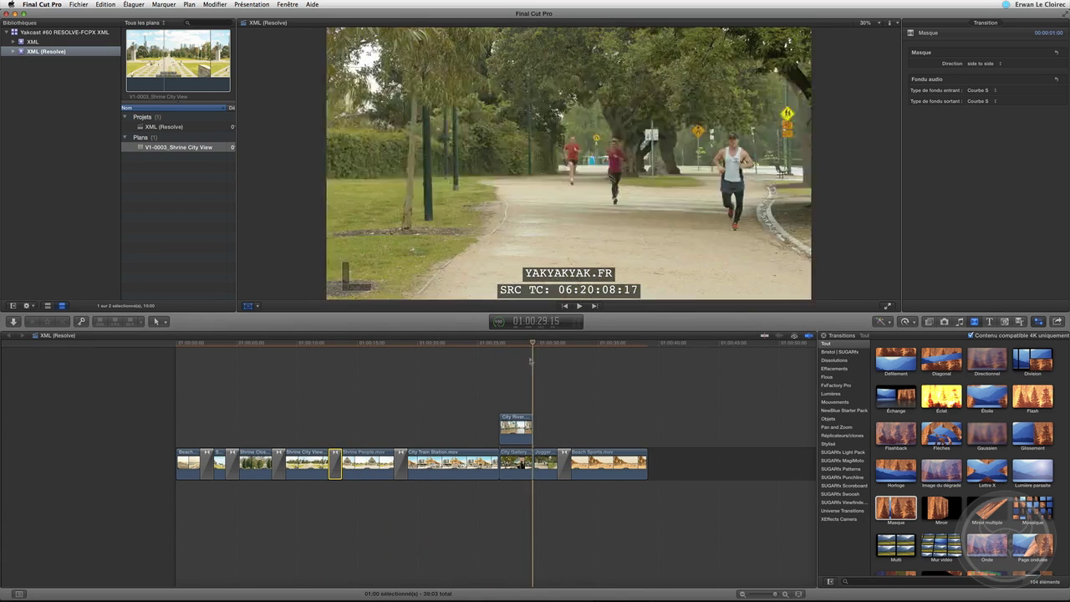
key(space)
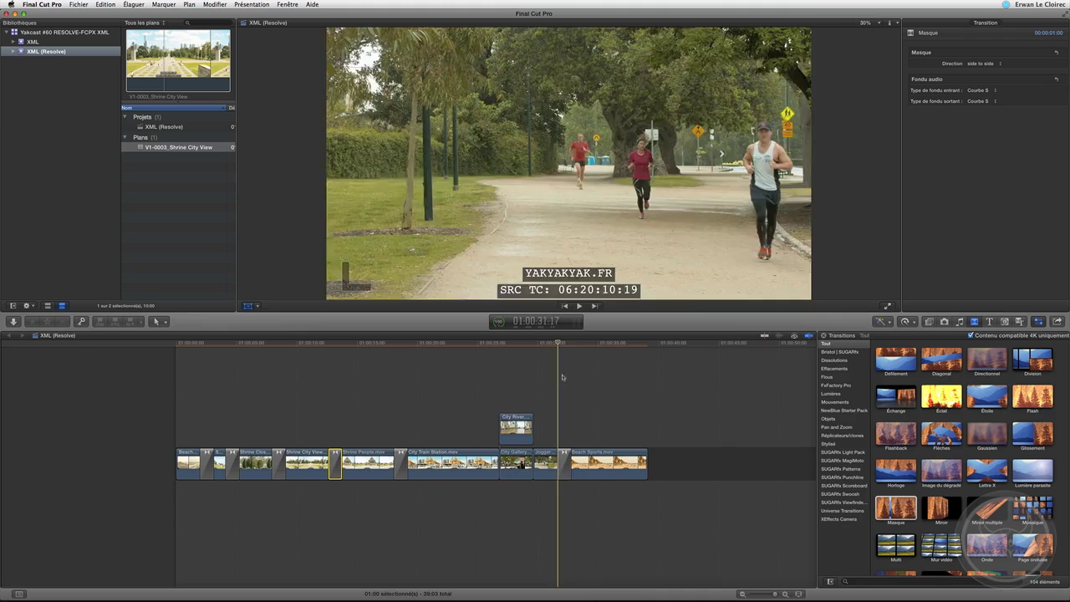
Adjust the exposure of the connected City River clip, with shadows about -61%, midtones about -18% and highlights about 51%
click(512, 377)
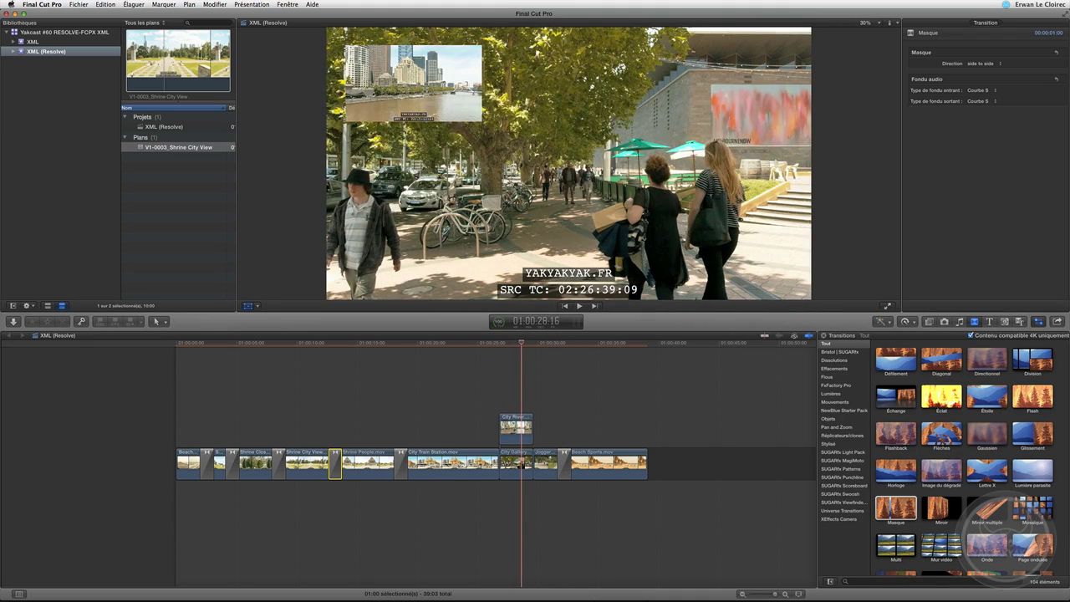
click(512, 418)
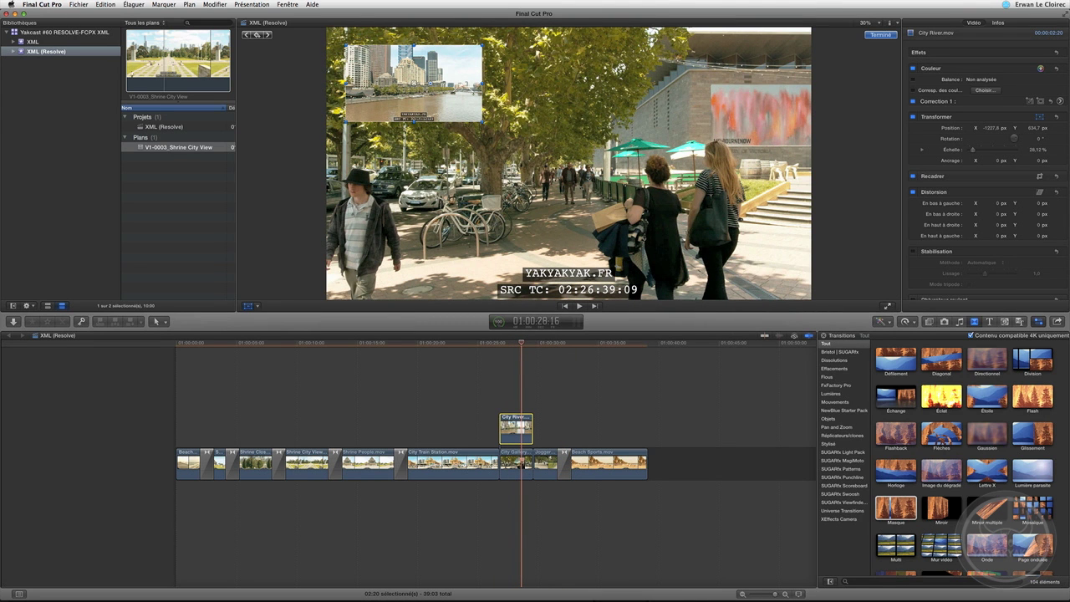
click(1051, 102)
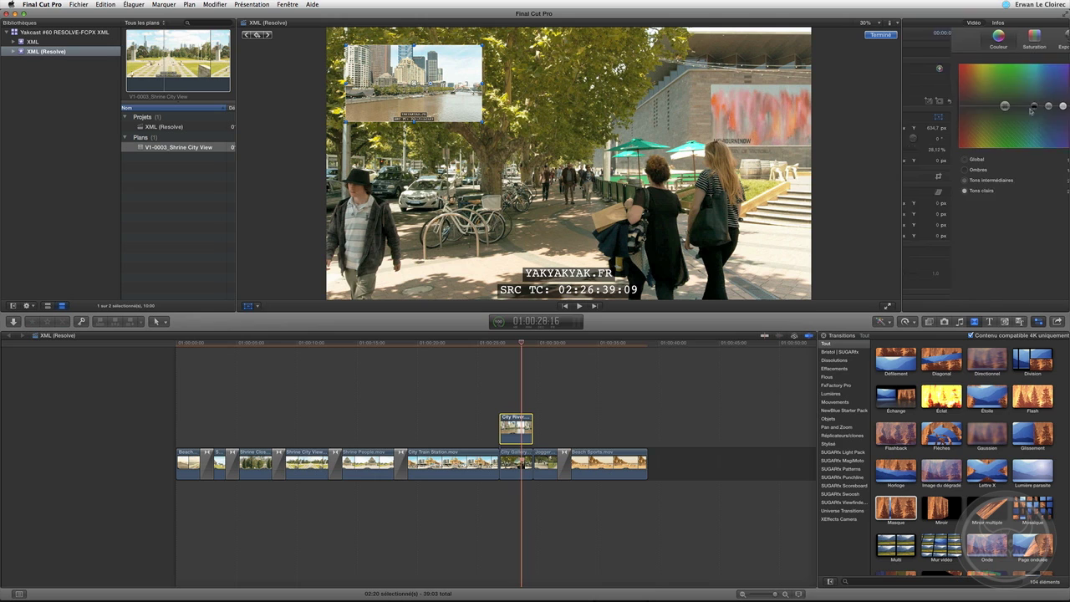
click(1022, 38)
drag(951, 107, 960, 117)
mouse_move(1038, 106)
mouse_down()
mouse_move(1040, 84)
mouse_move(1039, 114)
mouse_move(996, 95)
mouse_move(996, 118)
mouse_move(1039, 84)
mouse_up()
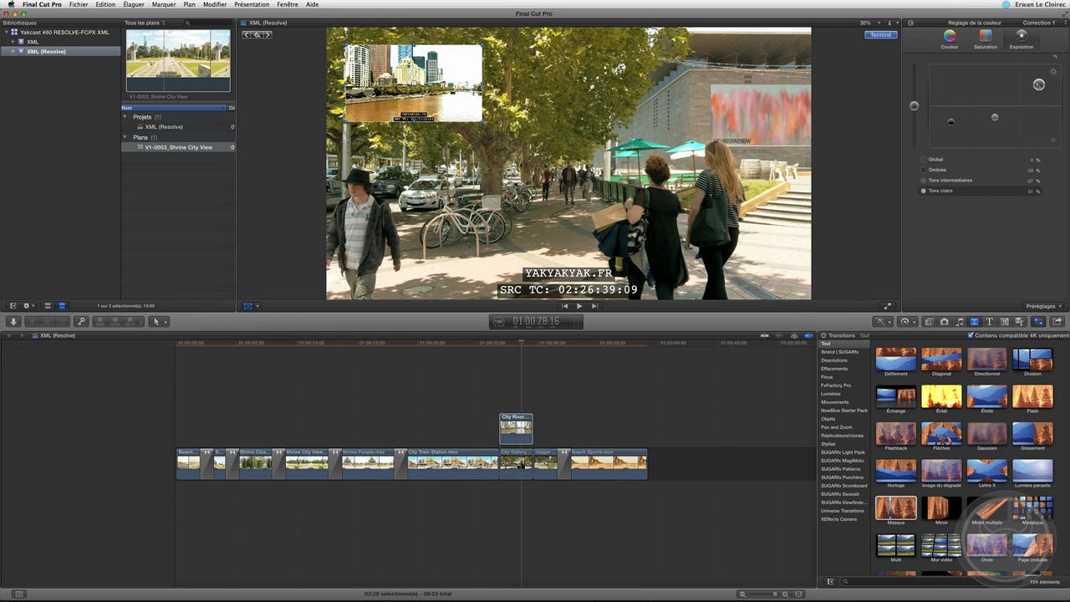
drag(958, 125, 995, 112)
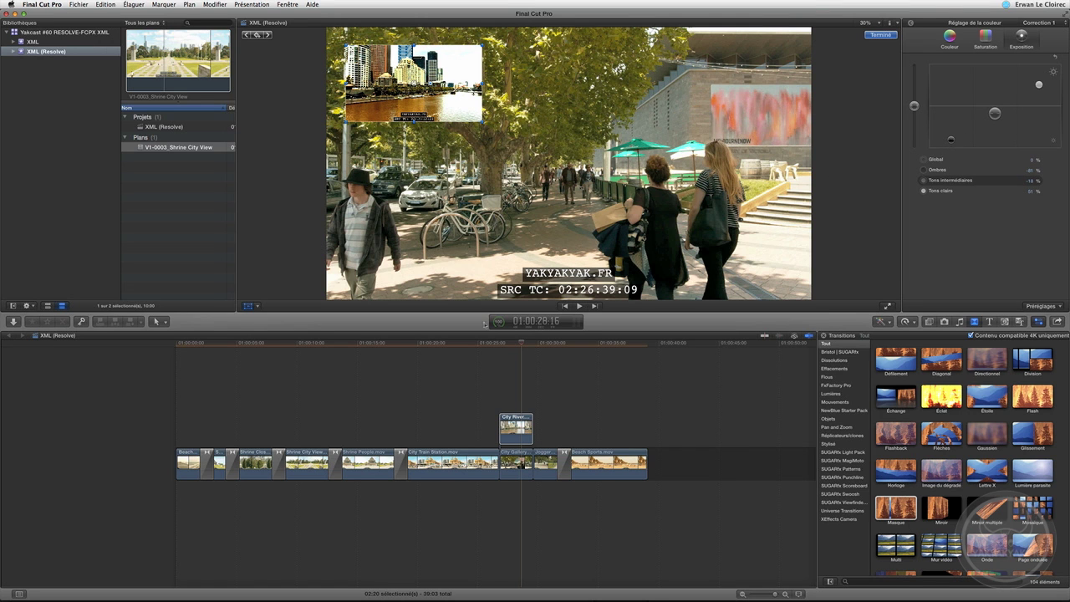
Apply the Pluie effect from the Stylisé category to the Beach Sports clip and preview it
drag(510, 345, 604, 362)
click(929, 321)
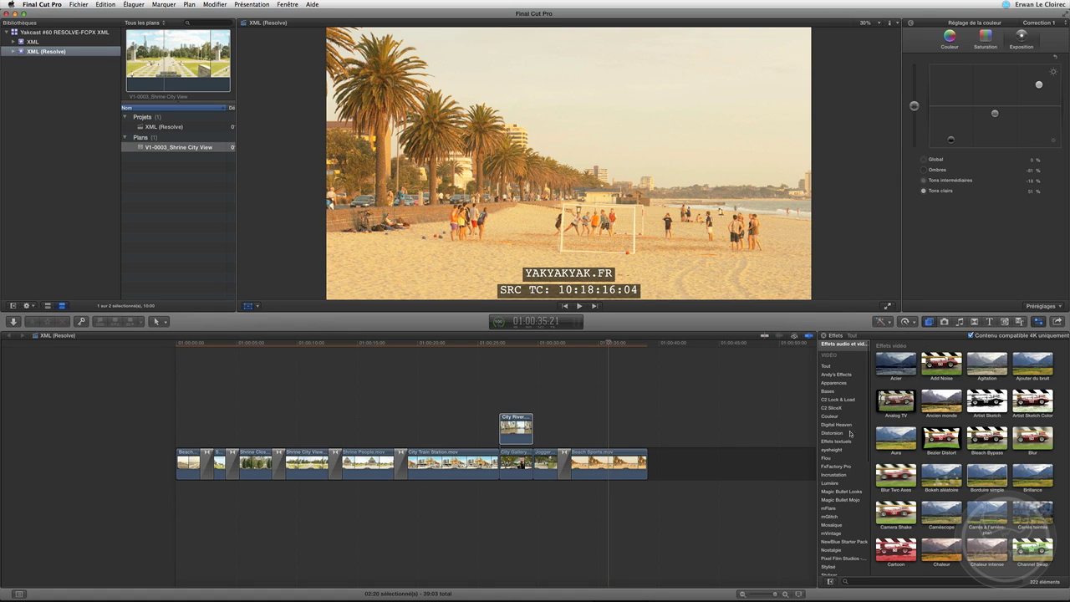
scroll(845, 468, down, 3)
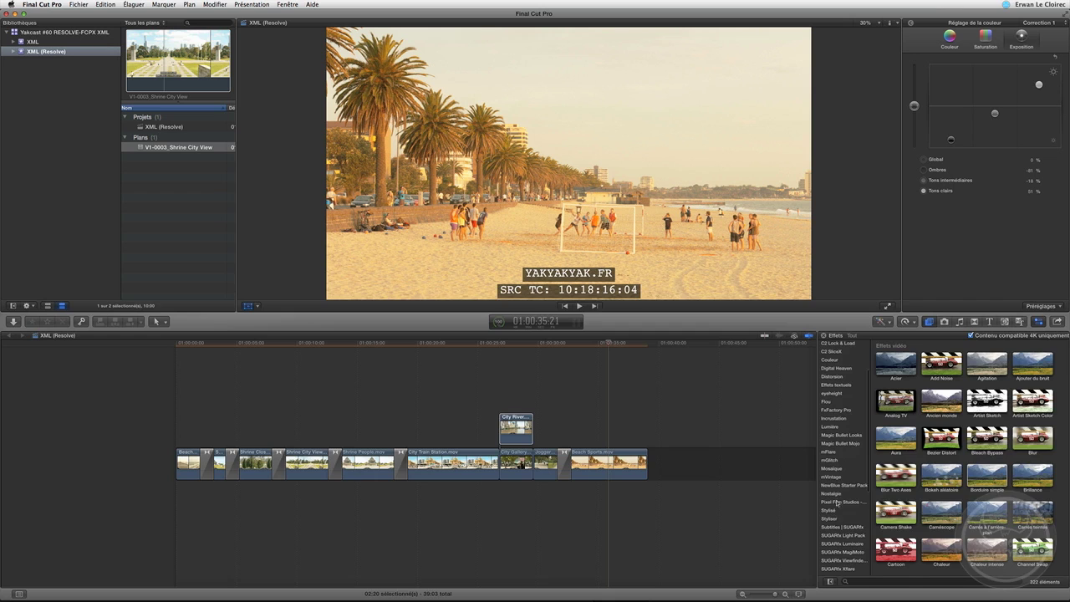
click(835, 511)
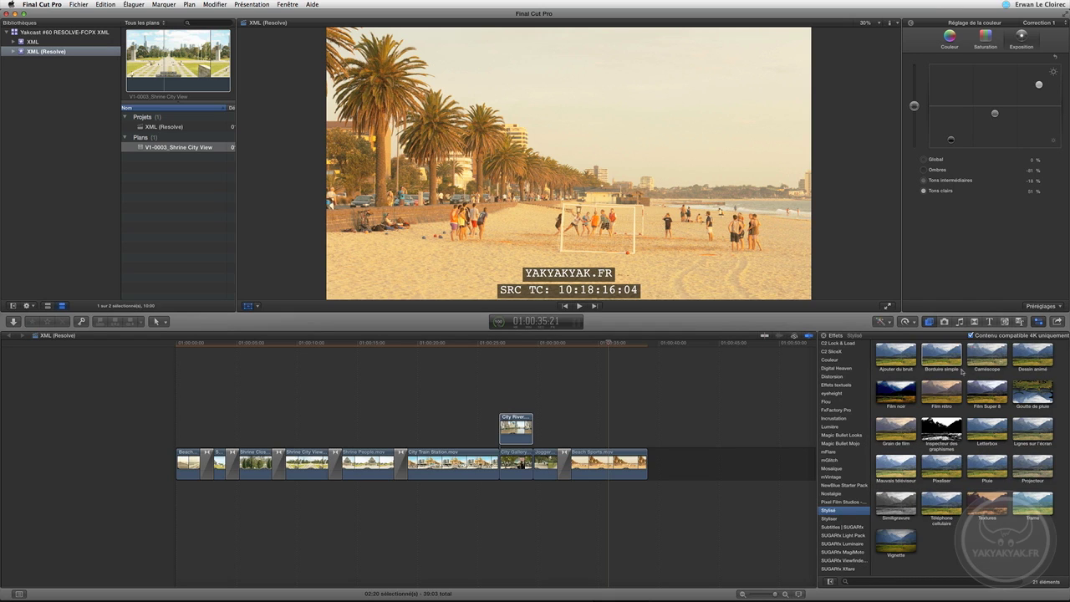
click(546, 344)
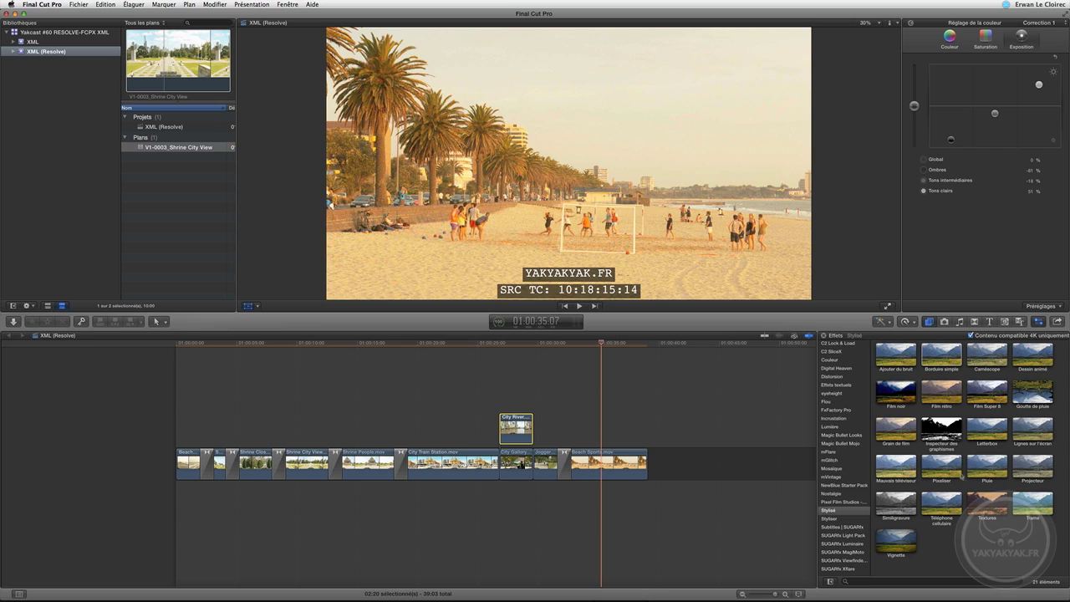
drag(985, 464, 609, 465)
mouse_move(600, 346)
mouse_down()
mouse_move(586, 344)
mouse_move(612, 343)
mouse_up()
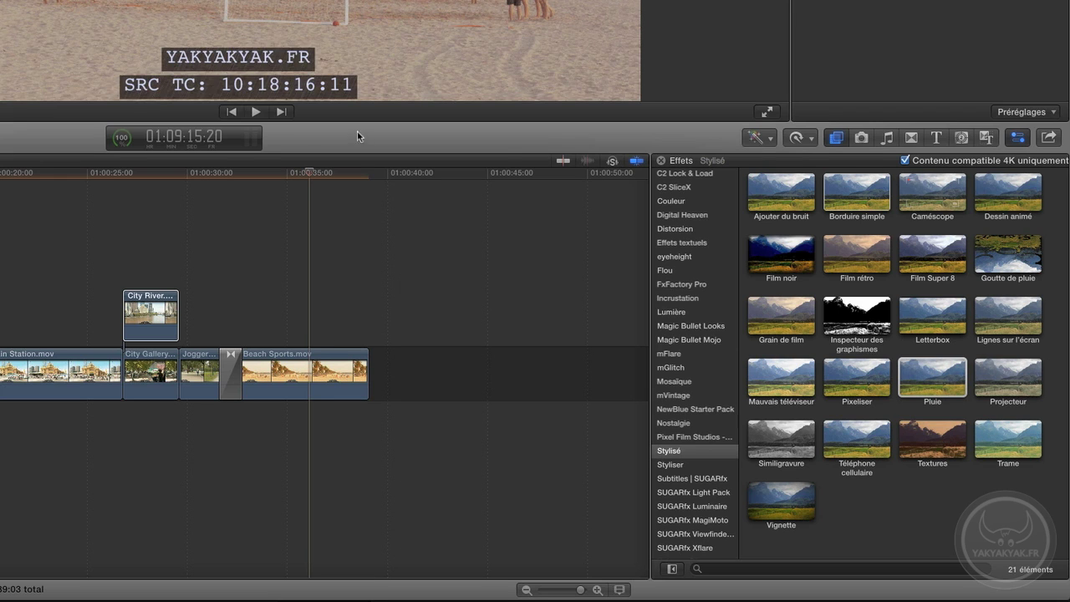
Compare the Stylisé effects with and without the 4K-compatible content filter, leaving the filter enabled
click(905, 160)
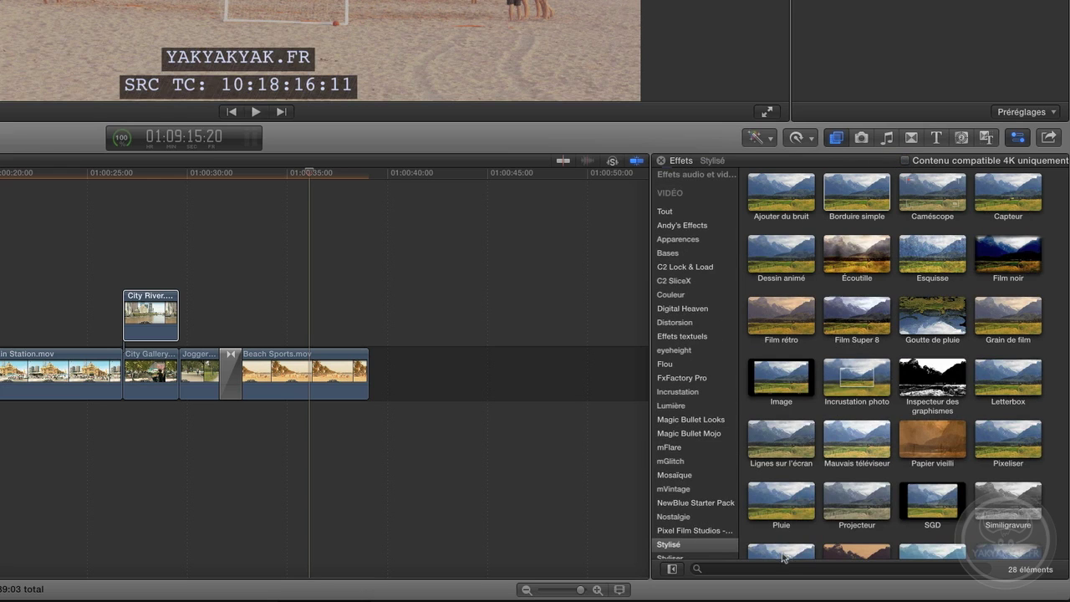
click(906, 160)
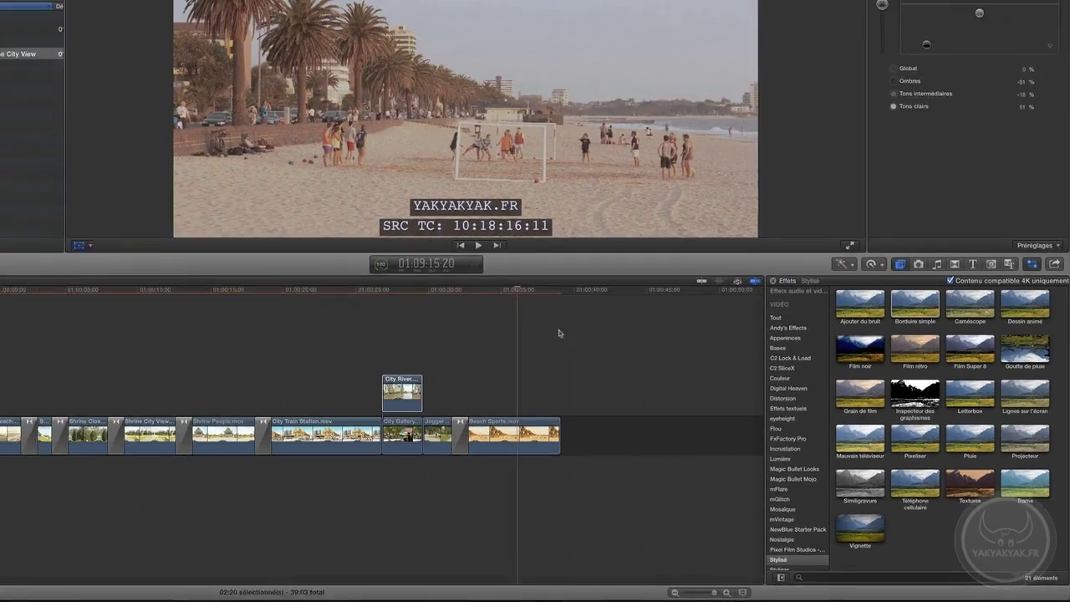
drag(287, 184, 261, 184)
drag(584, 350, 442, 405)
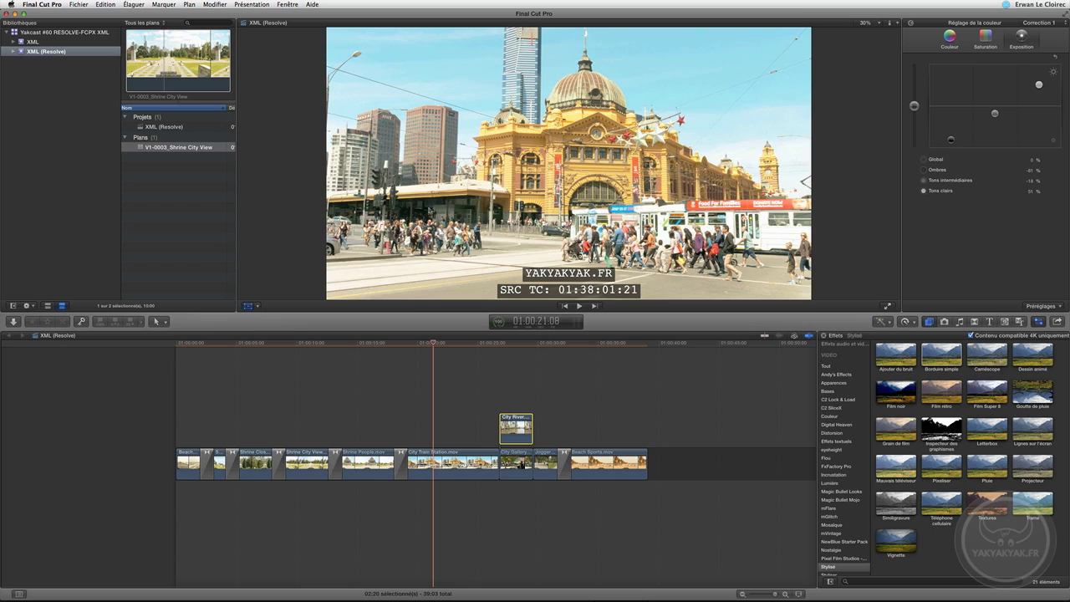
drag(386, 350, 363, 352)
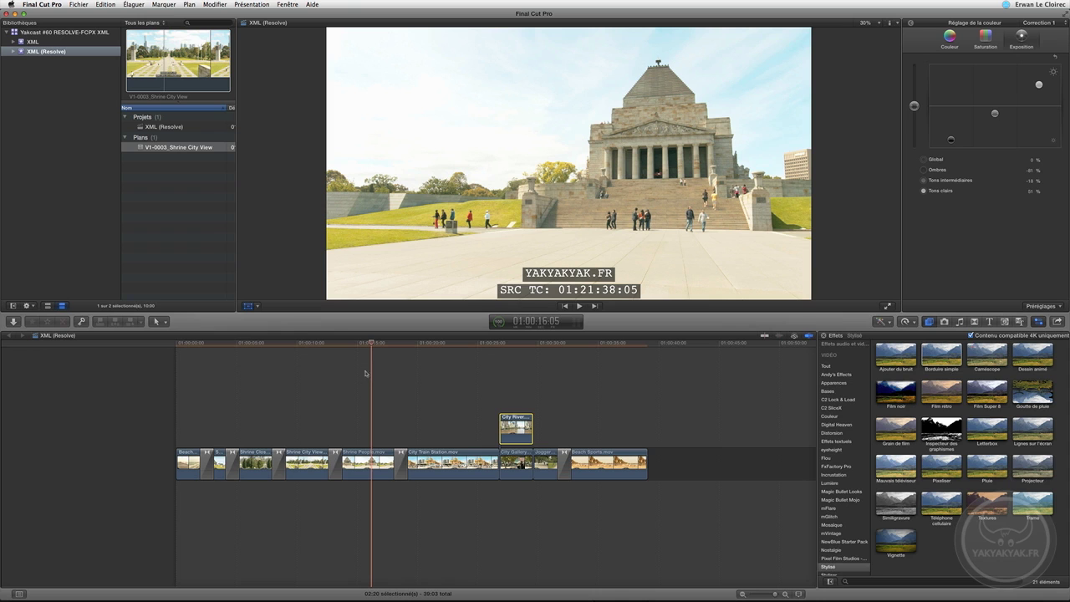
drag(371, 349, 374, 393)
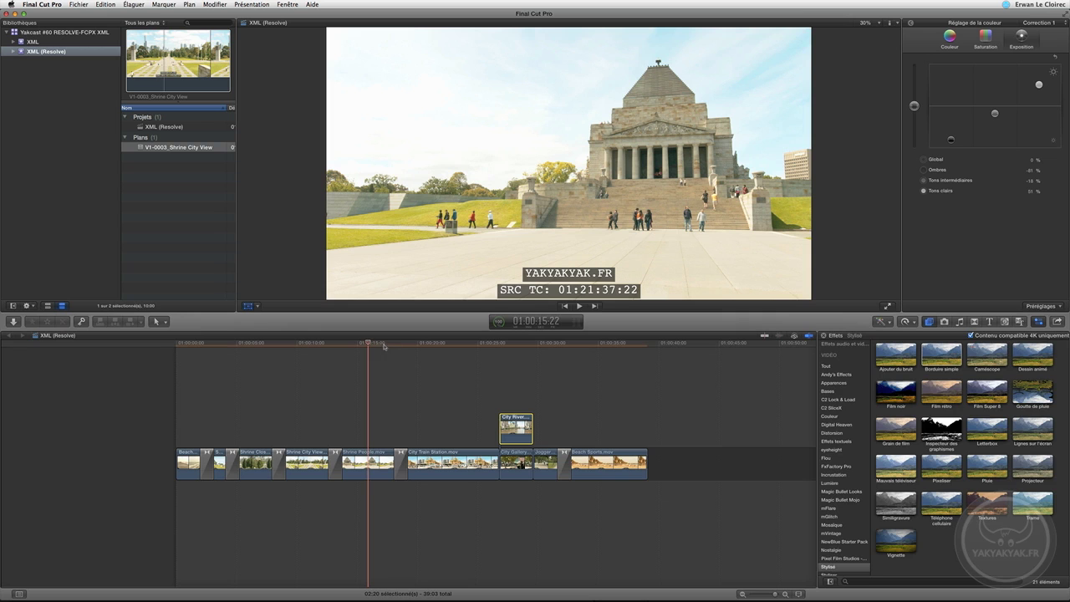
mouse_move(381, 345)
mouse_down()
mouse_move(440, 345)
mouse_move(364, 343)
mouse_up()
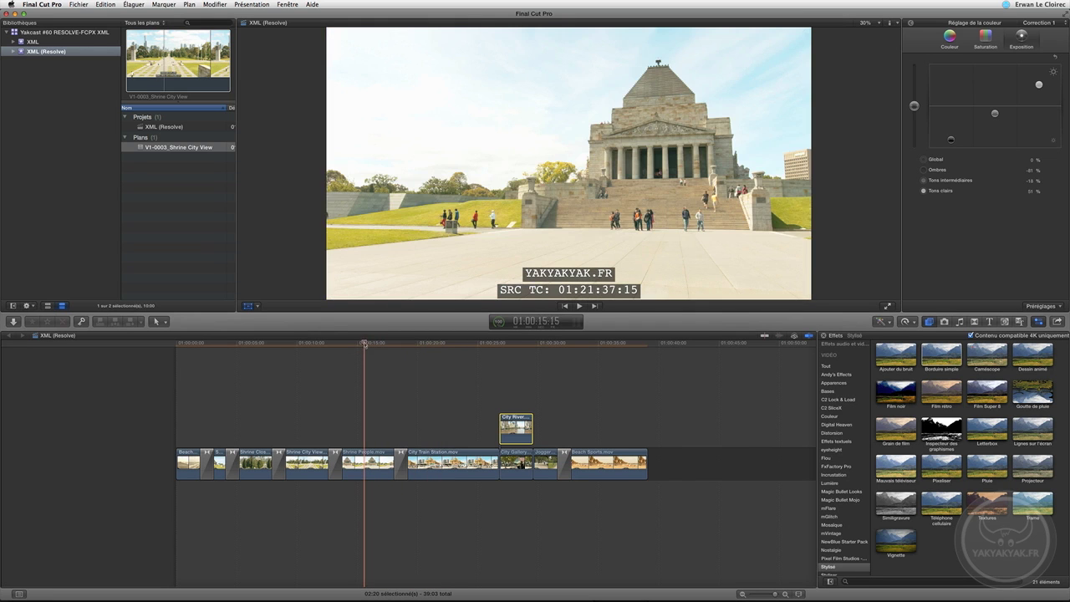
Trim about 2.5 seconds off the end of Beach Sports and about 2 seconds off the end of City Train Station
drag(647, 462, 617, 471)
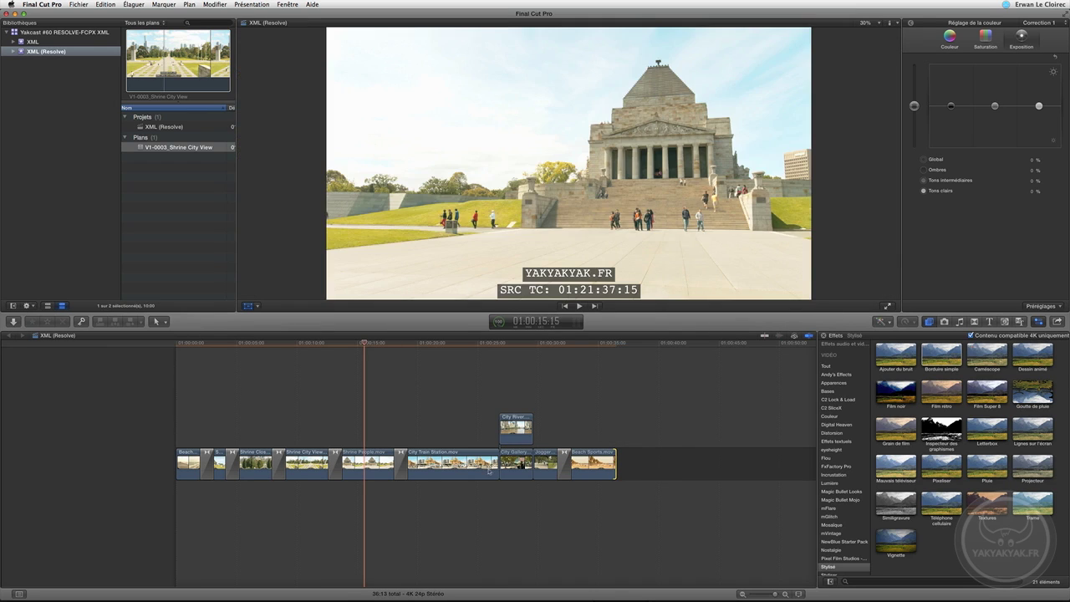
drag(495, 469, 465, 472)
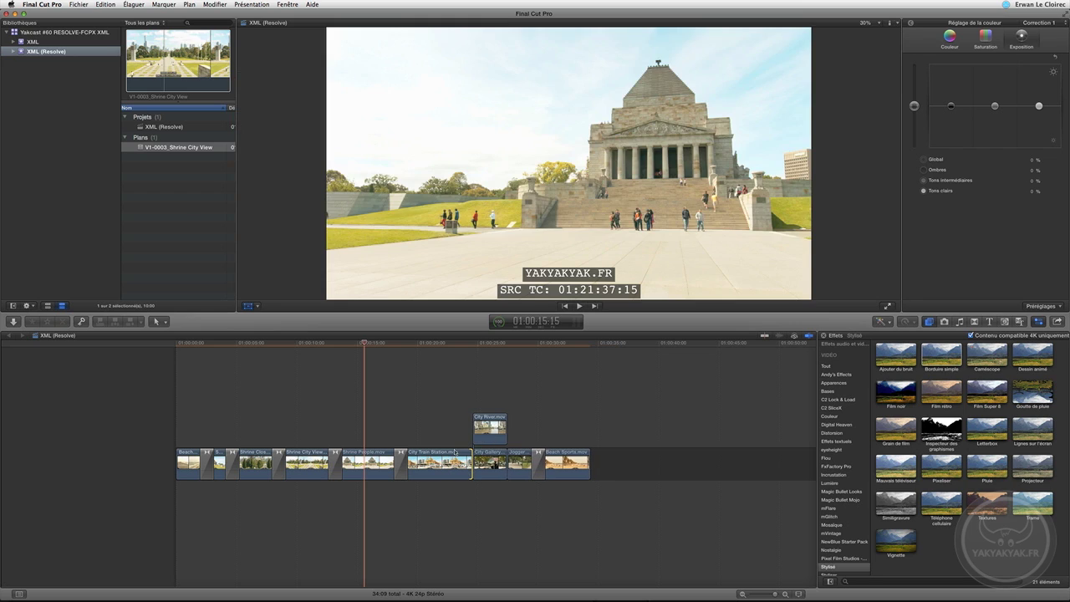
Review the timeline from City Gallery to Beach Sports and examine the Pluie effect's parameters on Beach Sports
drag(409, 349, 492, 351)
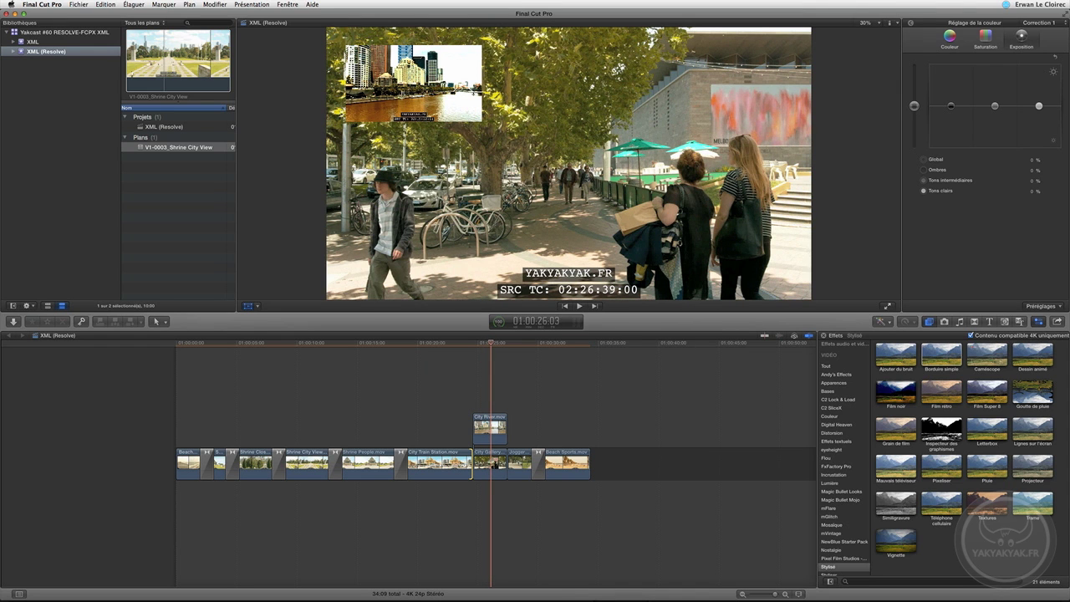
drag(491, 345, 520, 350)
drag(546, 346, 567, 351)
click(568, 459)
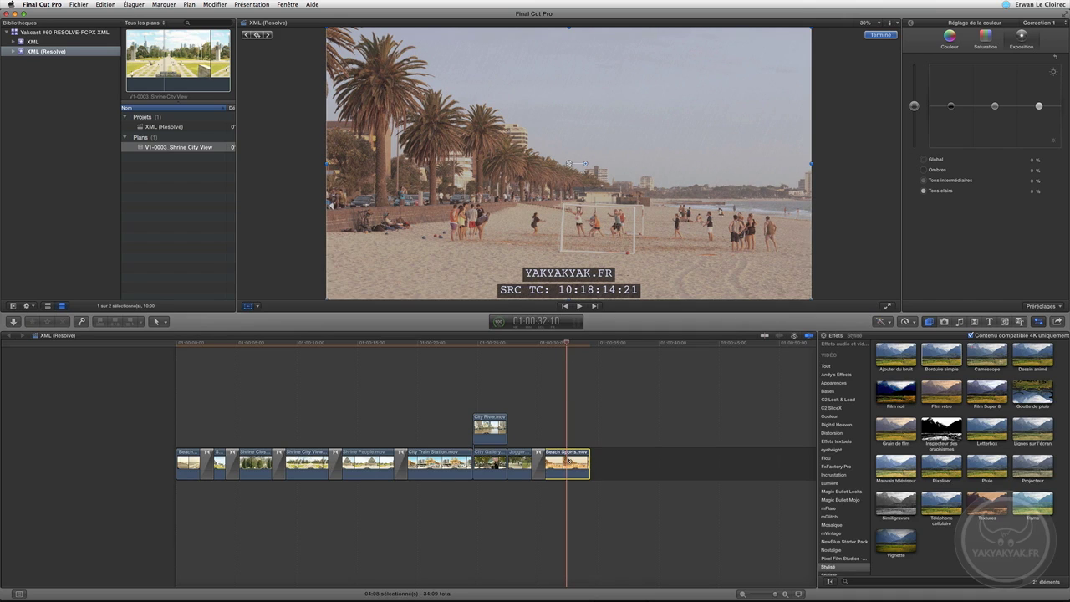
click(910, 24)
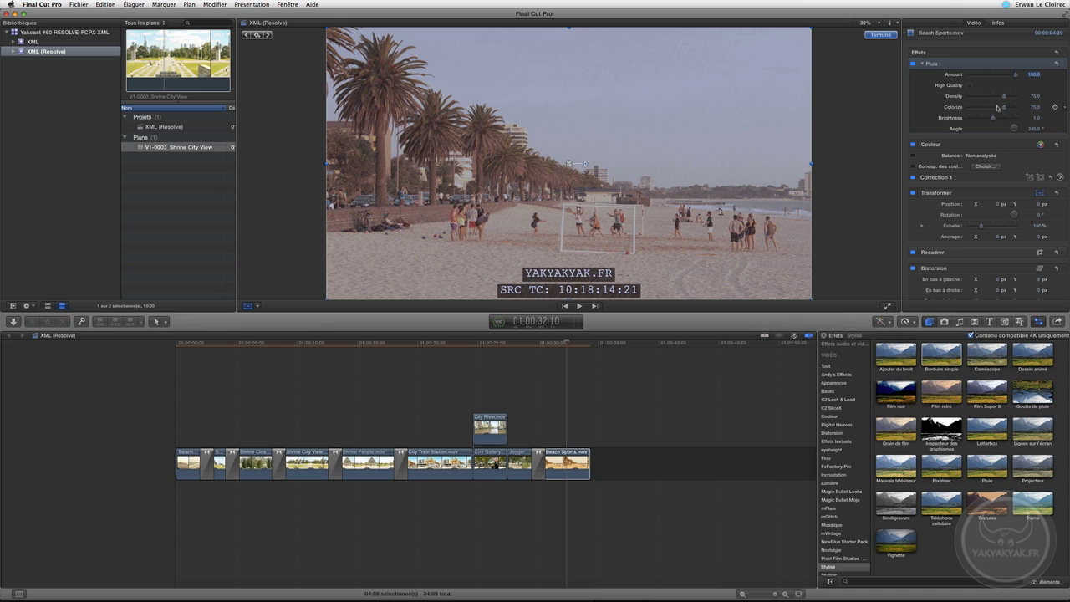
drag(567, 345, 176, 408)
Export the project to the Render HD folder as an XML file named "XML Montage+effets (Resolve)"
click(79, 4)
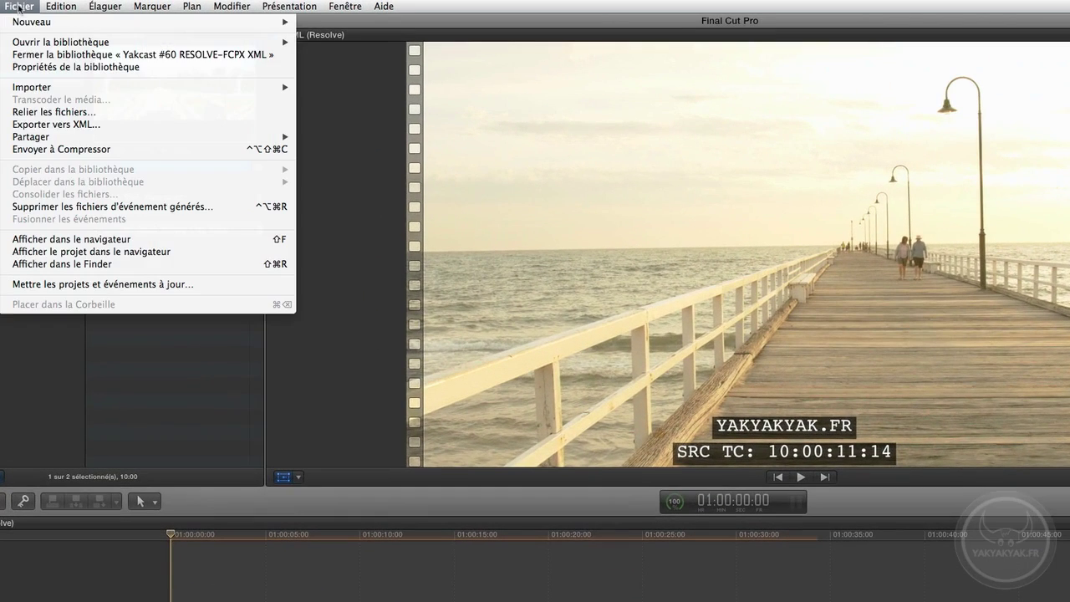
click(39, 129)
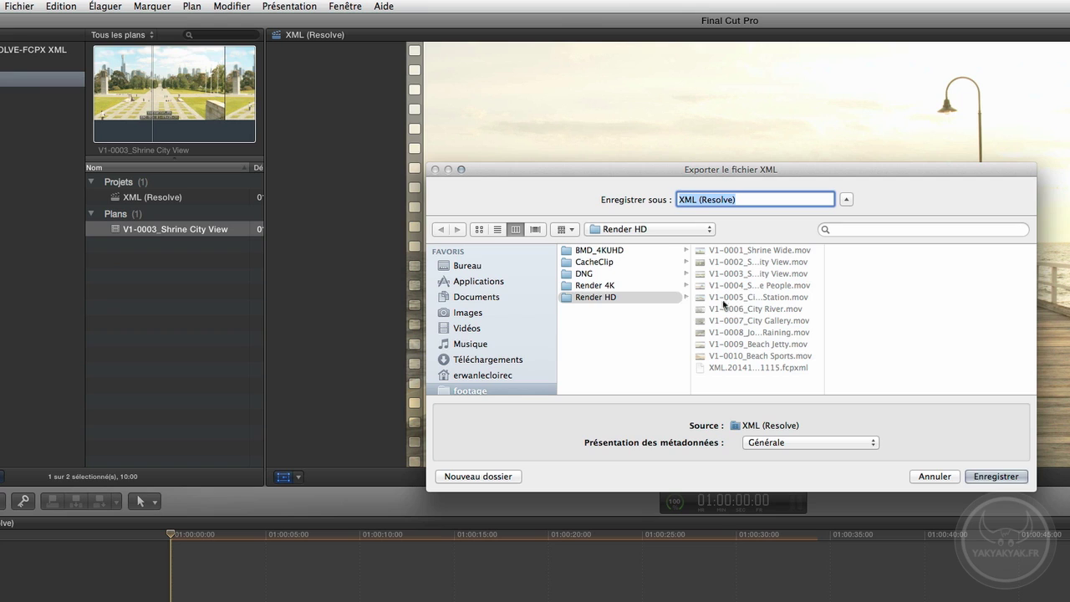
click(699, 200)
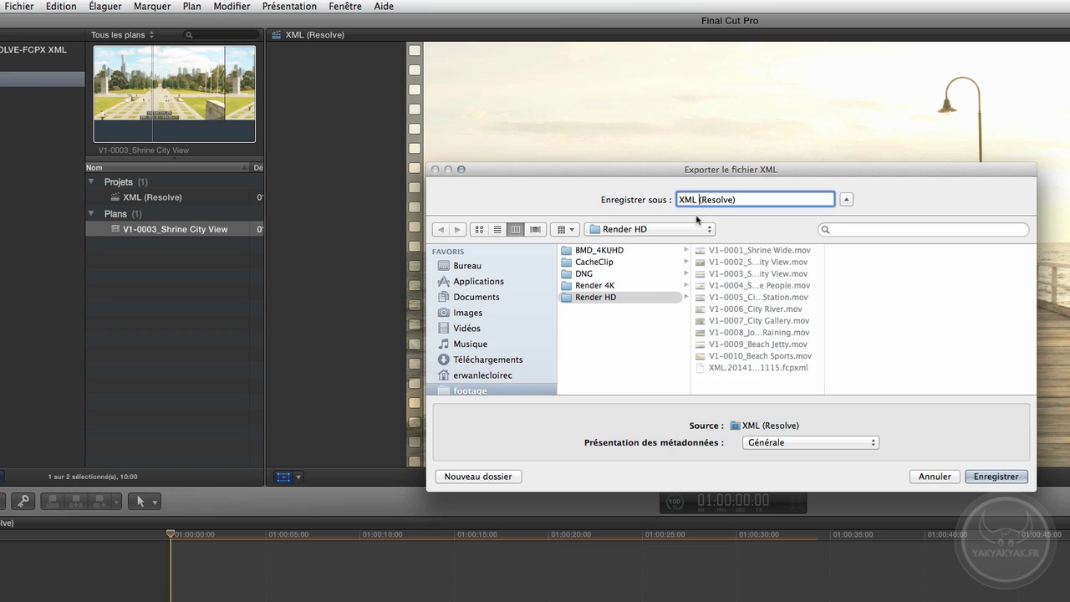
text(Moti)
key(BackSpace)
key(BackSpace)
text(ntage+effets)
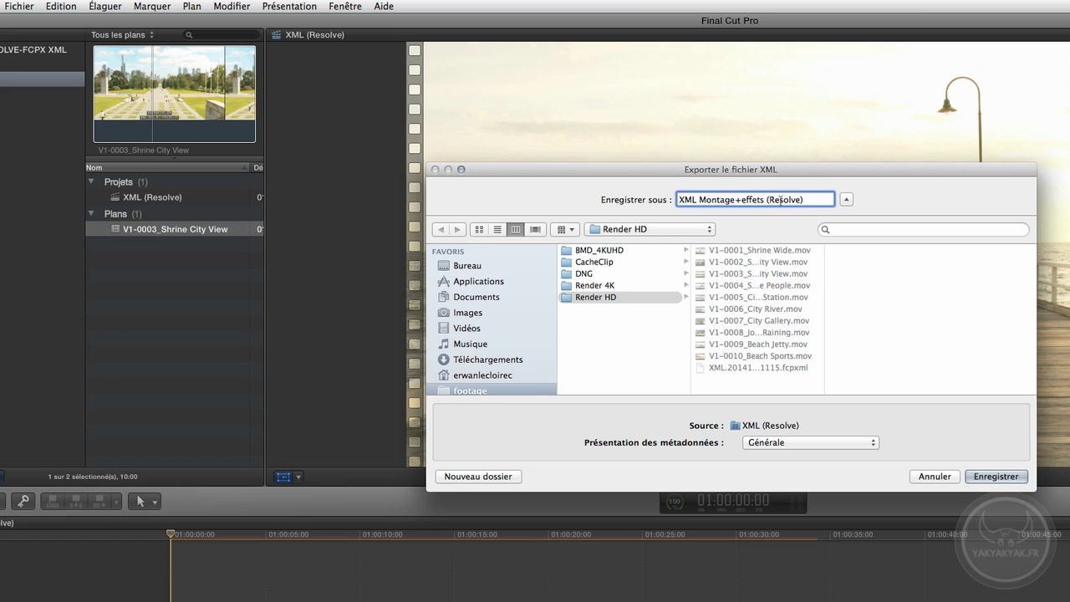
click(997, 477)
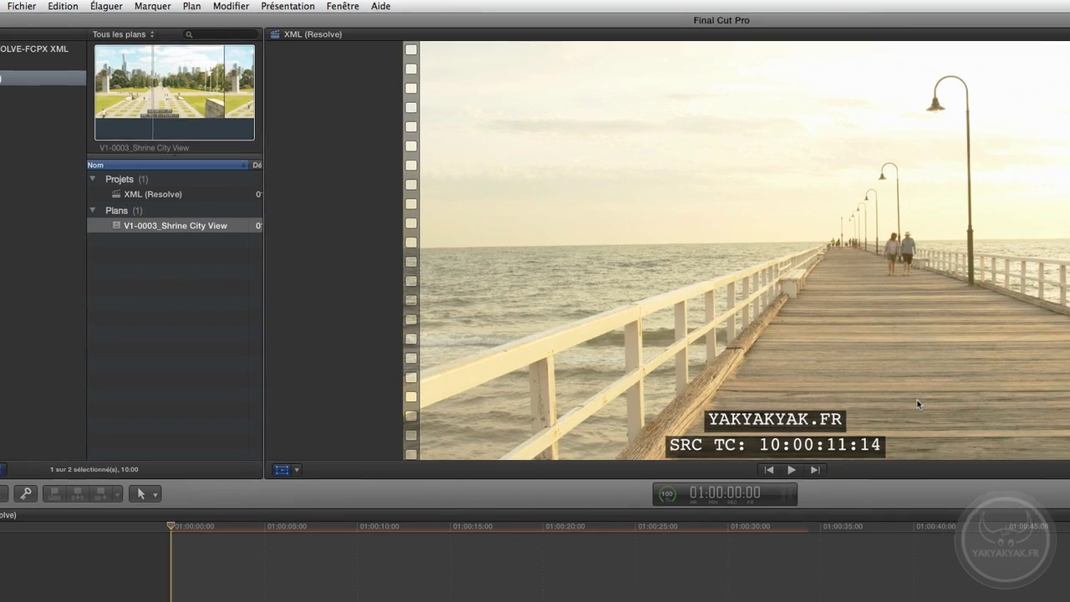
Switch to DaVinci Resolve and show the 4K UHD project's timelines on the Edit page
key(super+Tab)
key(super+Tab)
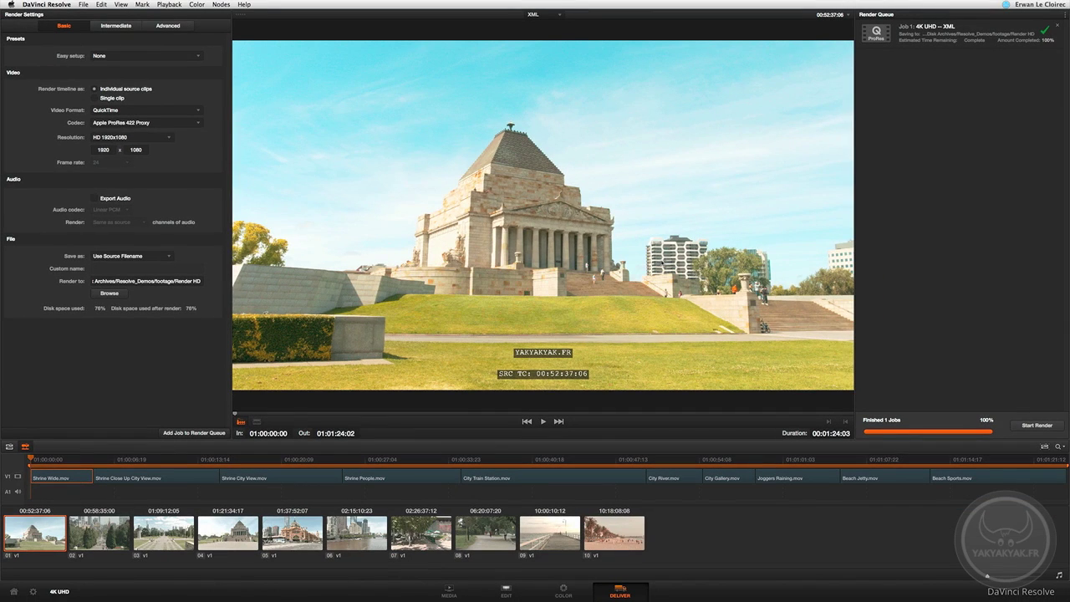
click(507, 594)
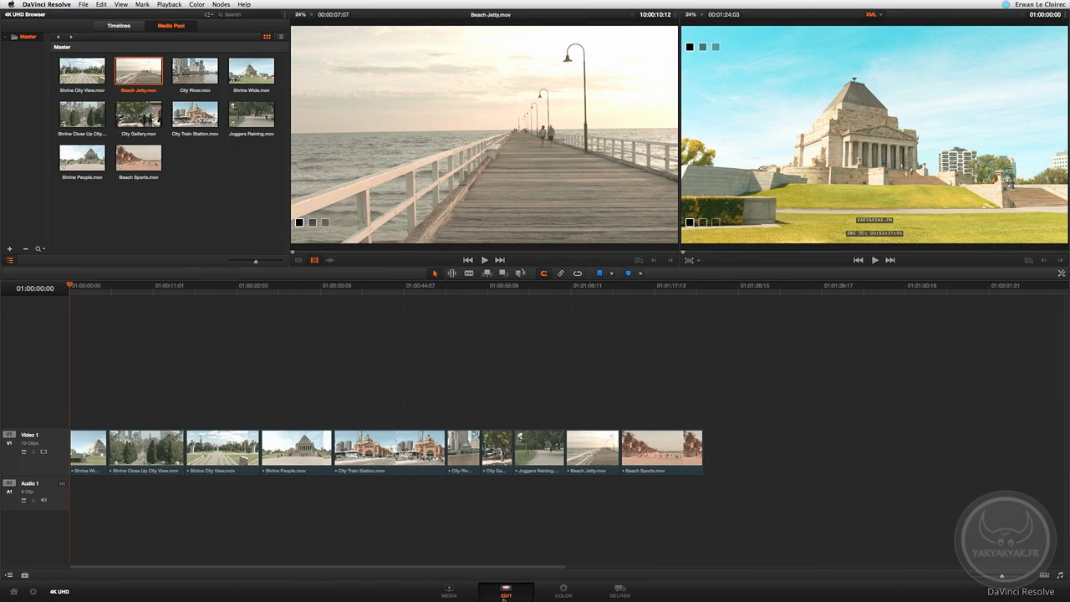
click(127, 27)
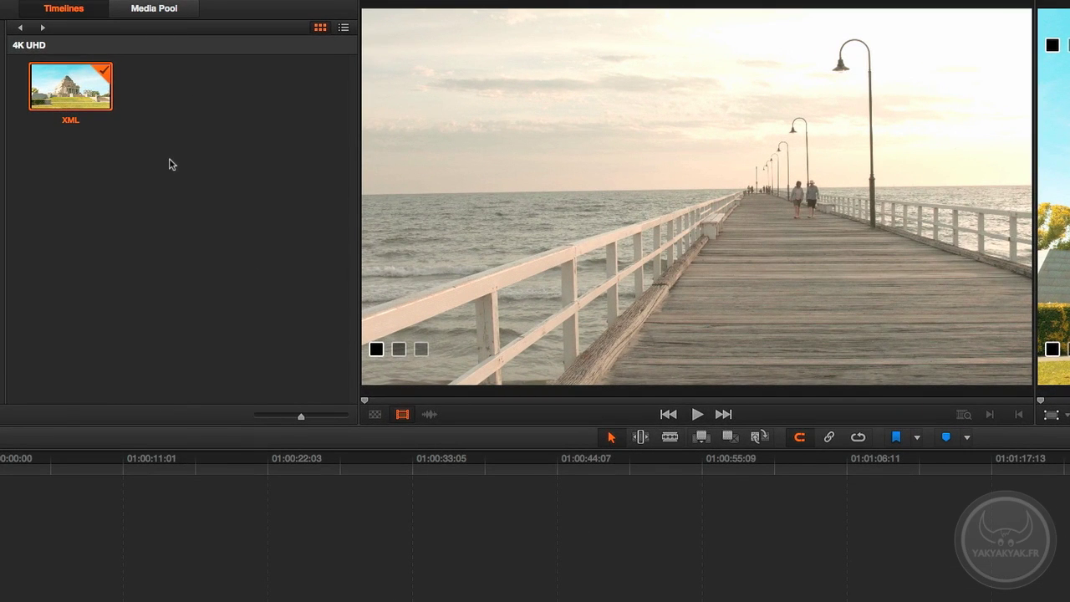
Start a timeline import from the "XML Montage+effets (Resolve).fcpxml" file in the footage folder's Render HD subfolder
right_click(158, 159)
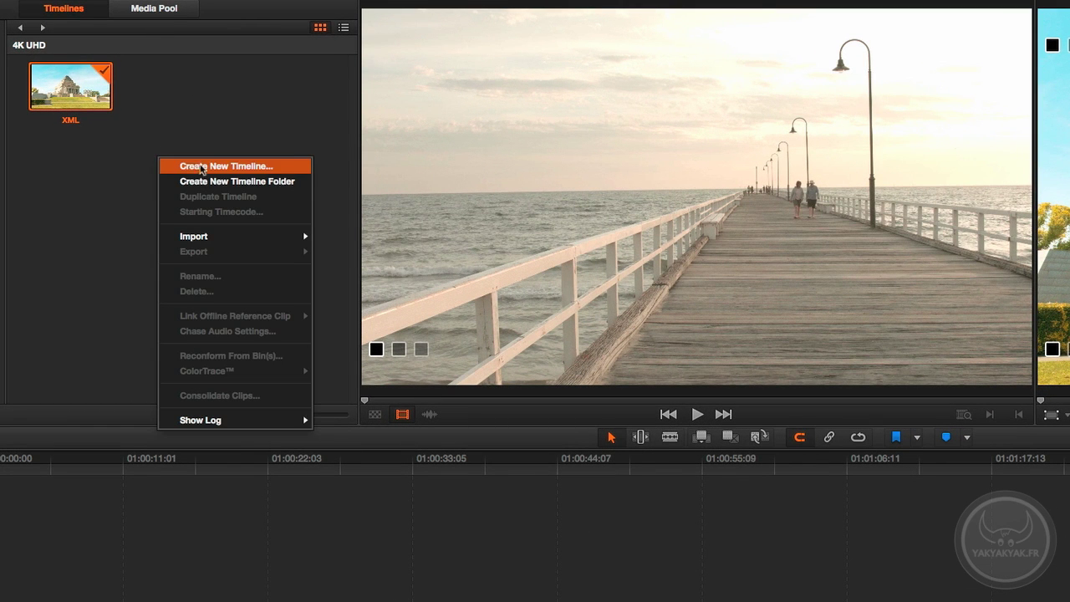
mouse_move(221, 237)
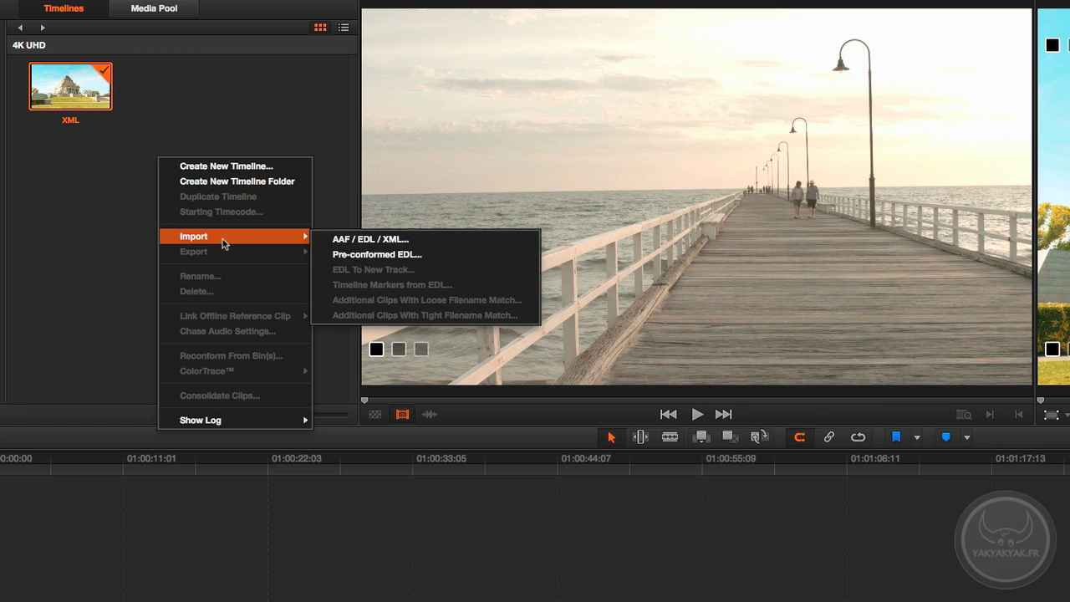
click(392, 243)
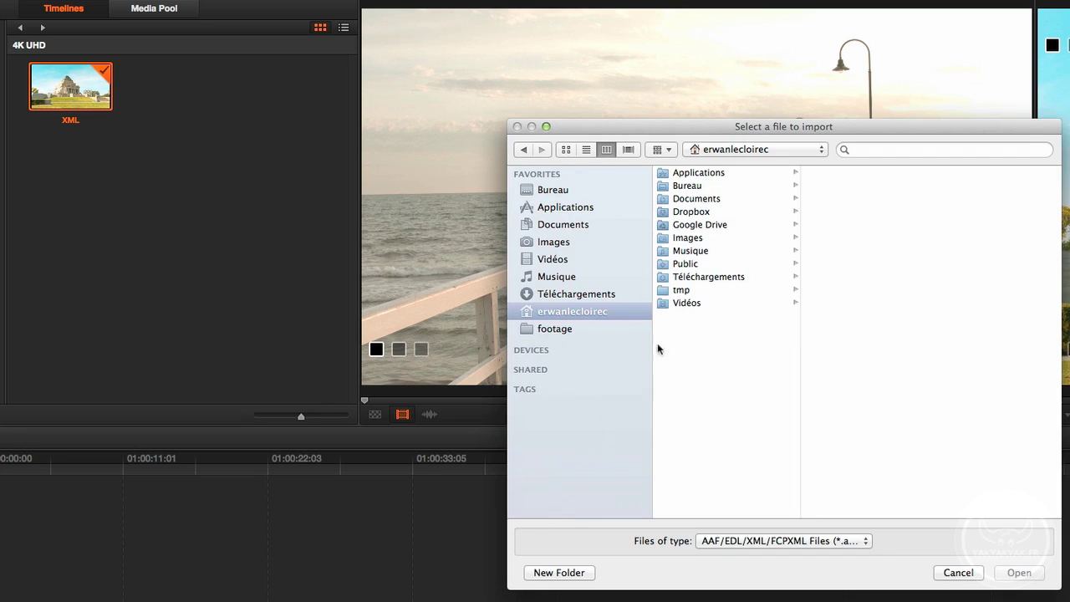
click(548, 330)
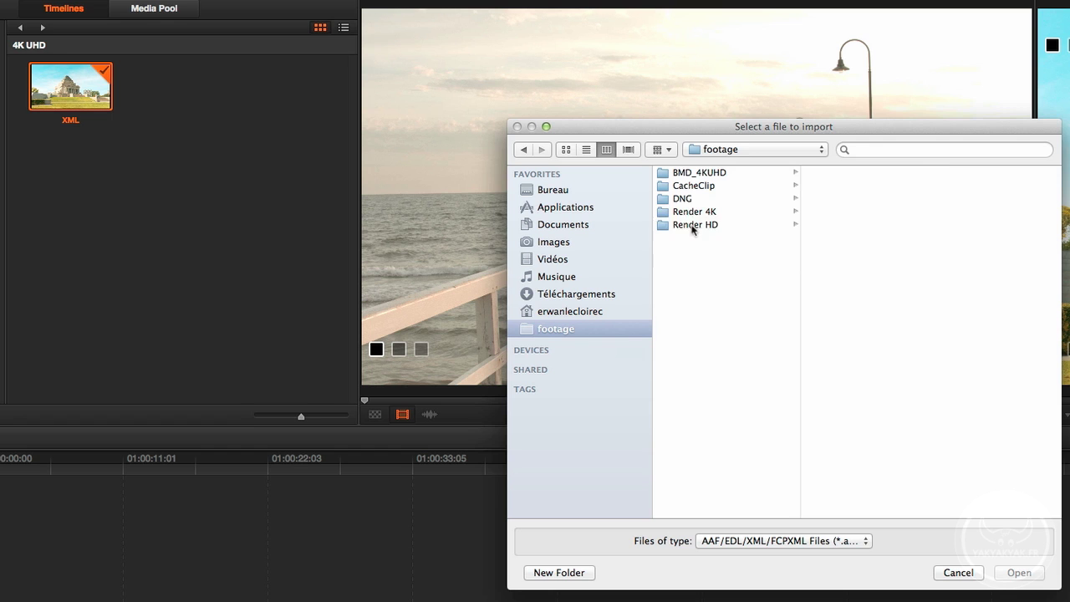
click(693, 226)
click(863, 304)
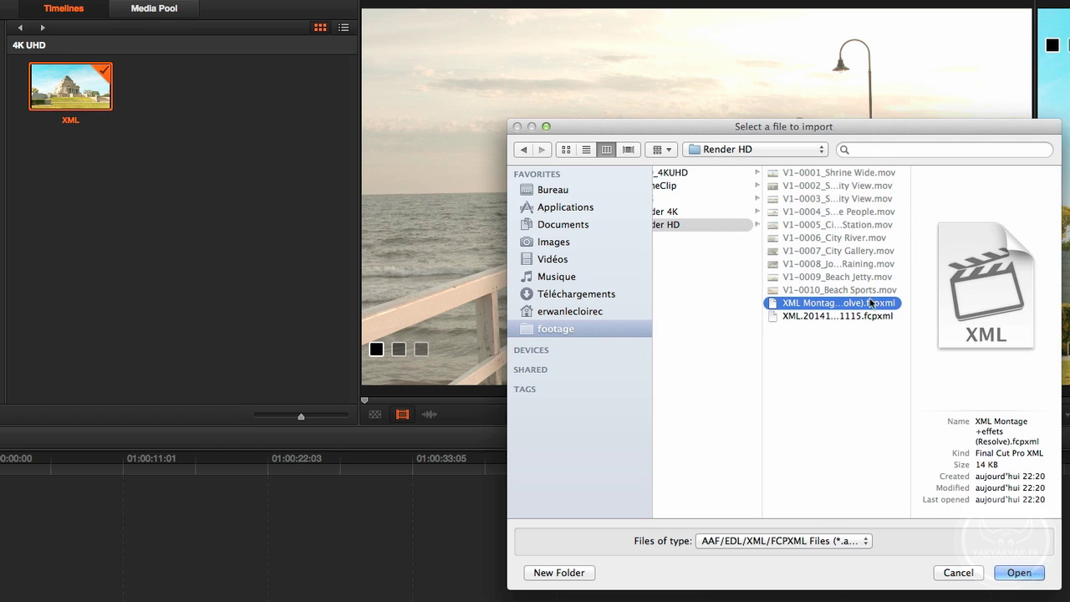
click(1019, 573)
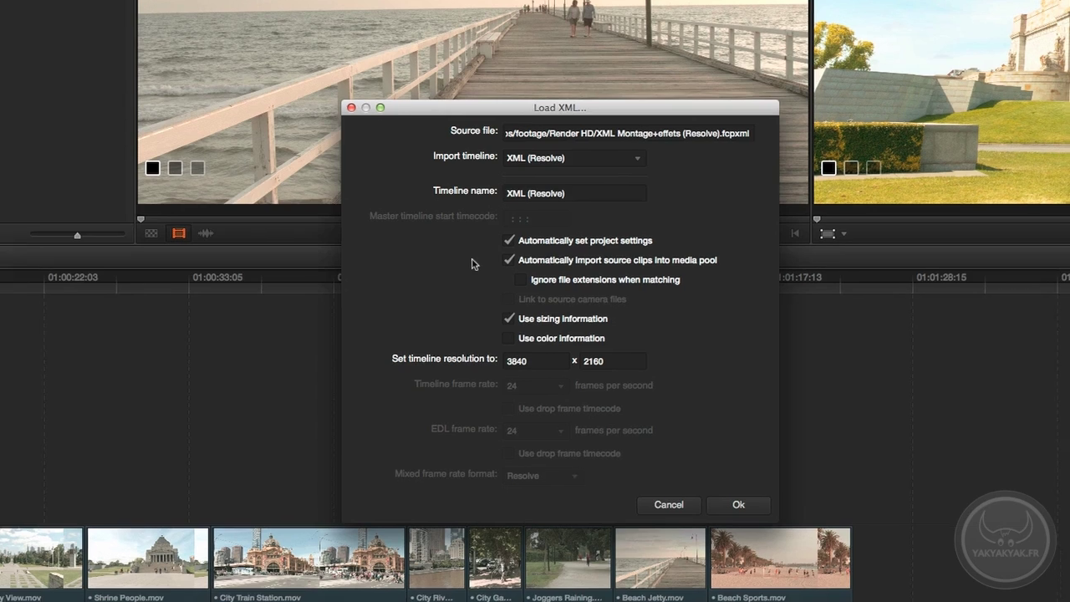
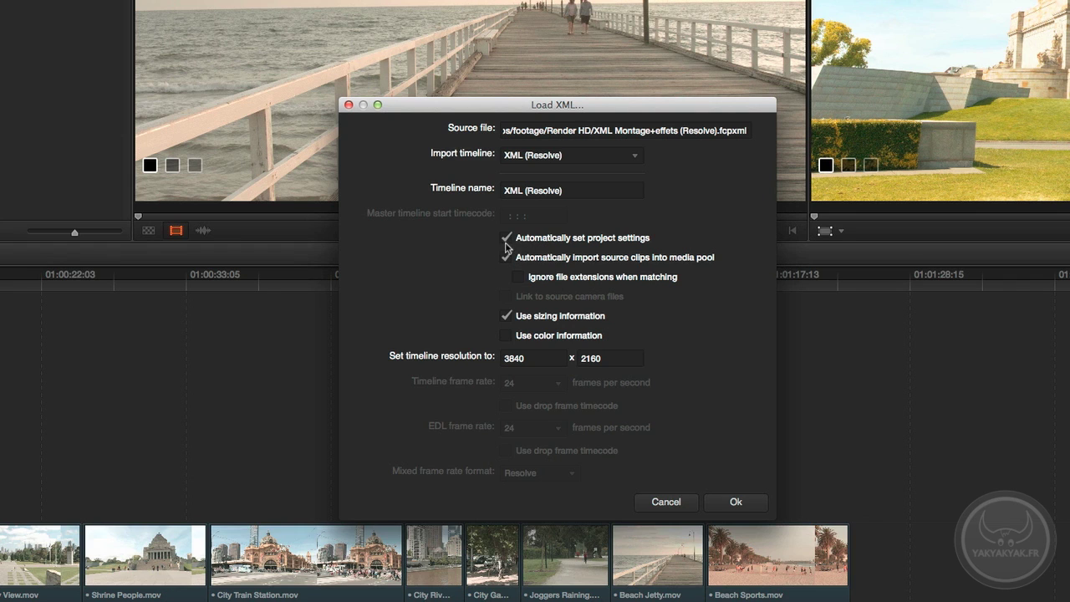
Load the XML without automatic project settings or source clip import, using both sizing and color information
click(505, 240)
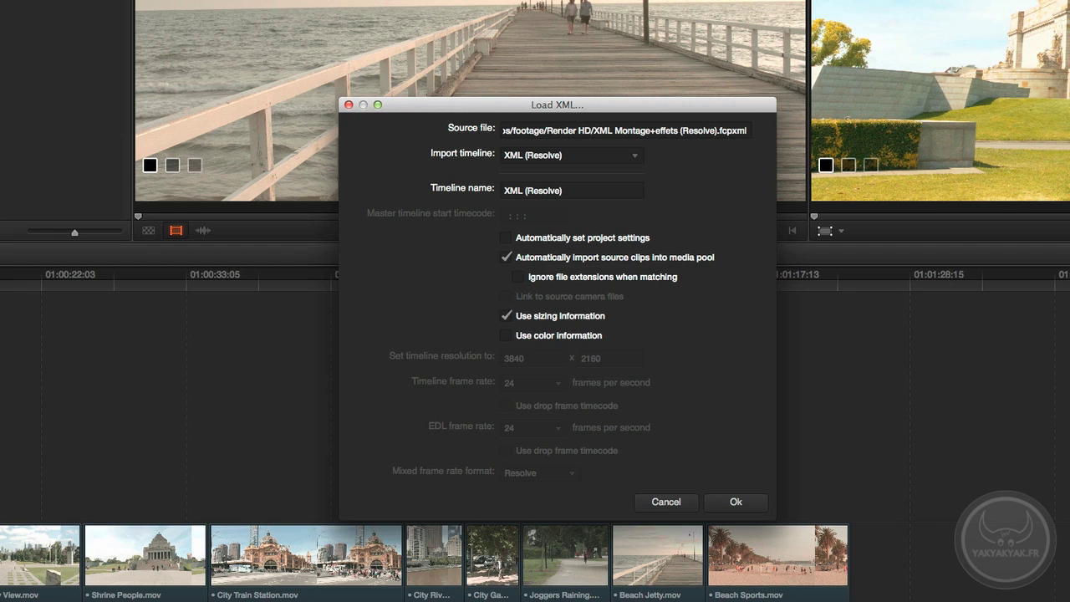
click(506, 261)
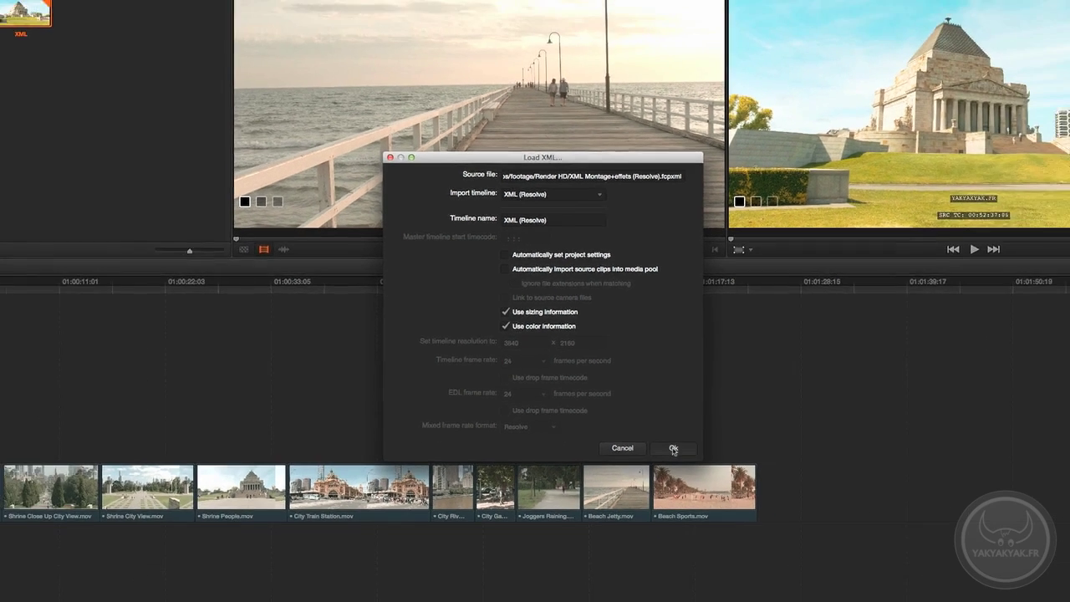
click(713, 502)
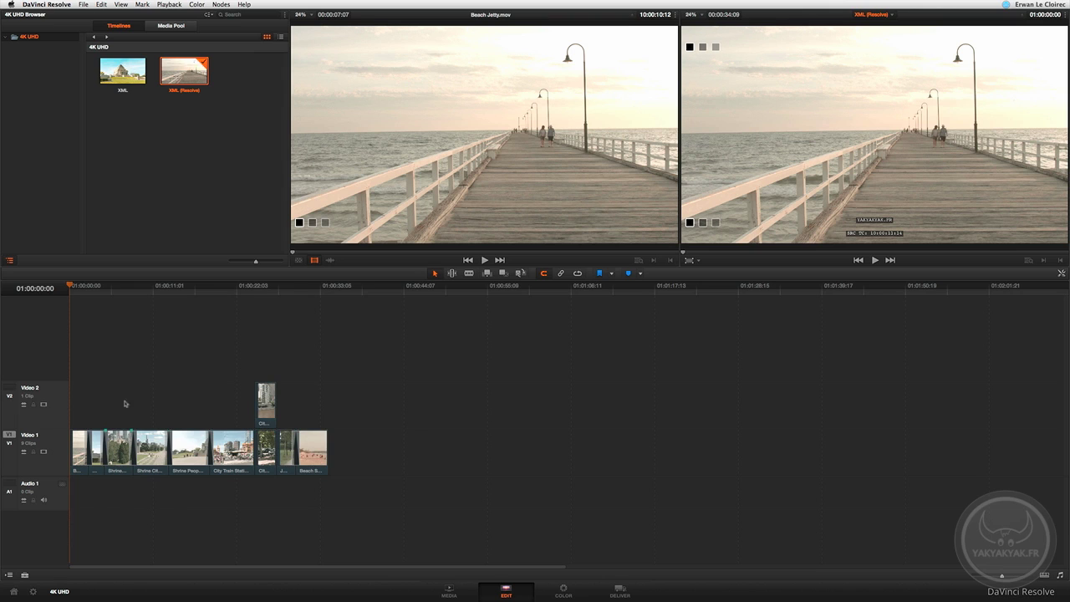
Turn off the Source Timecode and Custom Text1 burn-ins for the project
key(shift+z)
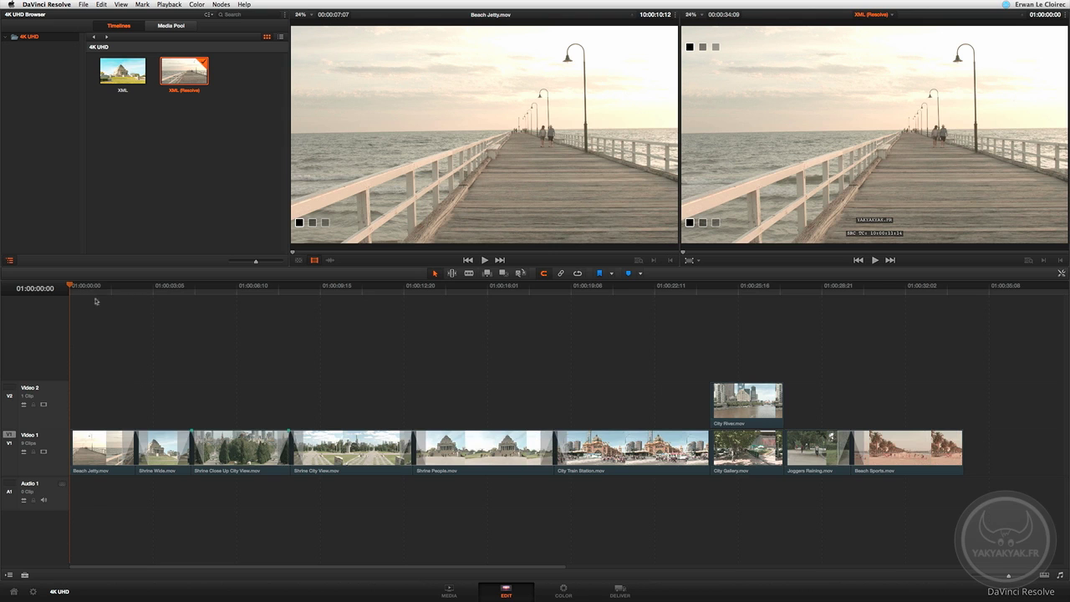
drag(83, 289, 541, 389)
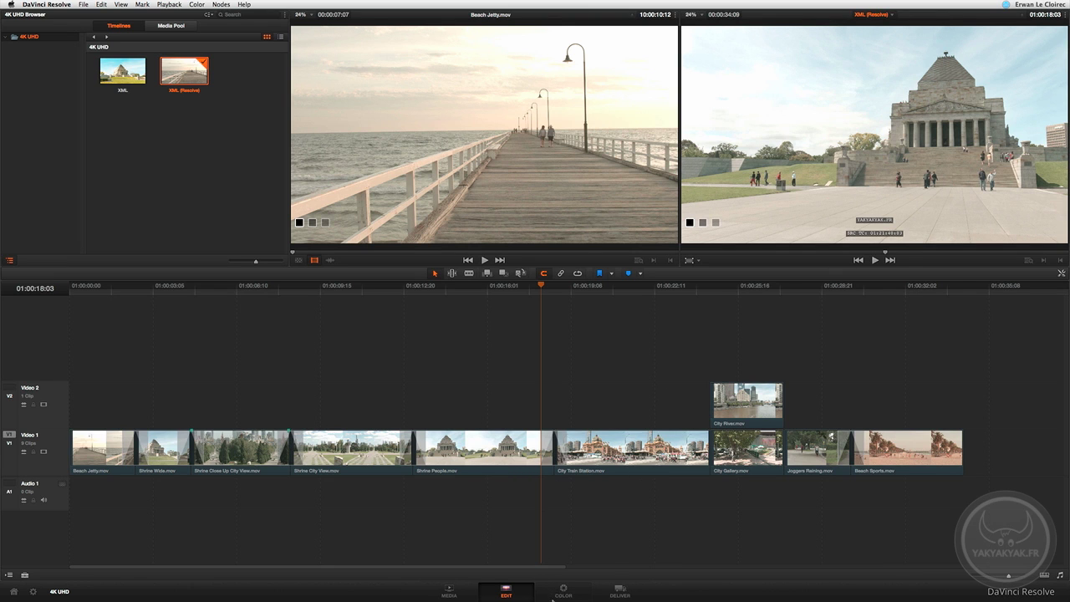
click(562, 593)
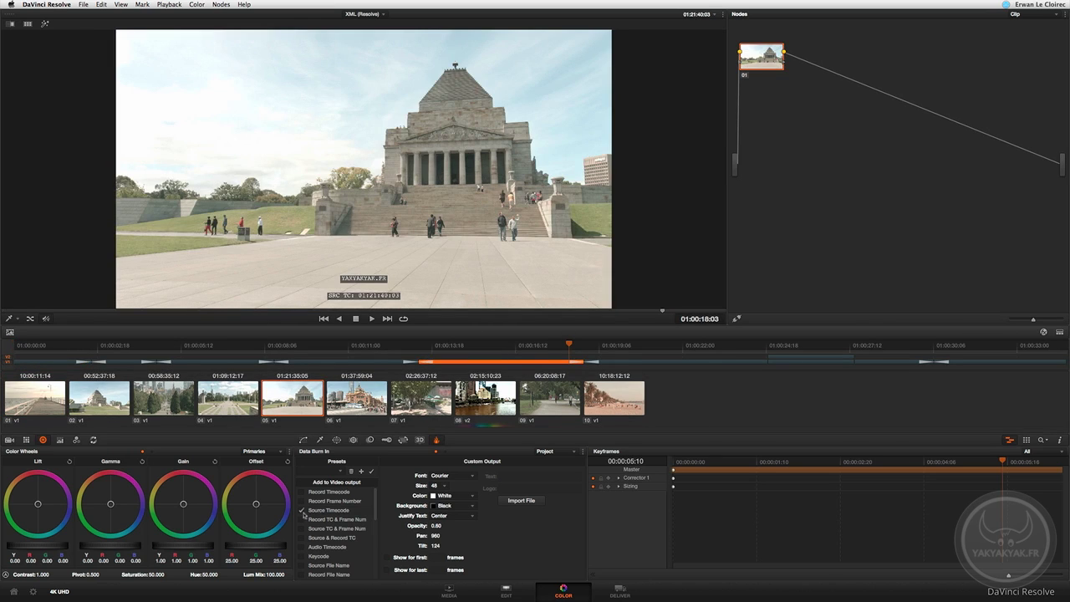
click(302, 511)
scroll(376, 500, down, 4)
click(302, 515)
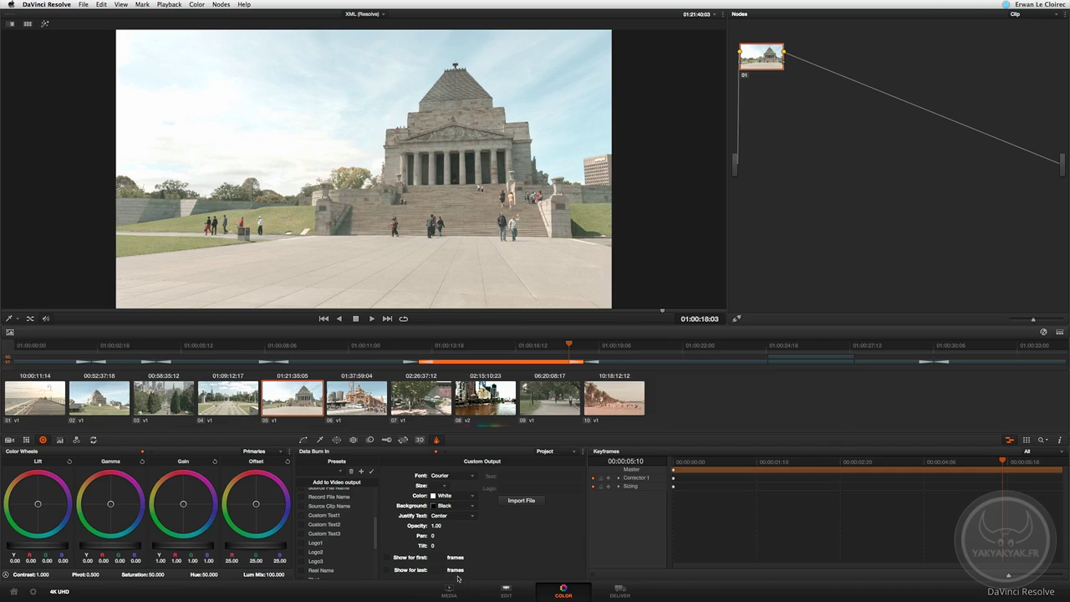
Review the imported timeline on the Edit page from Beach Jetty through the City River overlay to Beach Sports, and back to Shrine People
click(451, 596)
click(507, 595)
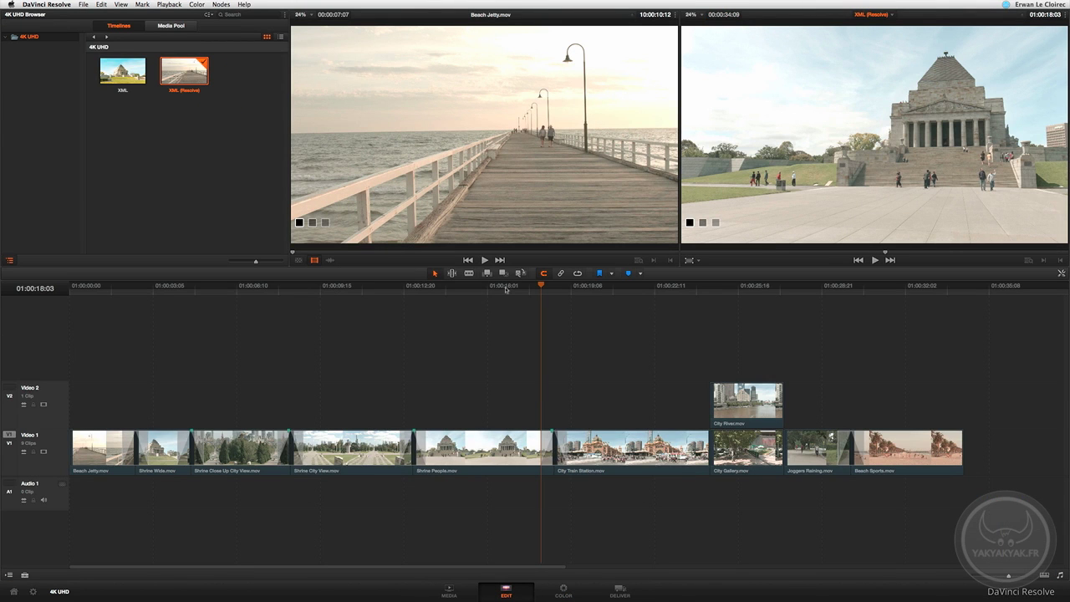
drag(532, 297, 117, 336)
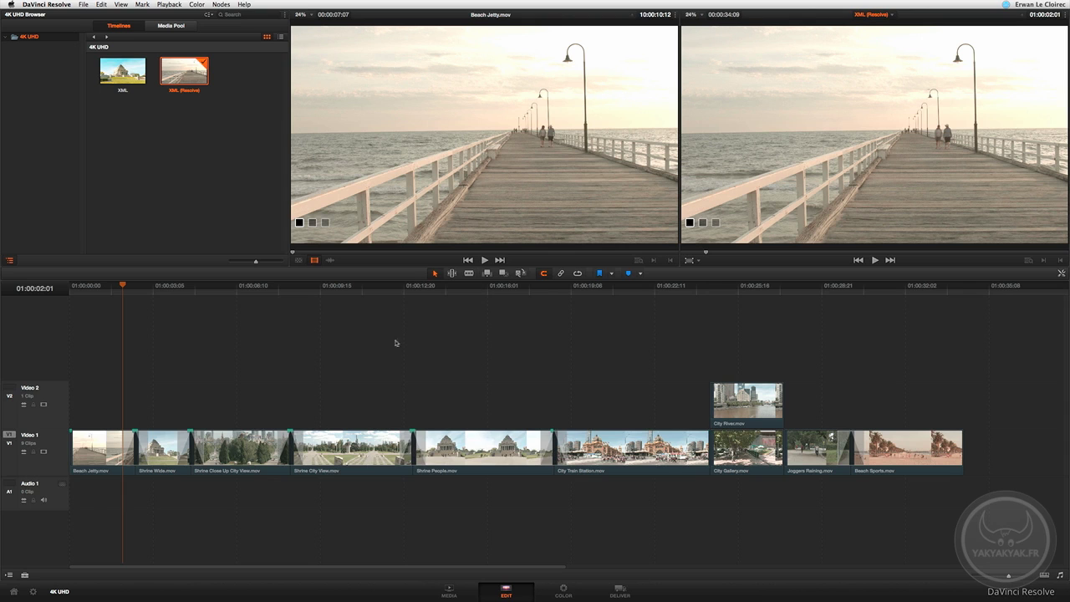
drag(134, 292, 753, 376)
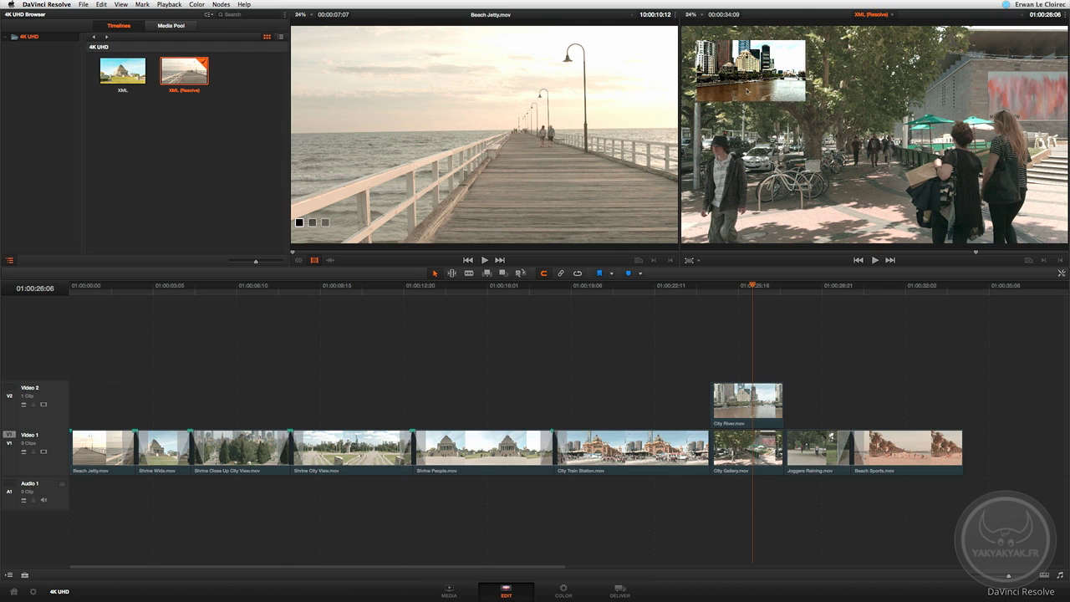
drag(753, 288, 920, 292)
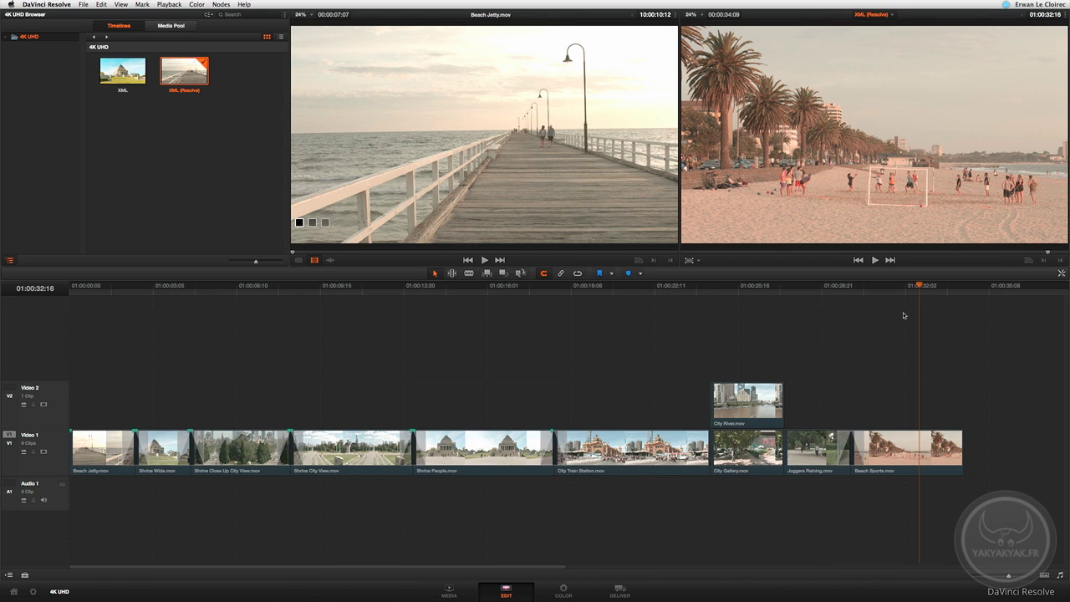
drag(914, 288, 426, 423)
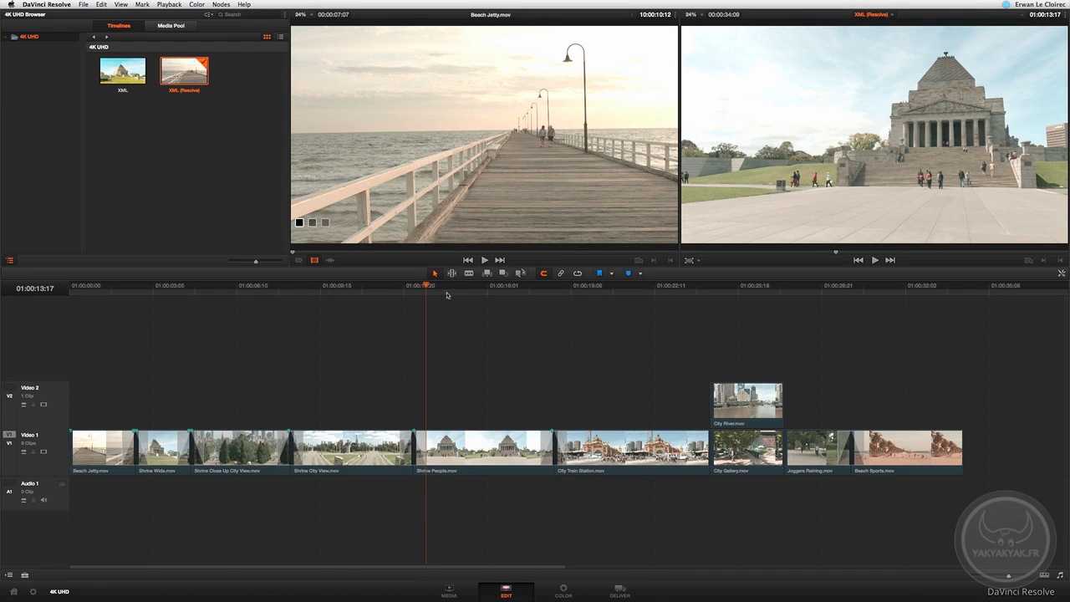
drag(439, 288, 471, 289)
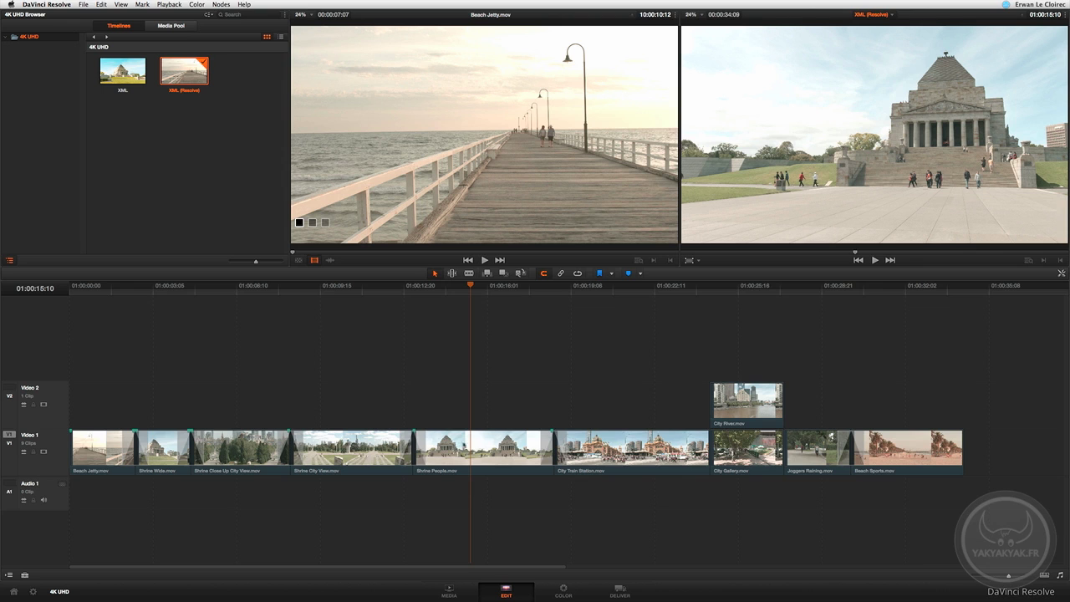
On the Color page, switch the node graph from clip to timeline level and add two serial nodes
click(561, 593)
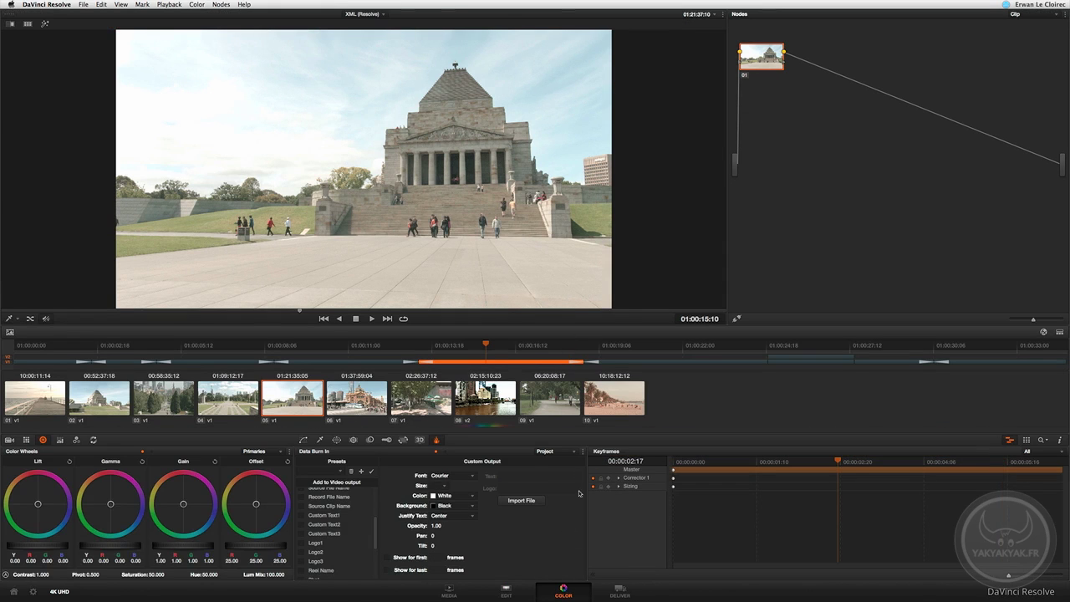
mouse_move(346, 348)
mouse_down()
mouse_move(113, 345)
mouse_move(453, 353)
mouse_move(93, 348)
mouse_move(366, 346)
mouse_up()
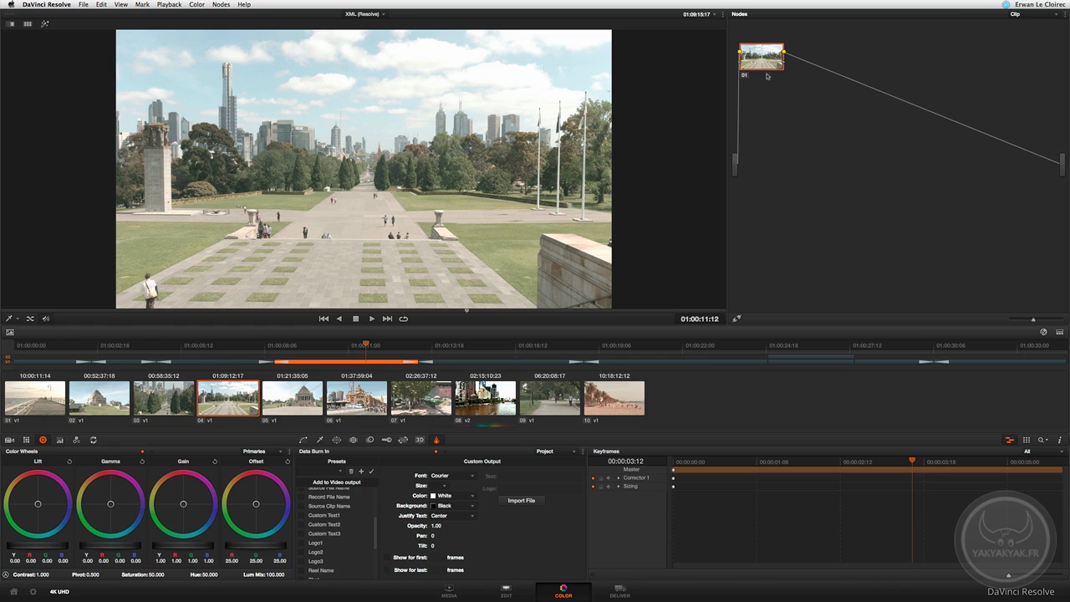
click(1022, 15)
click(1022, 31)
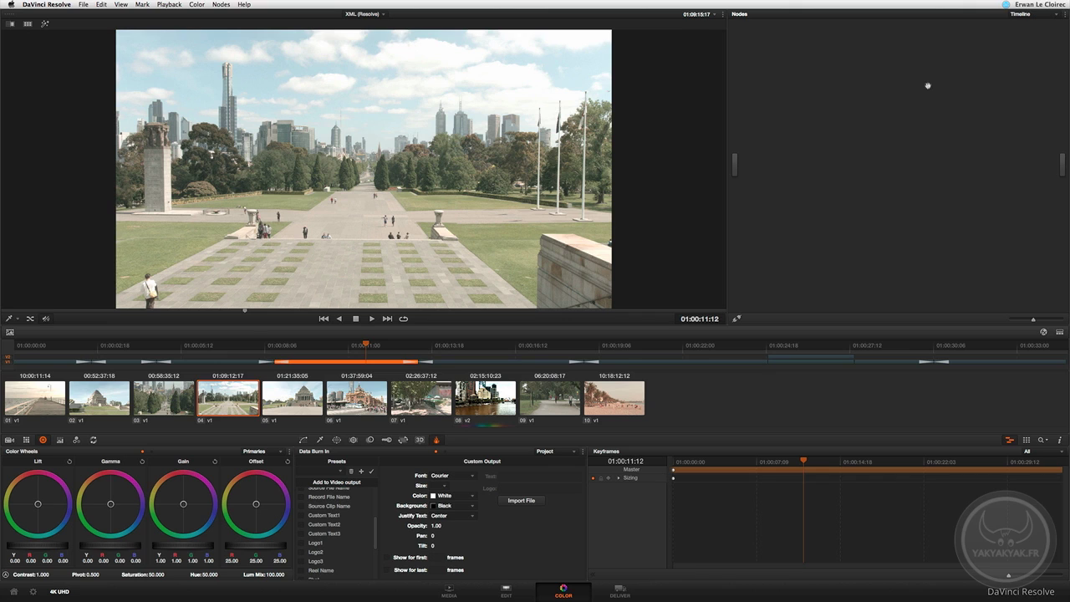
key(alt+s)
key(alt+s)
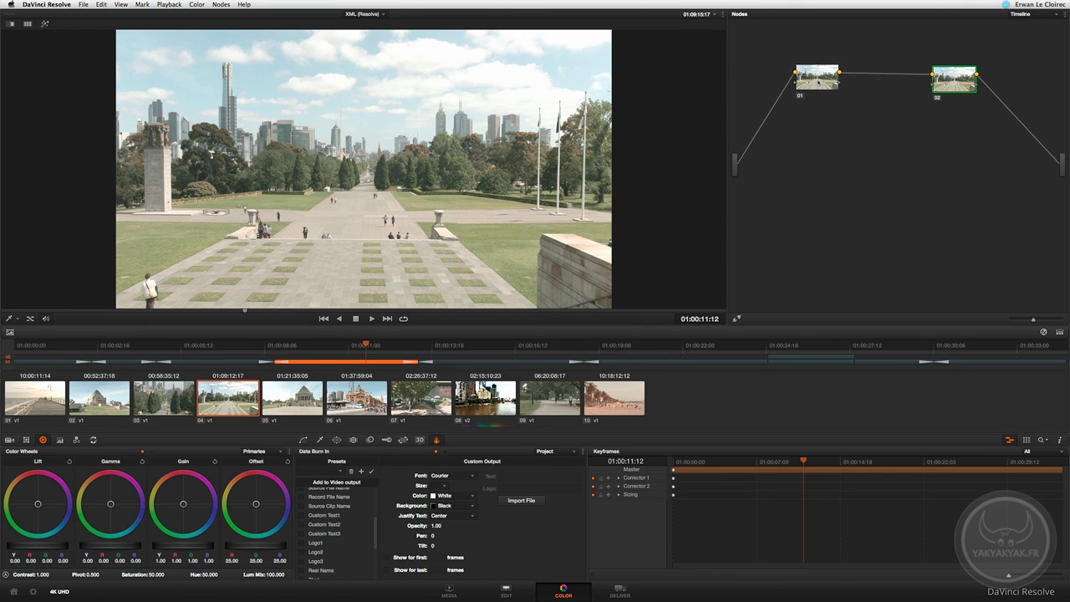
Apply the Blackmagic Production Camera 4K Film to Rec709 3D LUT to the first timeline node
click(818, 88)
drag(820, 82, 821, 81)
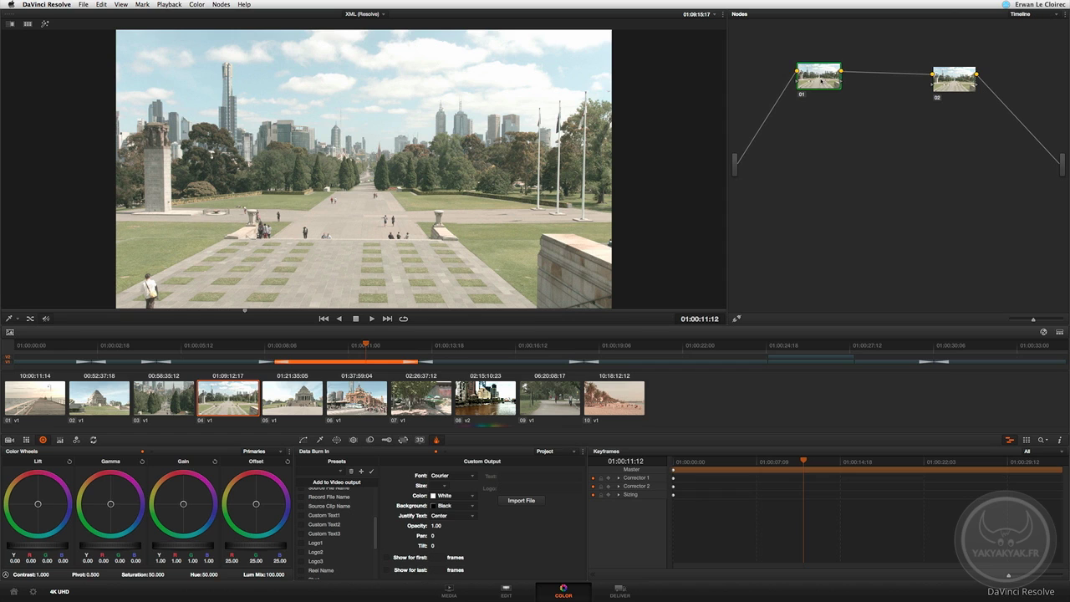
right_click(821, 81)
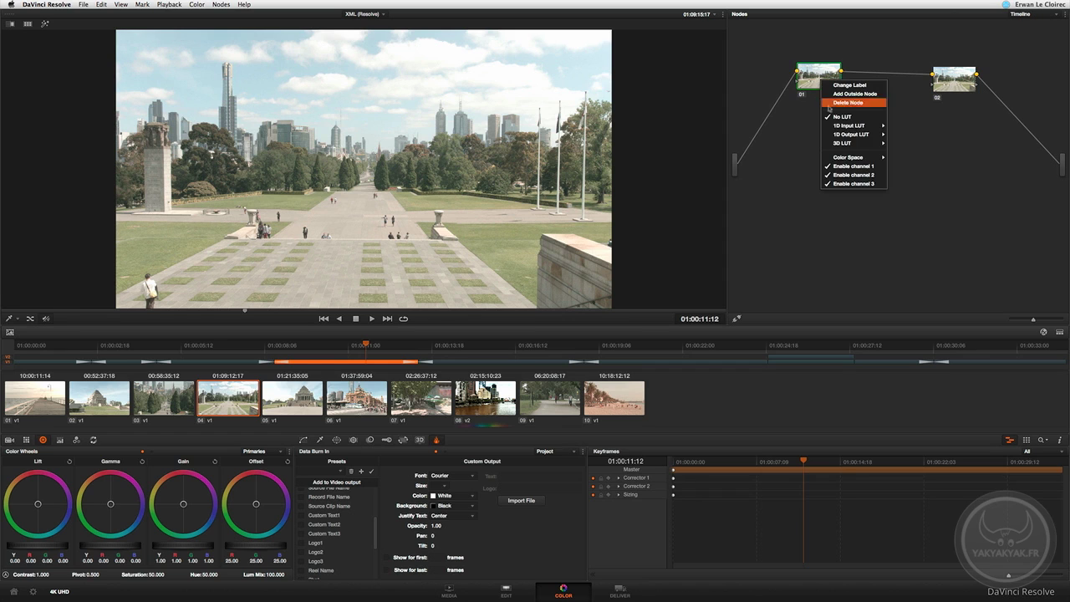
mouse_move(853, 143)
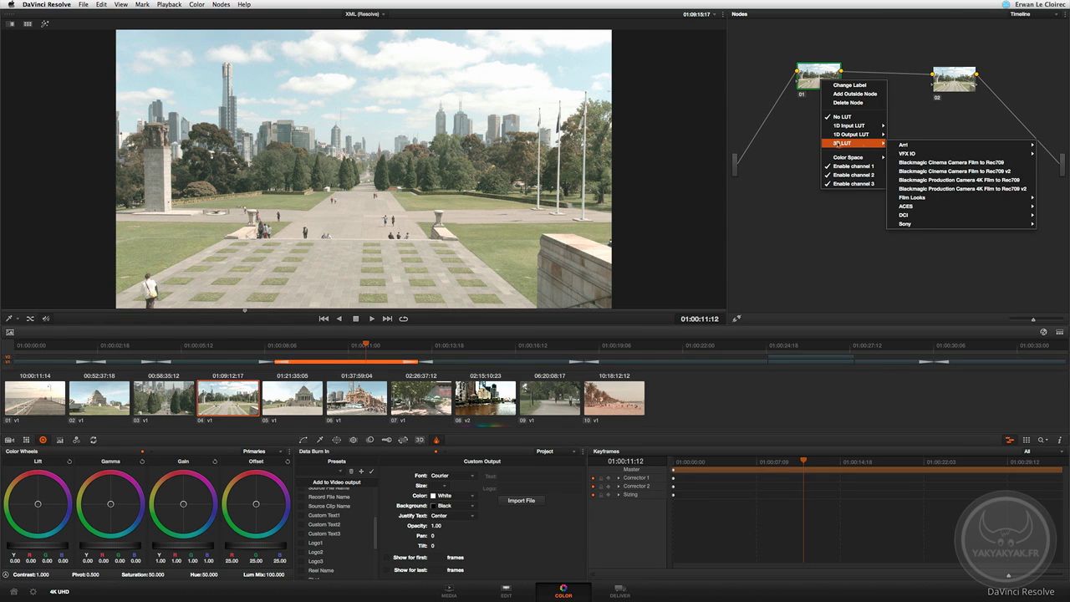
click(925, 180)
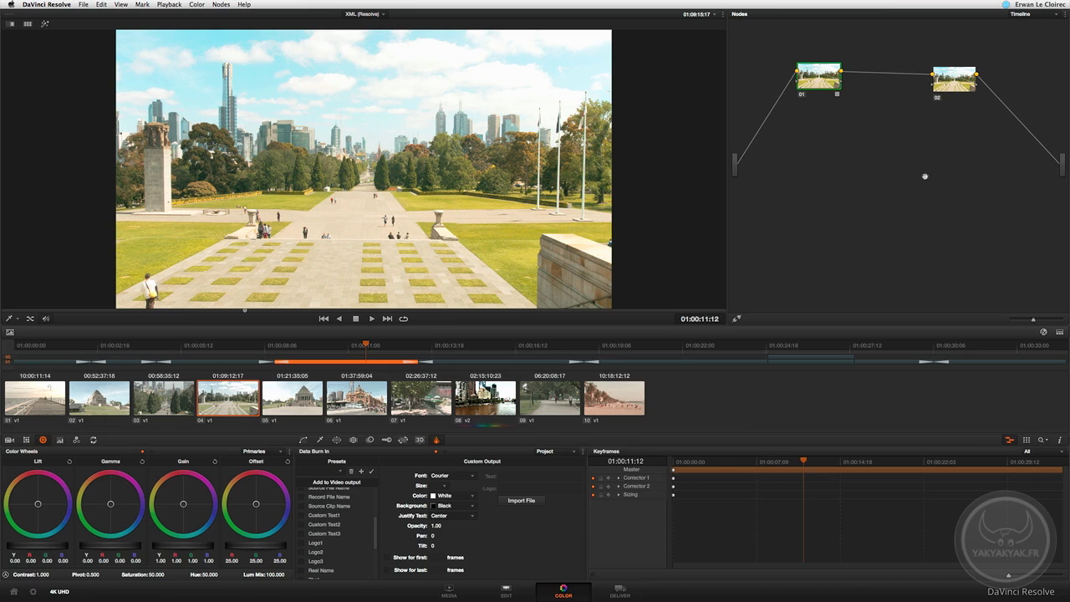
drag(819, 77, 811, 82)
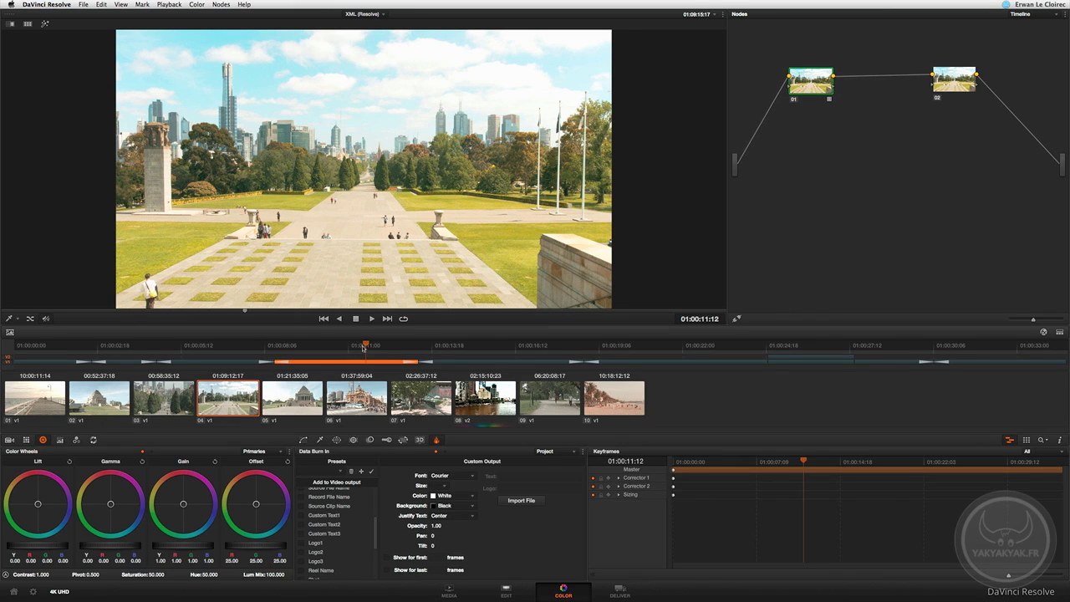
Check the LUT's look along the timeline from Shrine Wide to the transition between Shrine City View and Shrine People
drag(365, 346, 220, 346)
key(space)
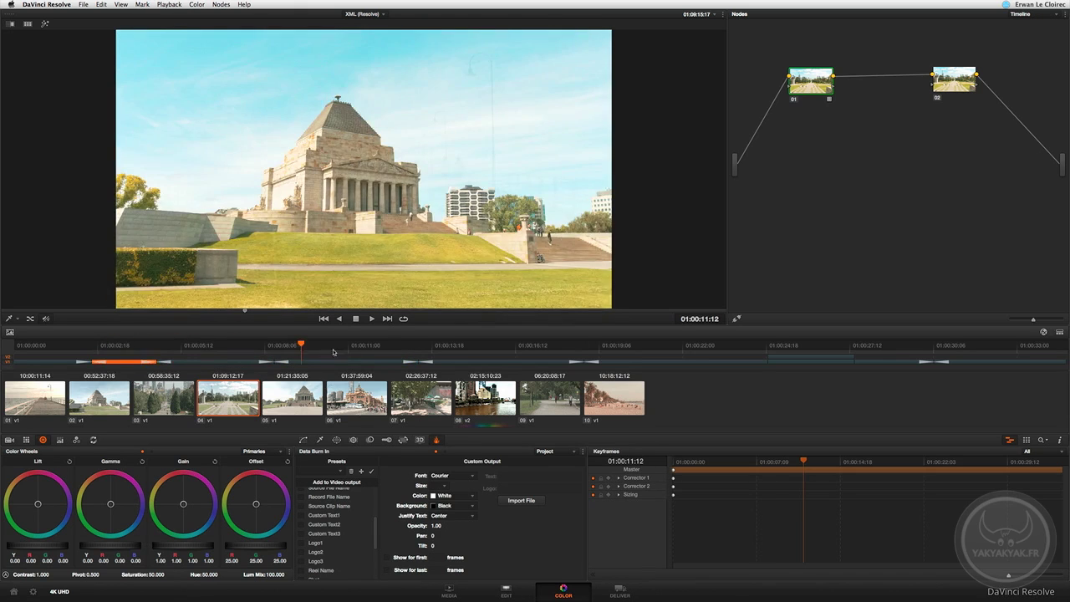
click(391, 351)
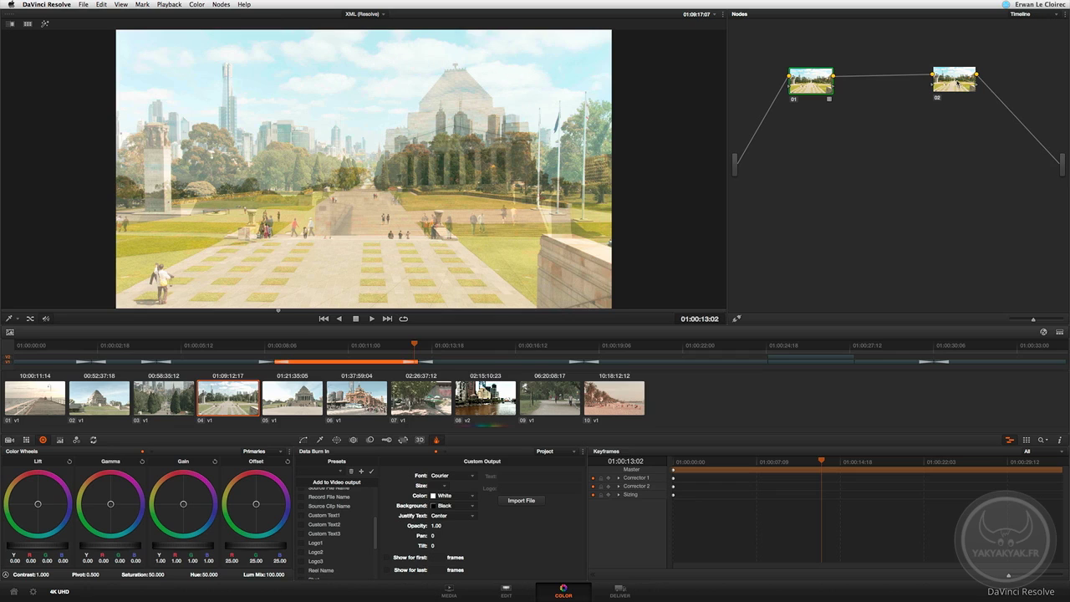
On the second timeline node, add an inverted circular window and lower the Offset to -14.00, using Shrine City View as reference
click(952, 84)
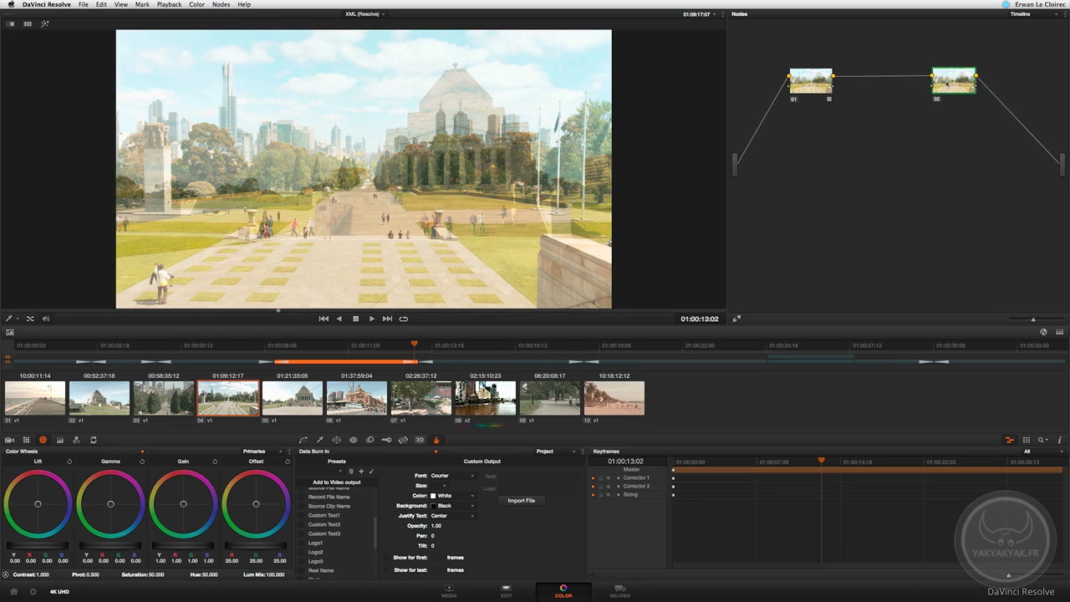
drag(953, 85, 952, 84)
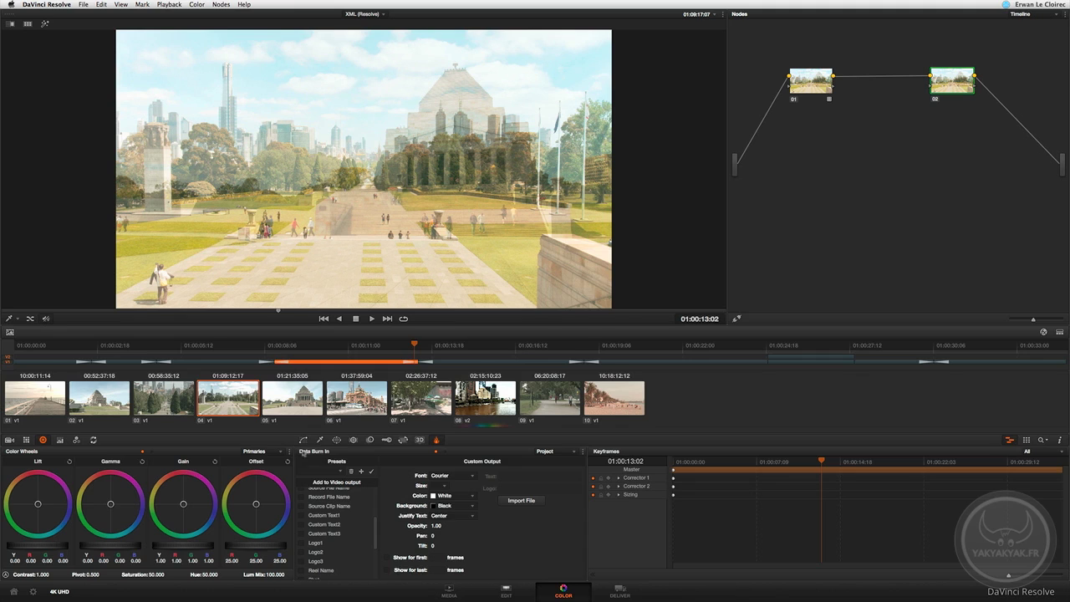
click(336, 440)
click(304, 492)
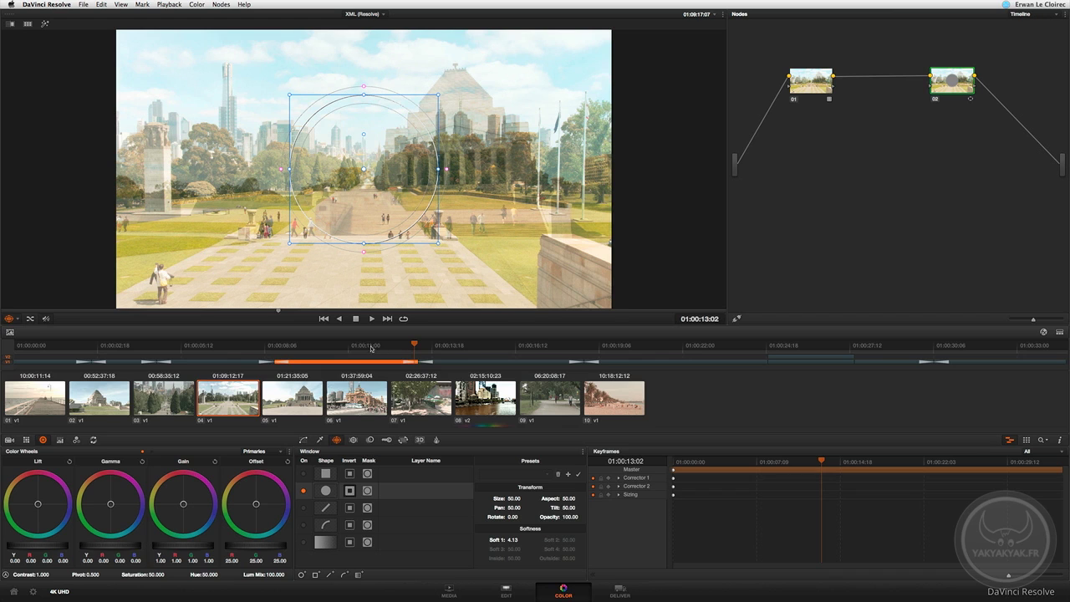
click(352, 346)
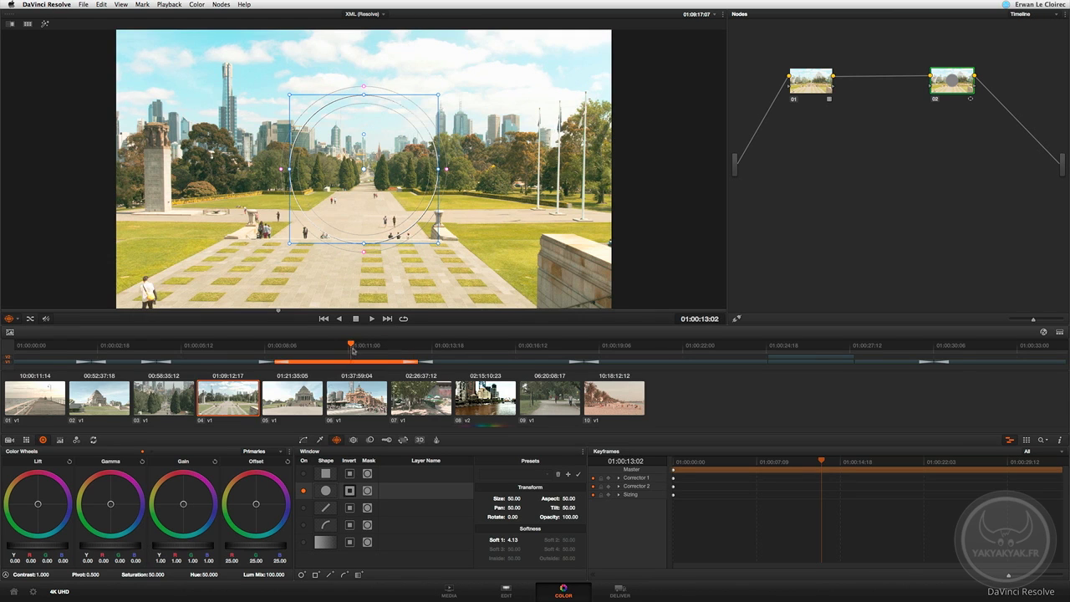
drag(353, 352, 355, 352)
drag(242, 546, 175, 548)
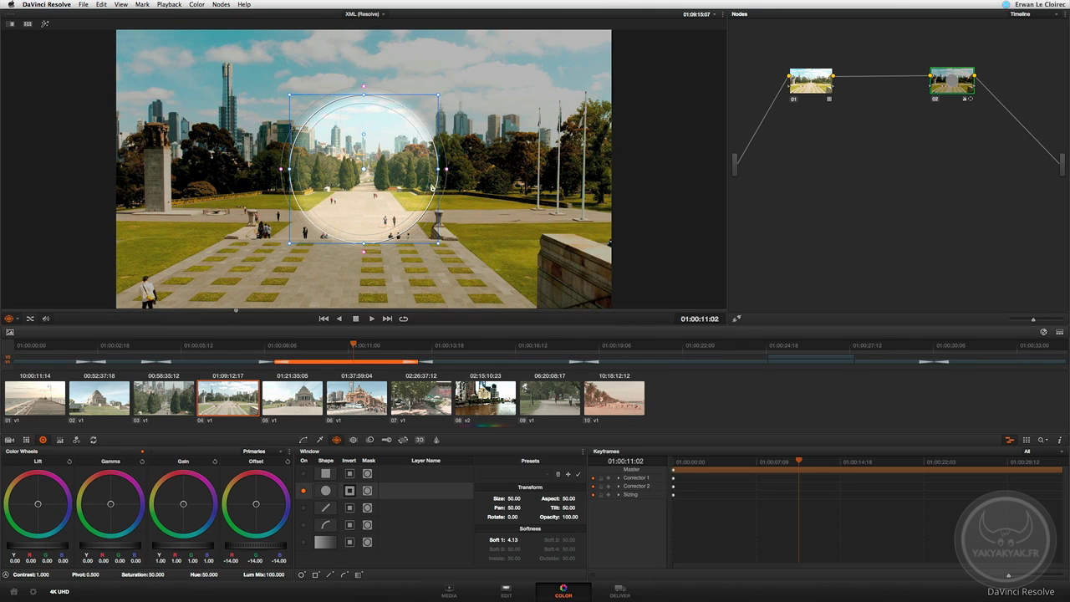
Stretch the circular window into a wide ellipse across most of the frame, with aspect 72.25 and softness 75.57
drag(456, 245, 480, 286)
drag(364, 53, 364, 102)
drag(478, 234, 738, 180)
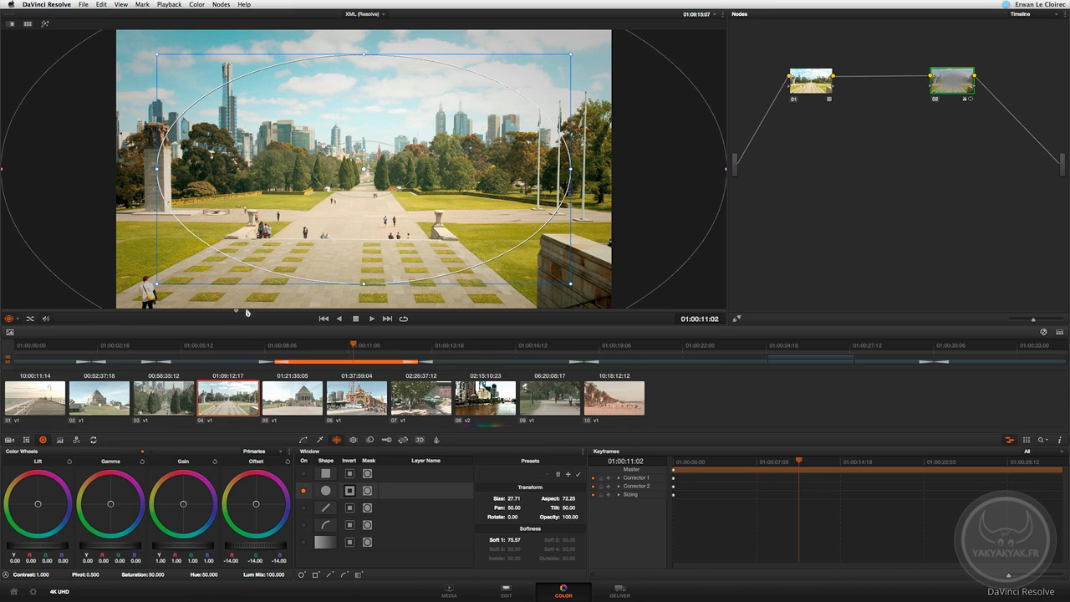
Check the vignette further along the timeline and compare the City River overlay with its grade bypassed and enabled
click(456, 349)
key(space)
key(Down)
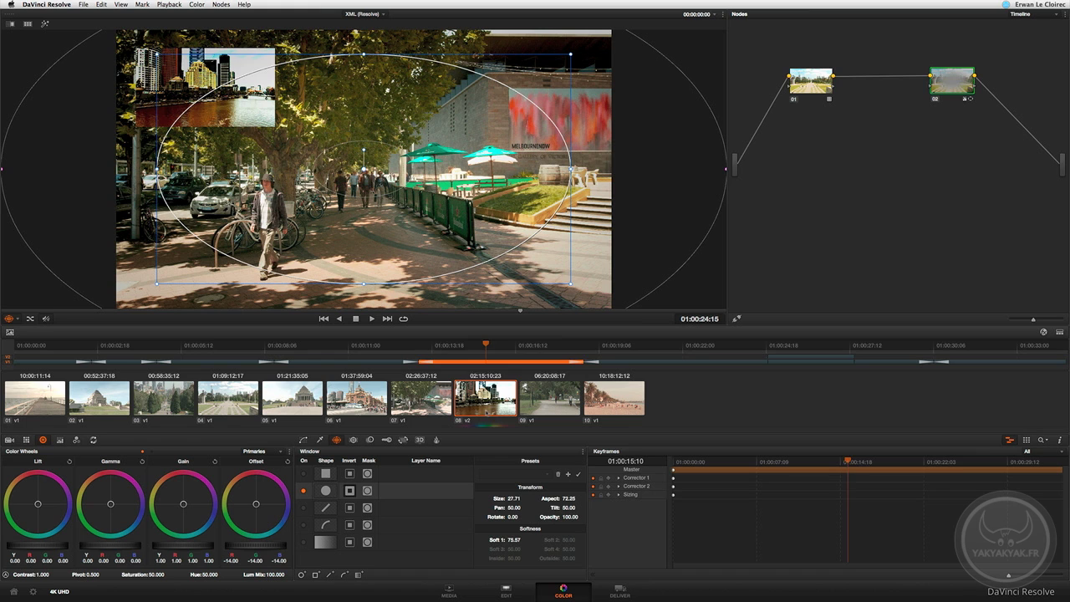
click(29, 317)
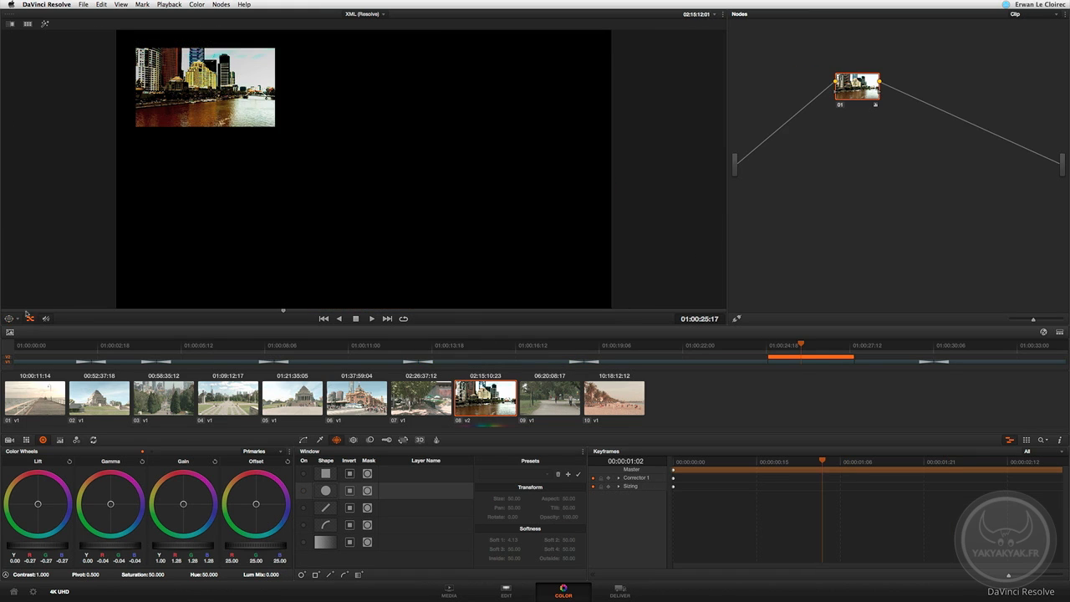
click(29, 319)
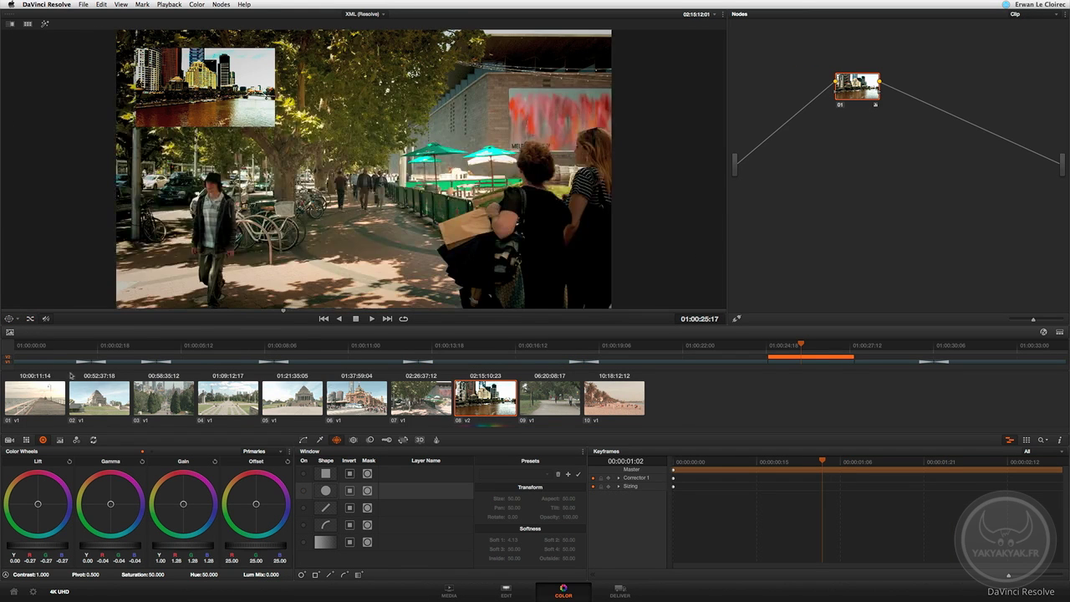
Reset the lift, gamma and gain corrections on the City River clip's node
click(60, 440)
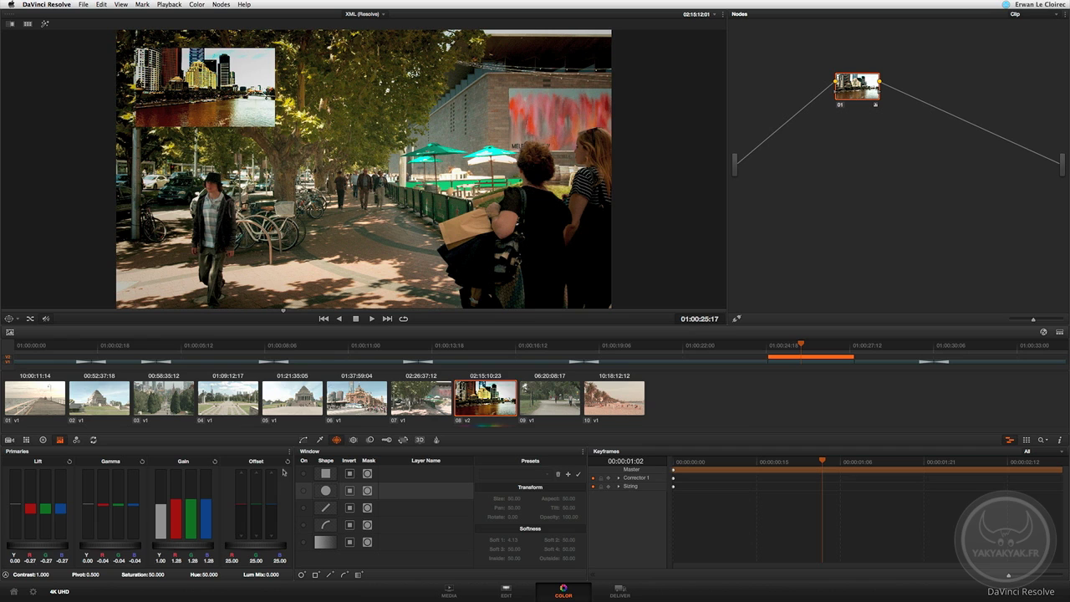
click(142, 461)
click(69, 461)
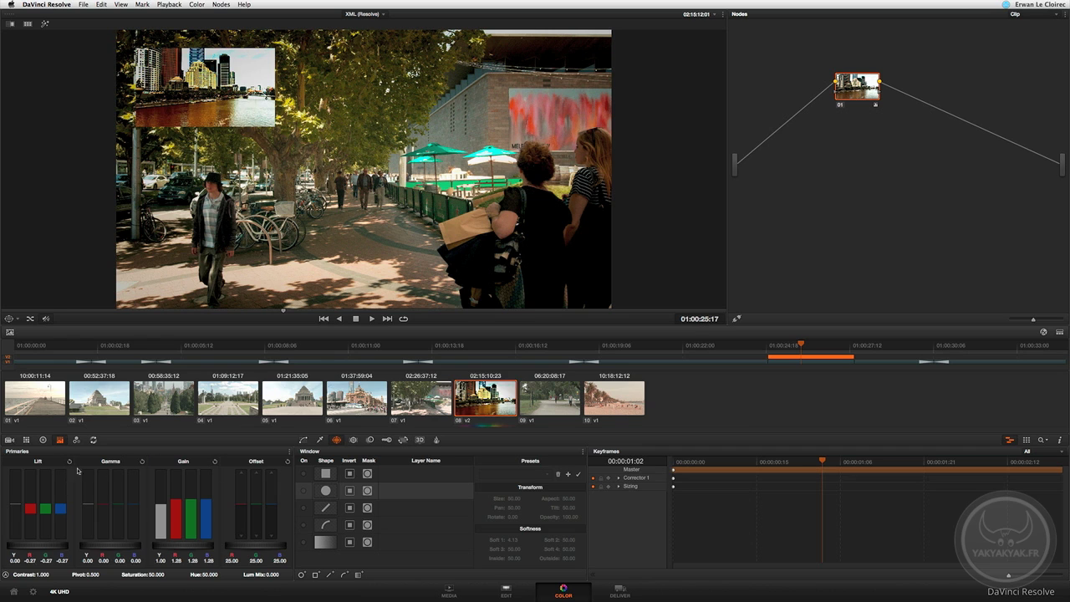
click(215, 461)
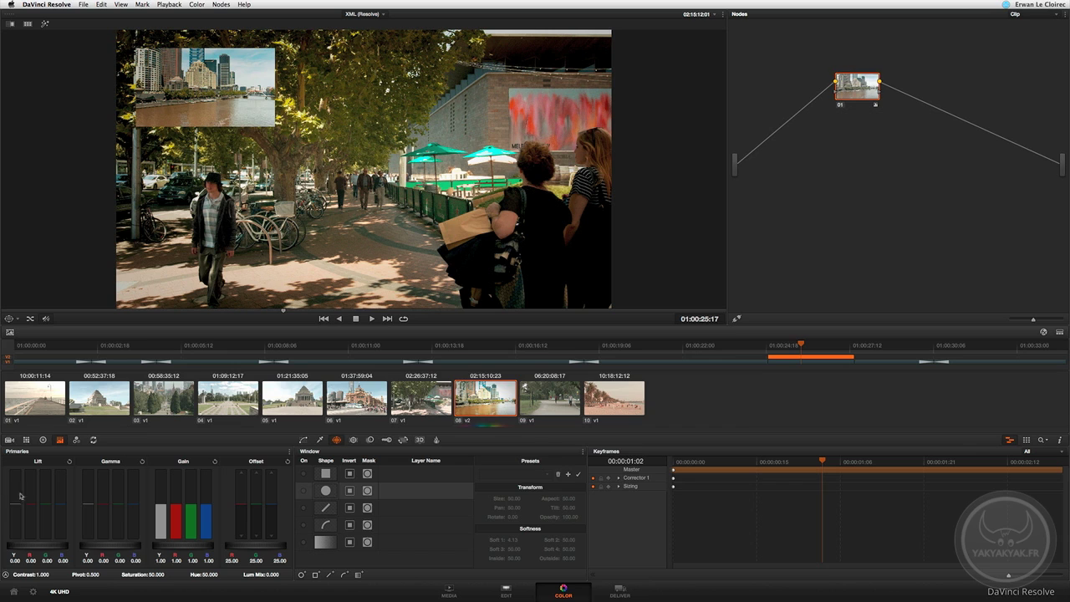
Regrade the City River clip by lowering its lift to -0.14 and raising its gain to 1.20
drag(48, 550, 6, 543)
click(45, 440)
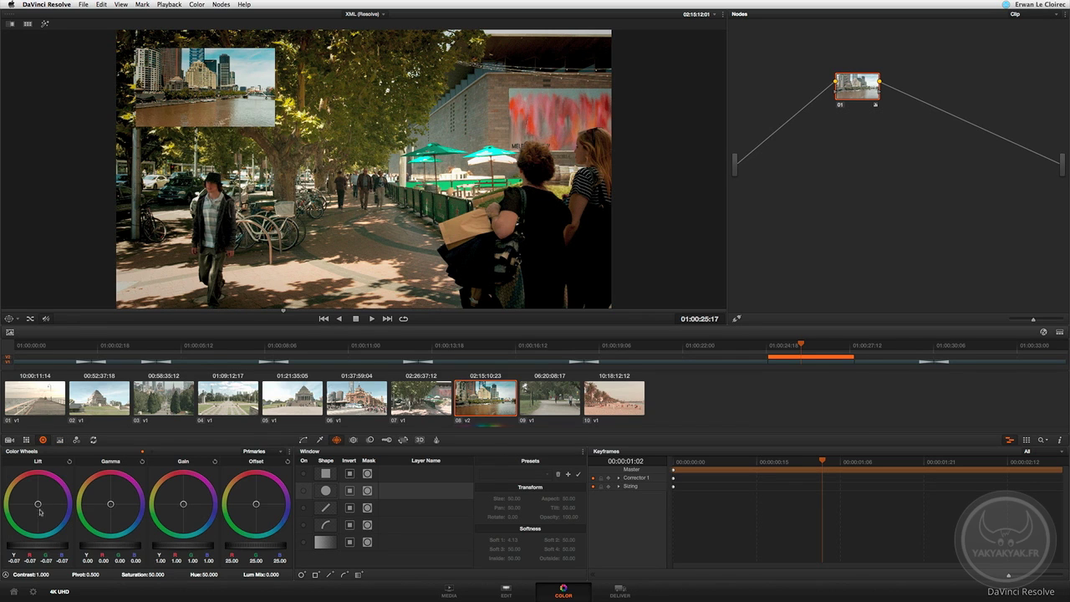
drag(47, 546, 3, 545)
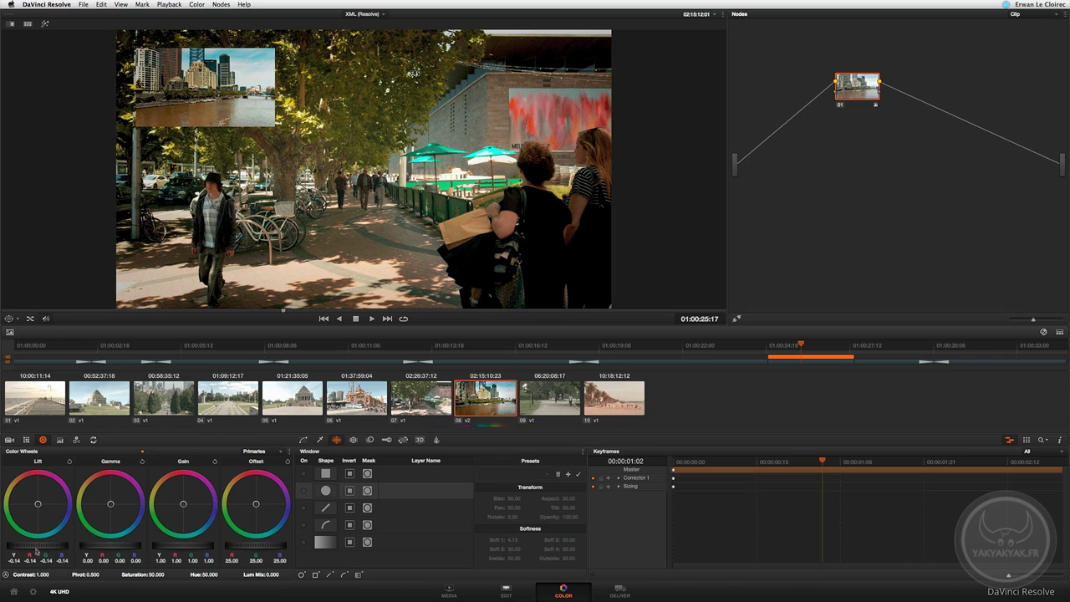
drag(179, 547, 229, 548)
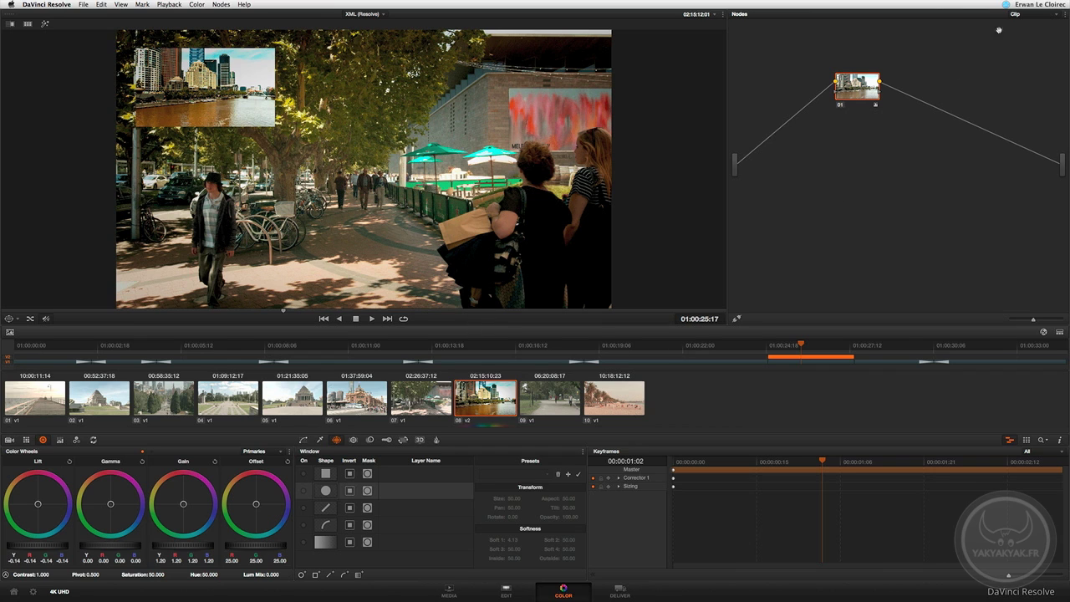
Return the node graph to timeline level and check the look from Shrine Close Up City View to the end of Shrine People
click(1021, 14)
click(1022, 30)
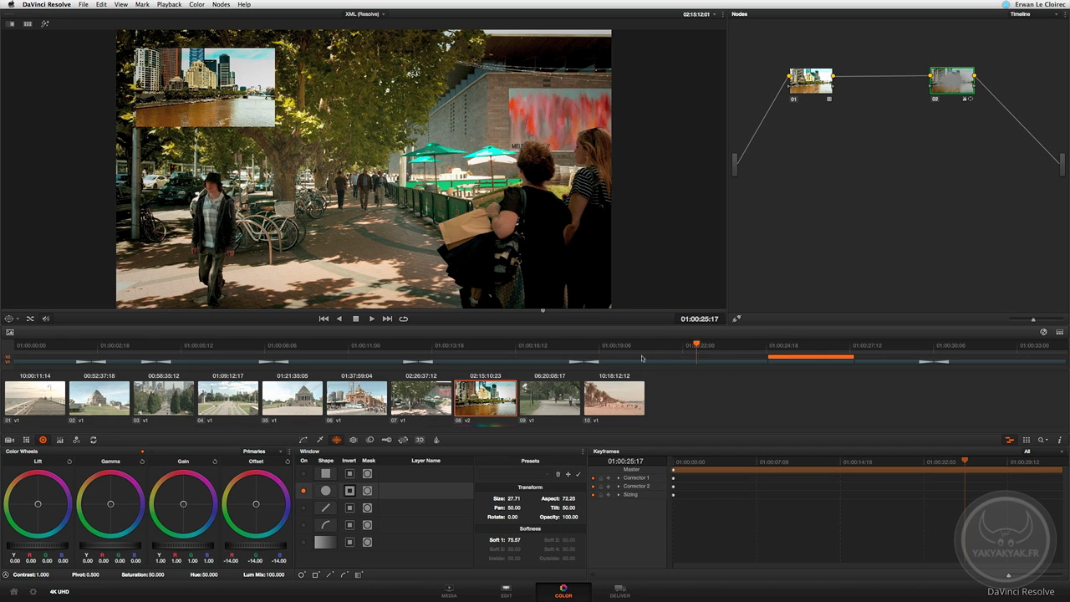
click(181, 364)
drag(181, 368, 572, 368)
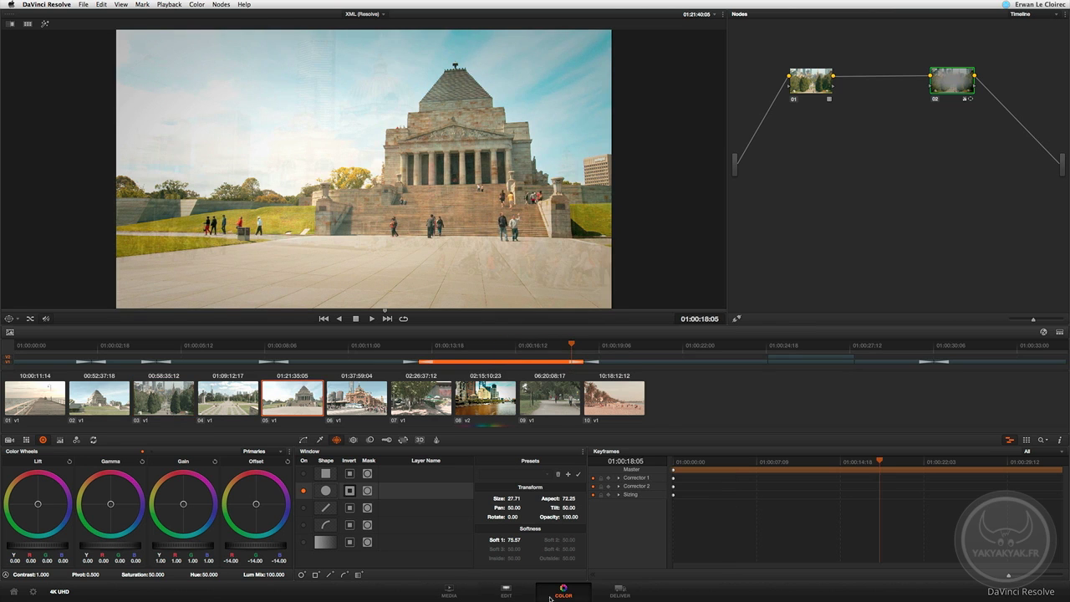
On the Deliver page, remove the finished render job and choose the Final Cut Pro XML Round-Trip easy setup
click(621, 595)
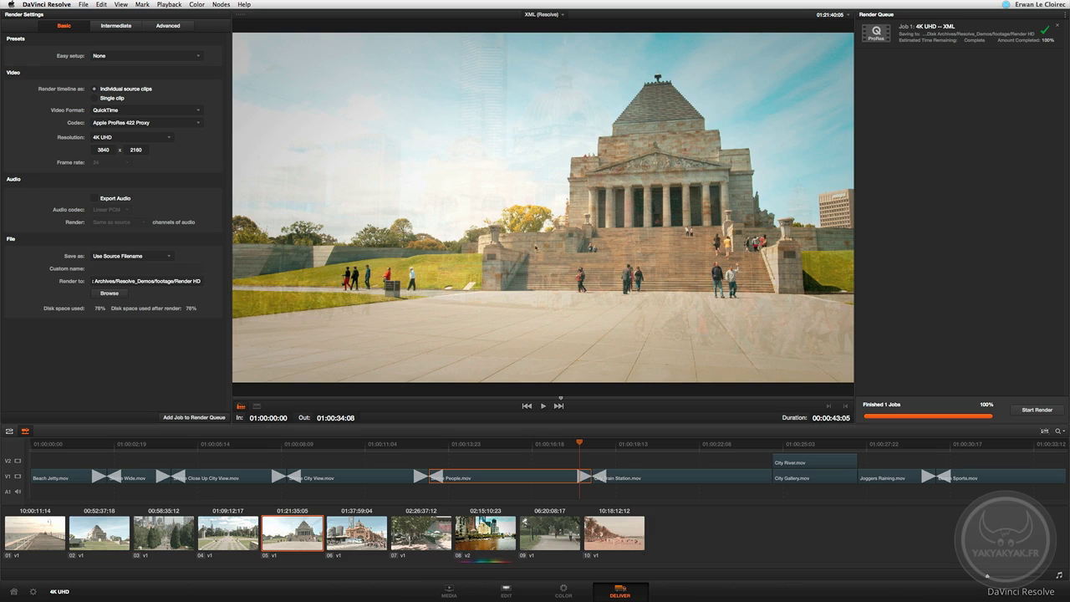
click(1057, 26)
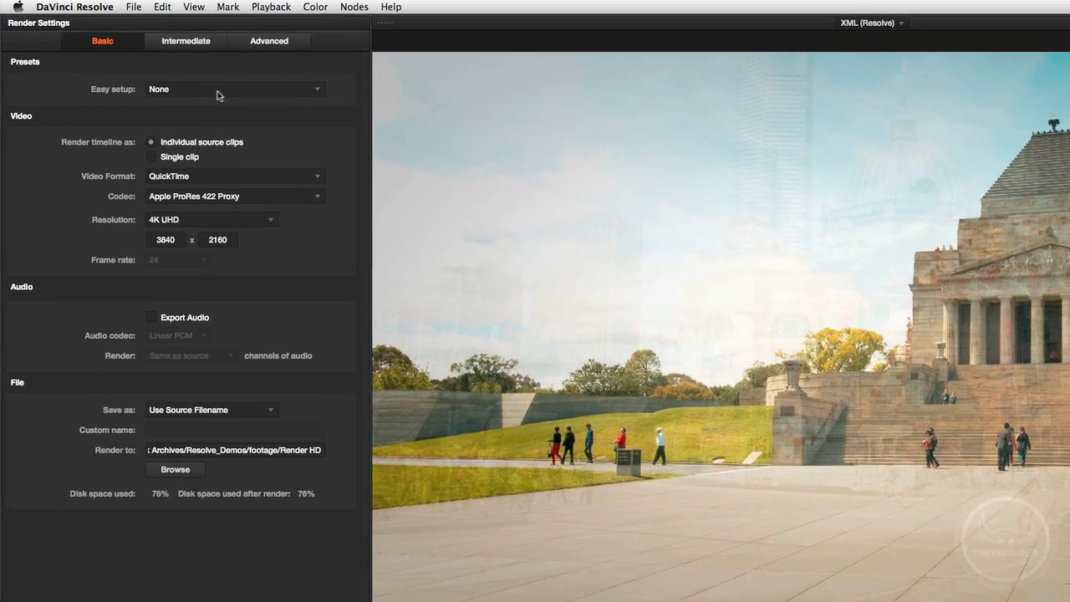
click(126, 58)
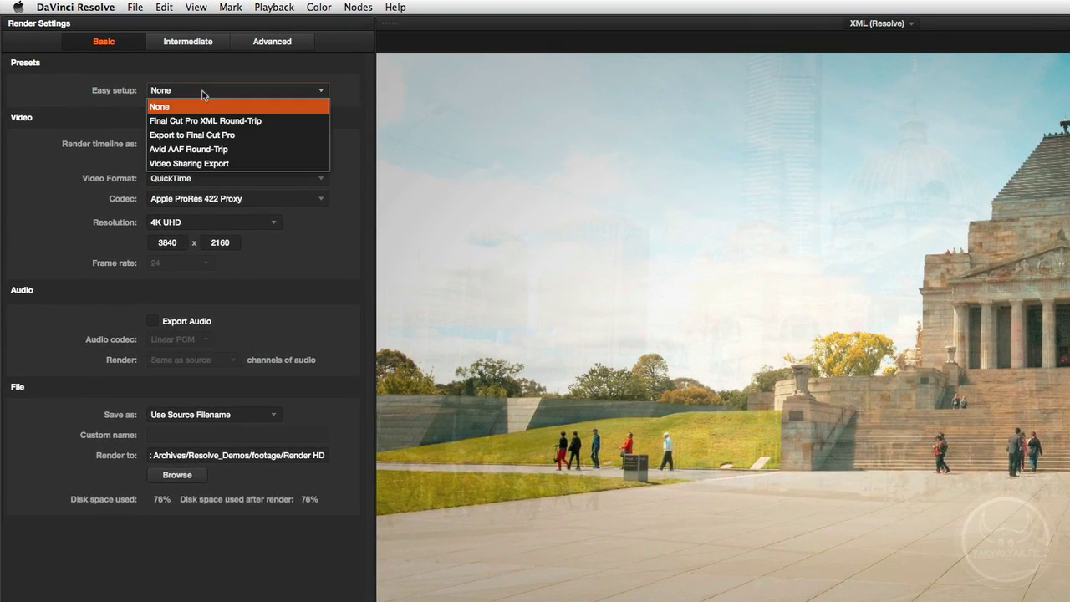
click(200, 122)
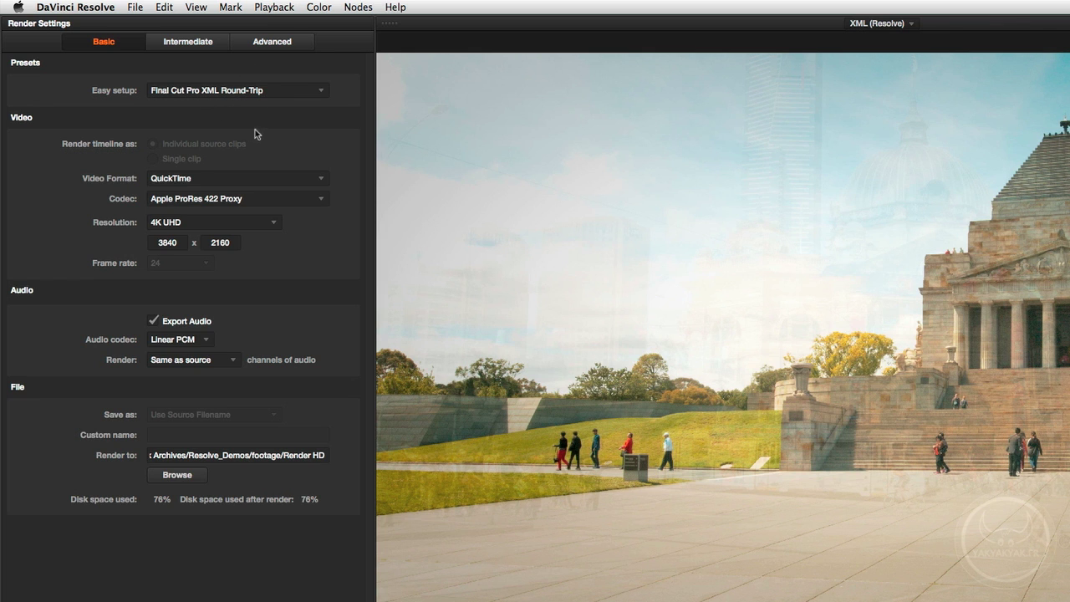
Set the render codec to Apple ProRes 4444, turn off audio export and choose the Render 4K folder as destination
click(210, 201)
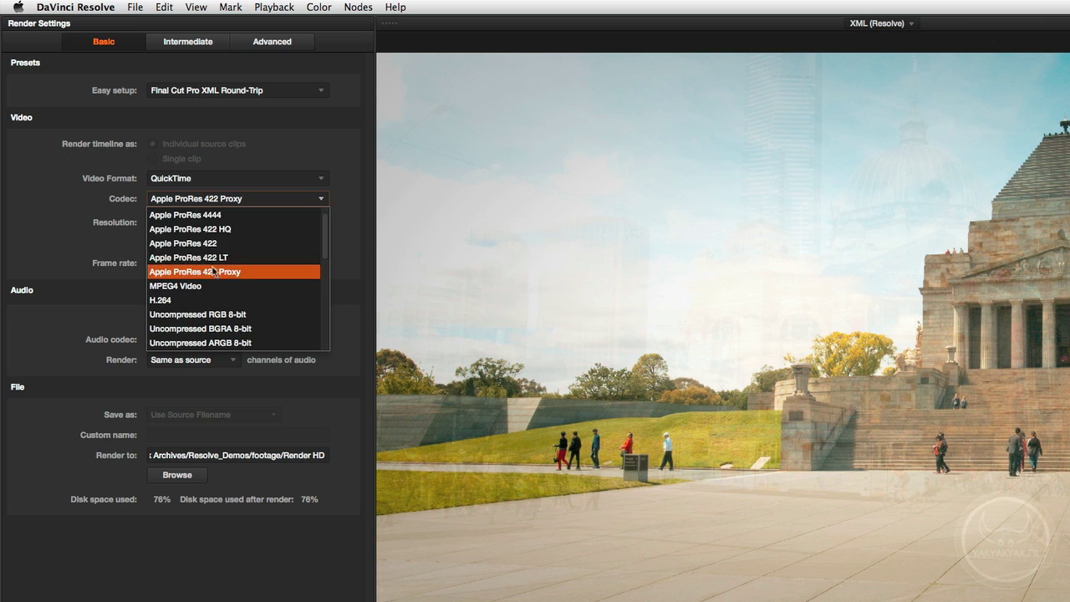
click(208, 219)
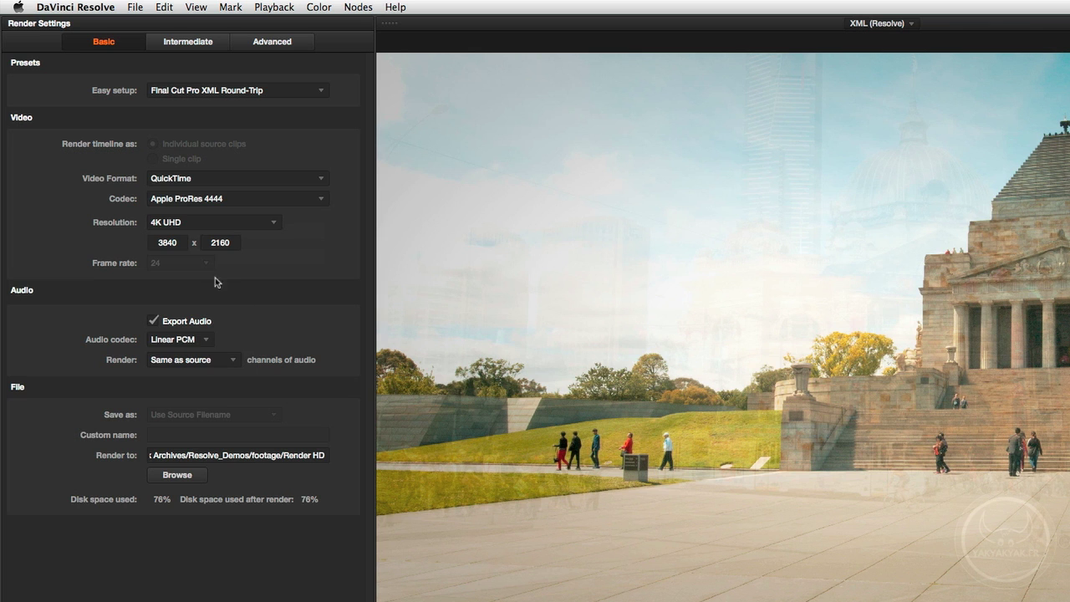
click(153, 321)
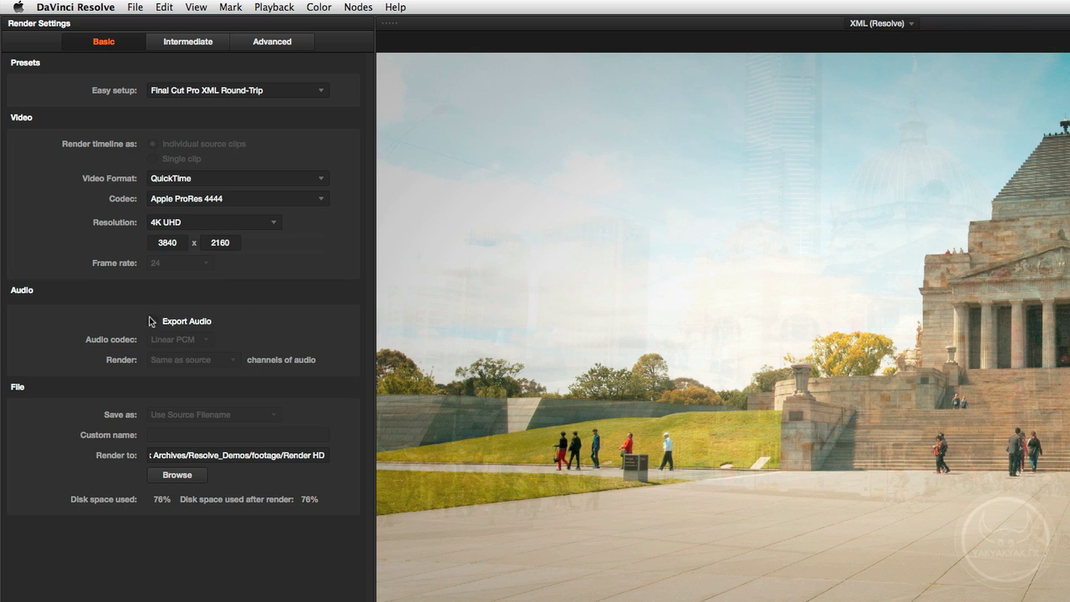
click(177, 475)
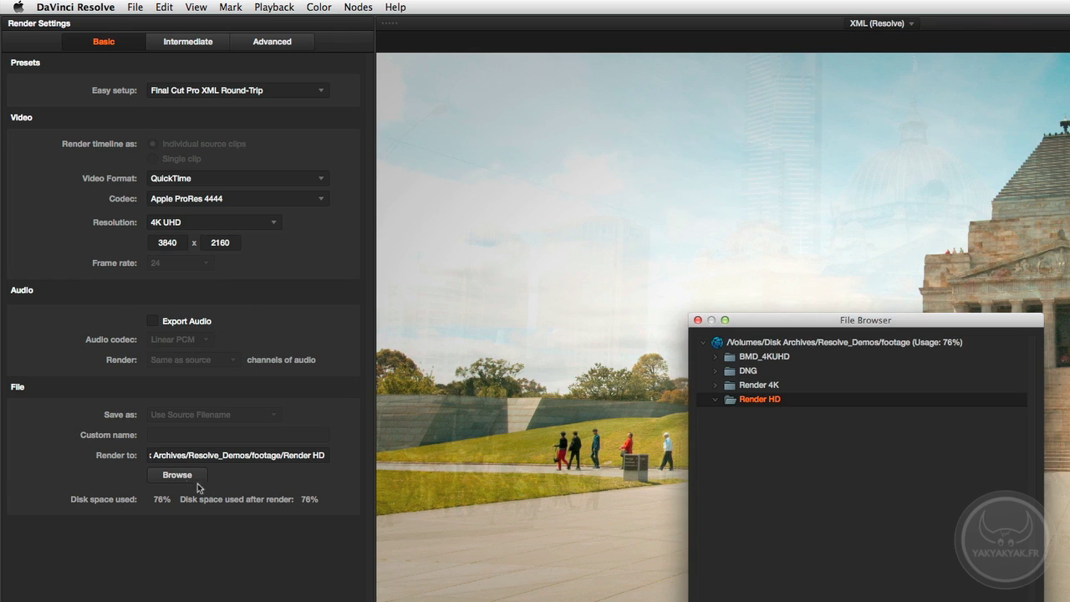
click(757, 386)
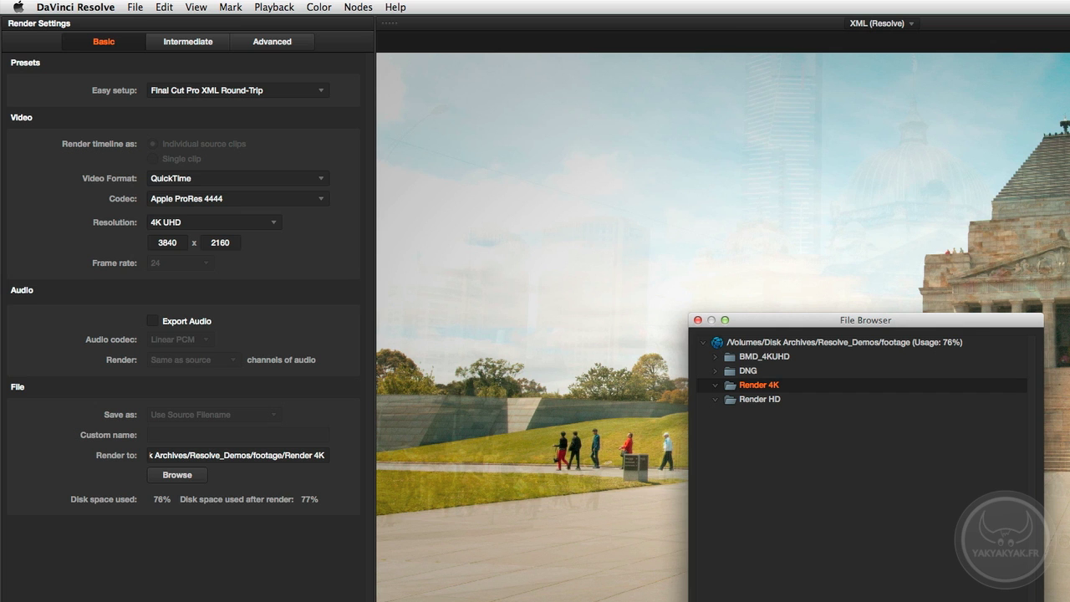
key(Return)
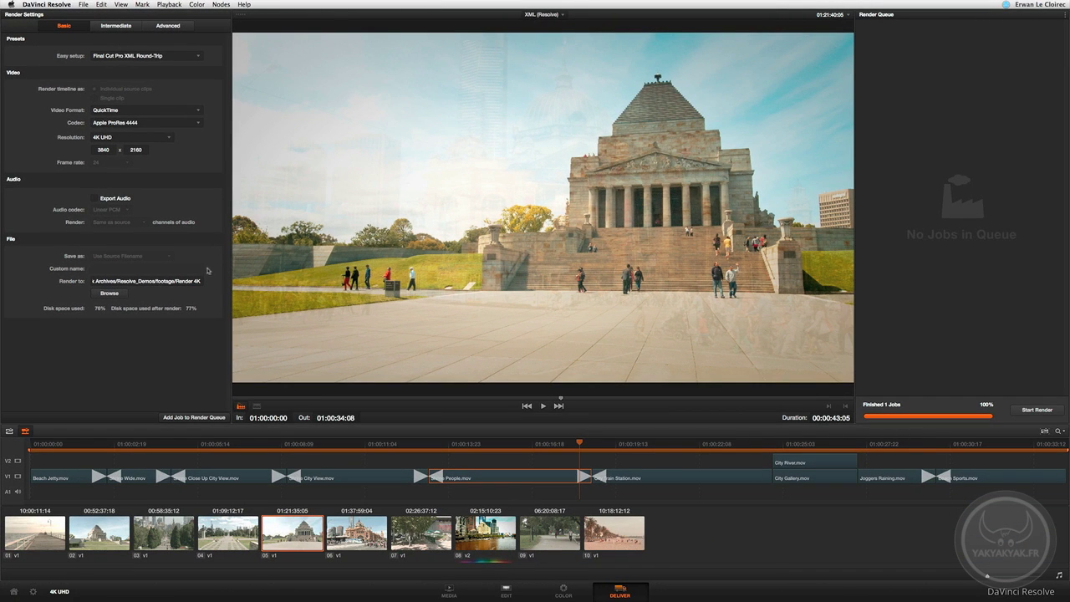
Add the timeline job to the render queue, render it and move the playhead back to Shrine City View
click(193, 419)
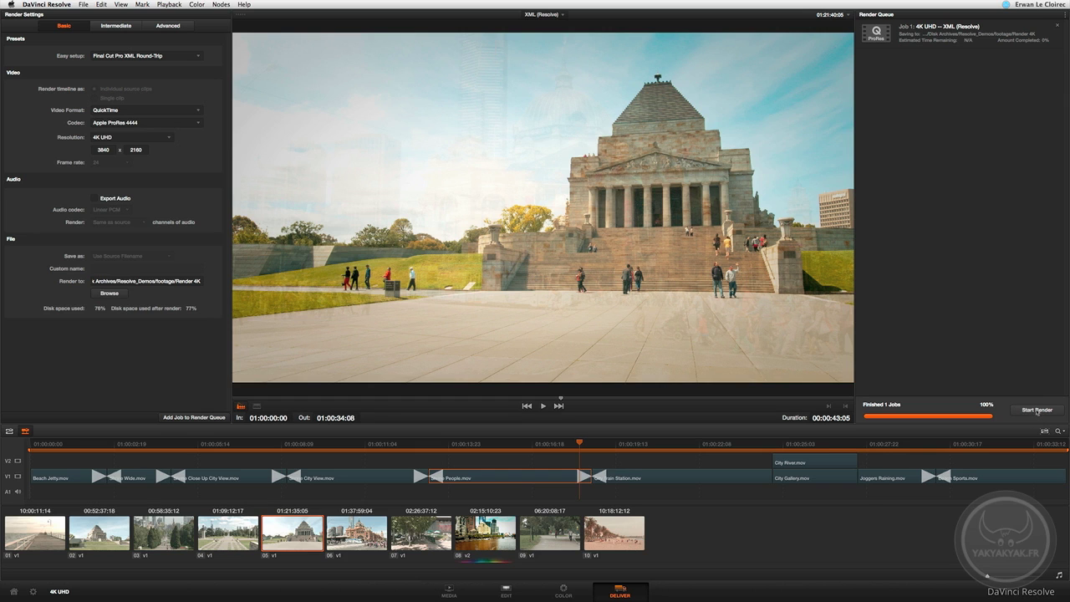
click(1036, 411)
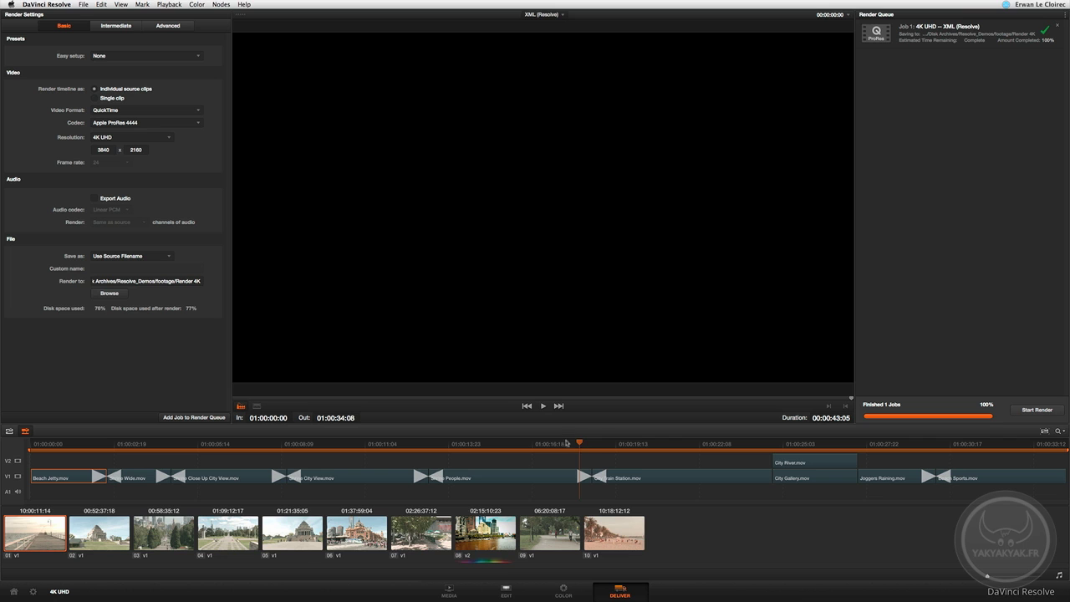
drag(567, 444, 368, 456)
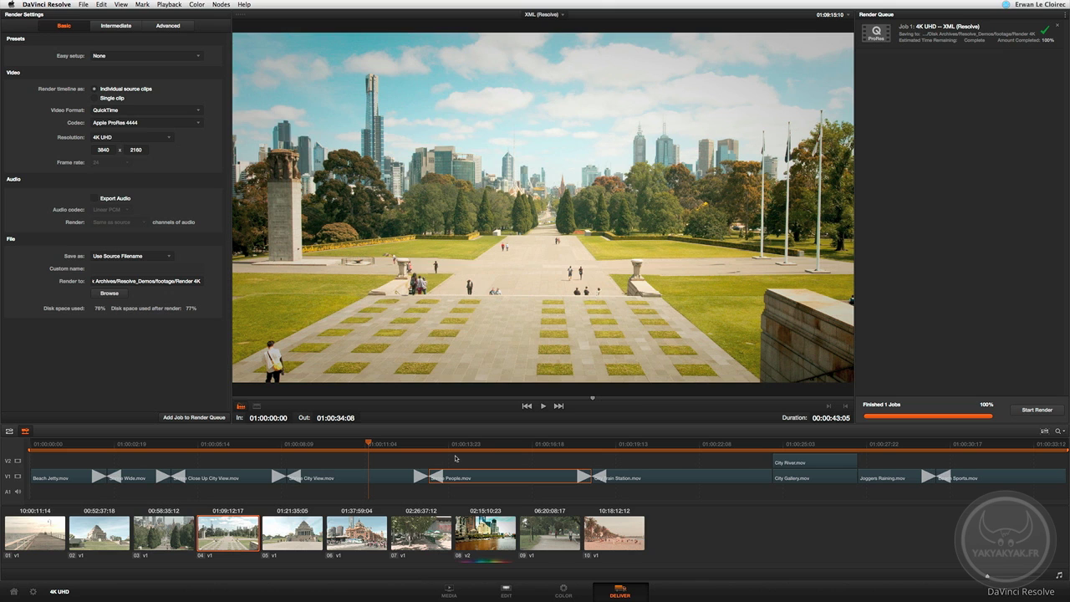
Switch to the Finder and inspect the rendered clips in the Render 4K folder, from Beach Jetty to Shrine People
key(super+Tab)
key(super+Tab)
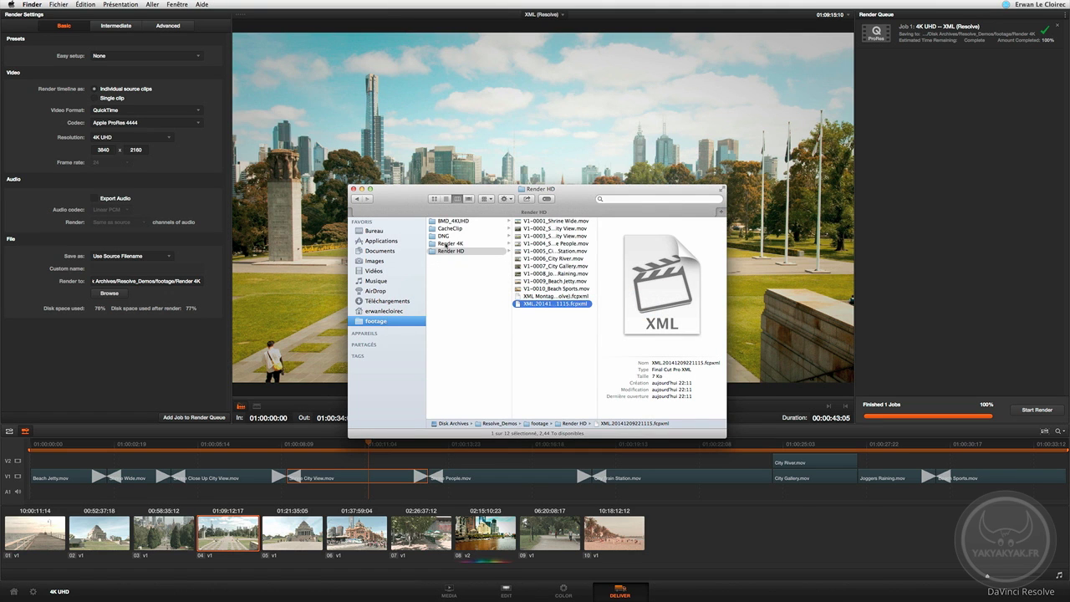
click(449, 243)
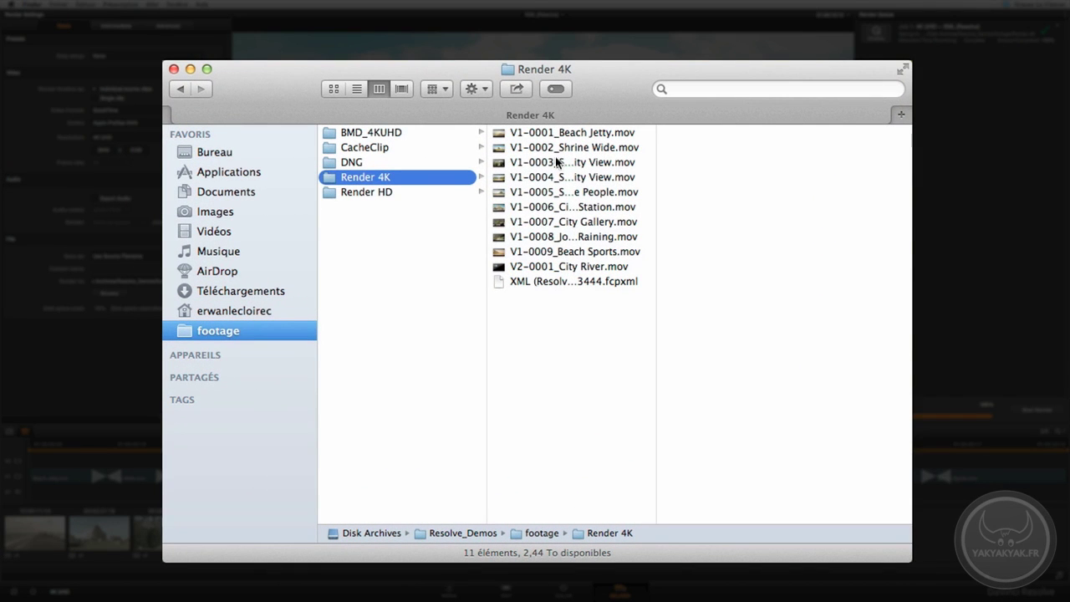
click(532, 134)
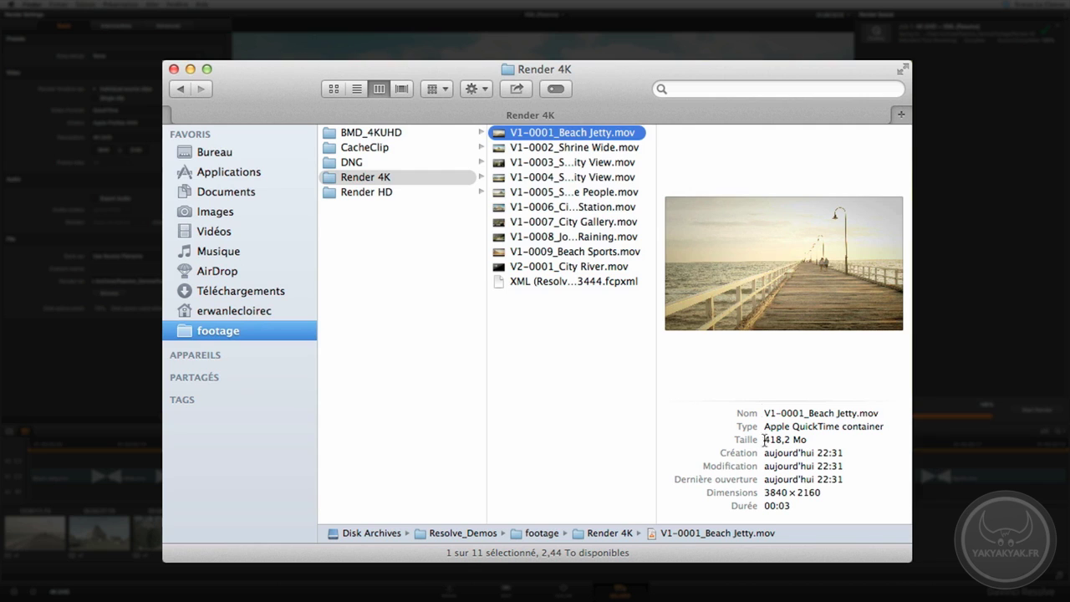
click(544, 147)
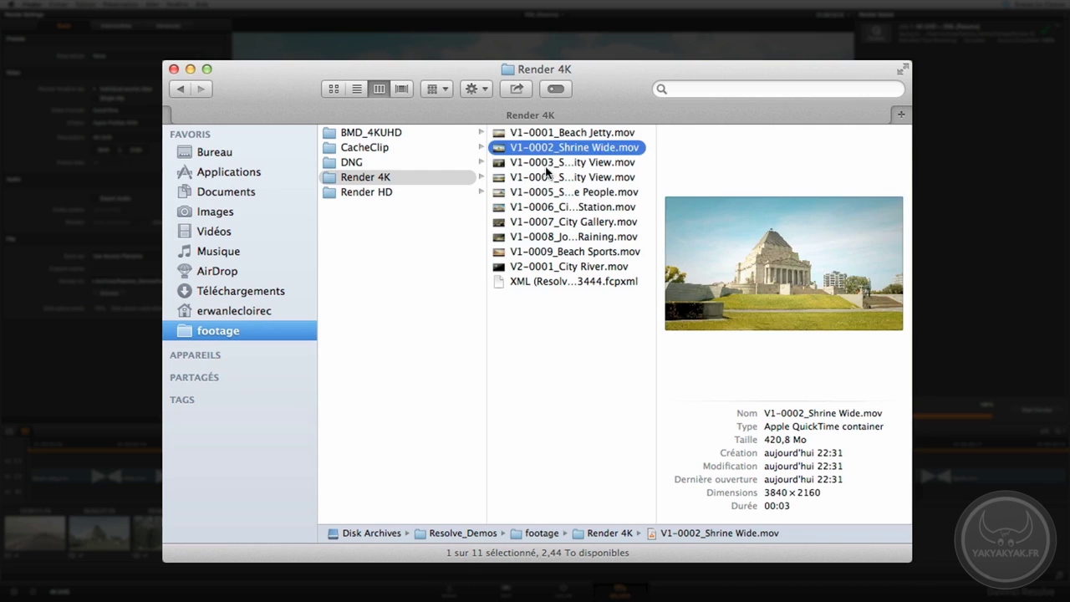
click(546, 164)
click(548, 192)
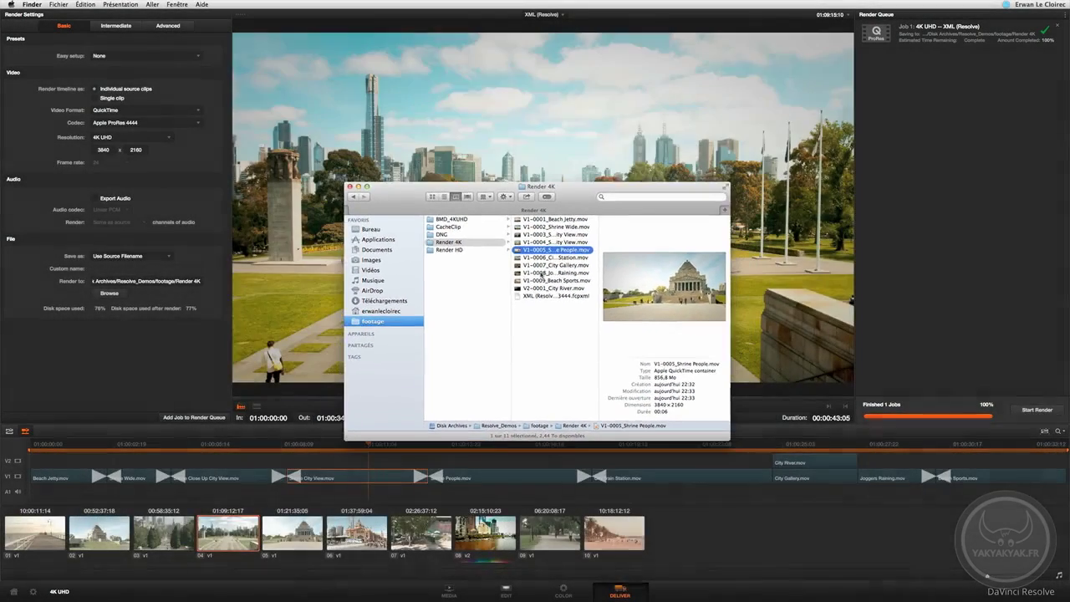
Preview the rendered V1-0005_Shrine People.mov clip at large size and inspect the FCPXML file in the Render 4K folder
key(space)
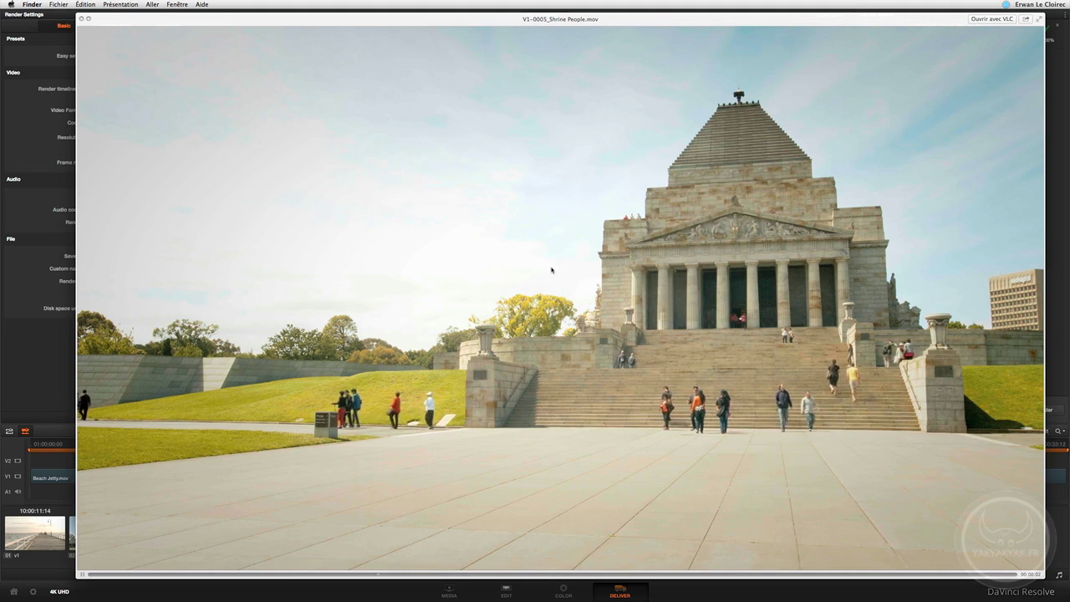
key(space)
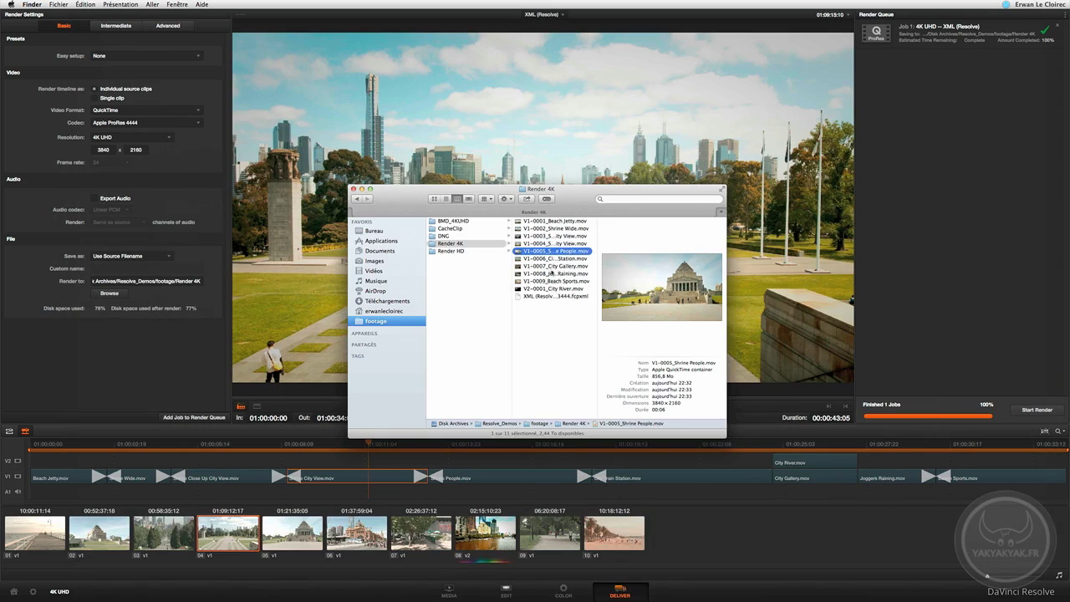
click(535, 297)
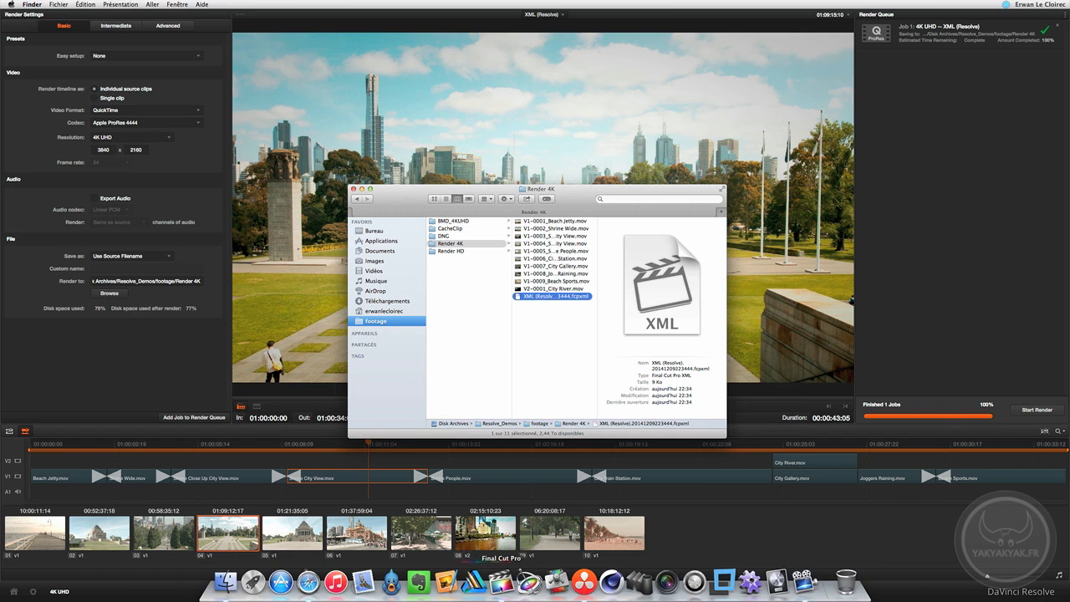
Switch to Final Cut Pro and import the XML 2(Resolve) FCPXML file from the Render 4K folder into the library
click(501, 588)
click(79, 4)
mouse_move(91, 59)
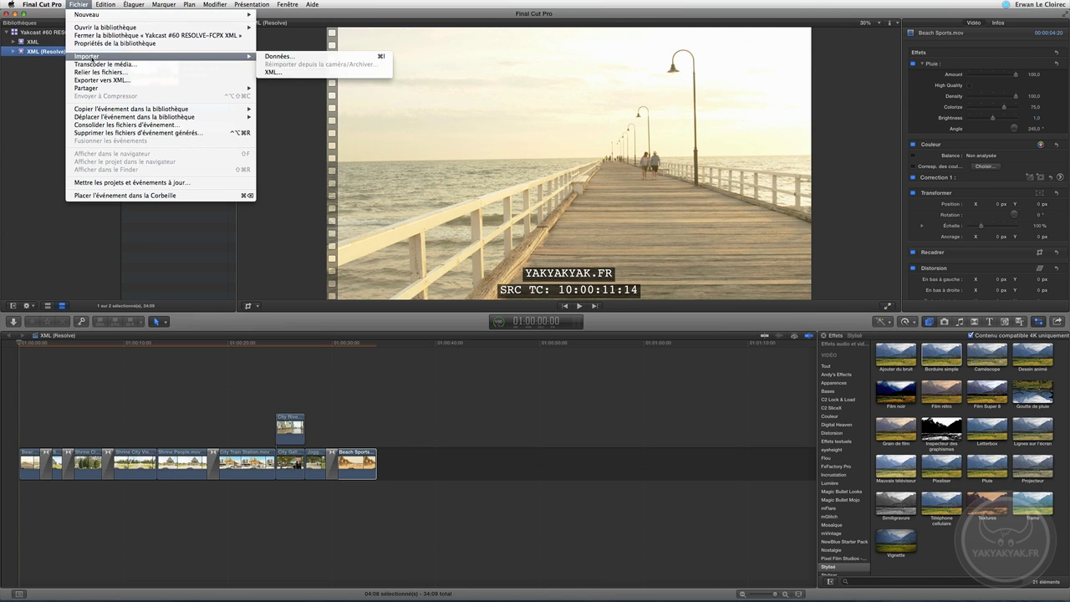
click(273, 73)
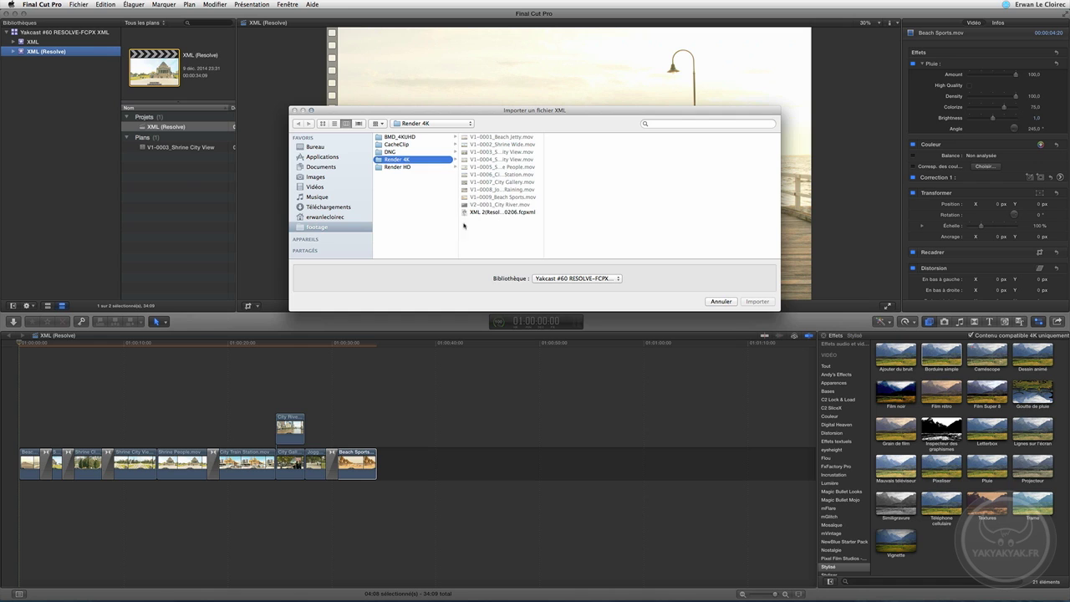
click(398, 168)
click(405, 160)
double_click(494, 213)
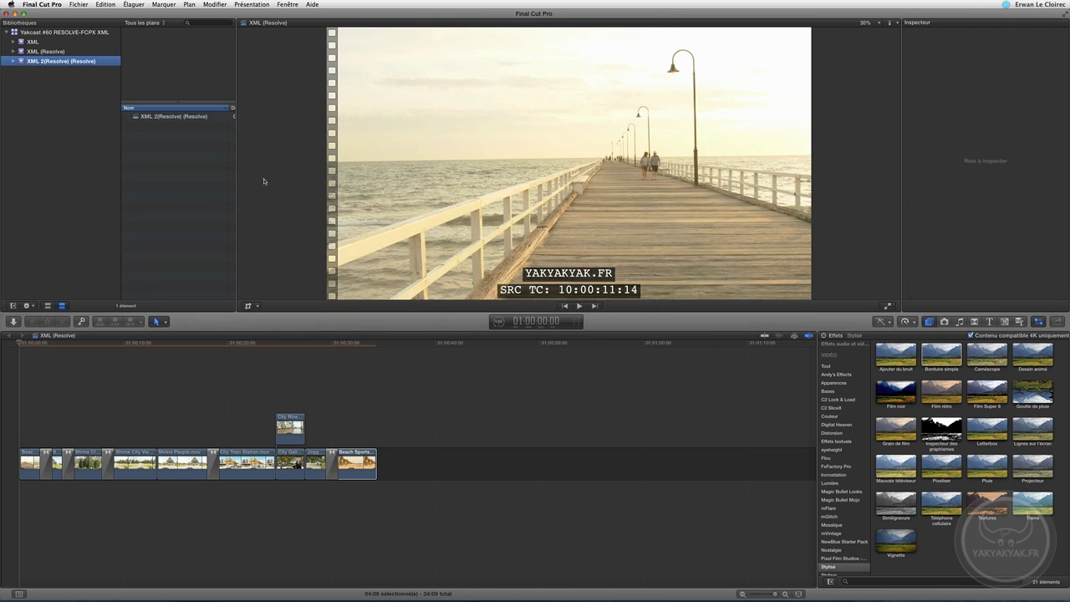
Open the imported XML 2(Resolve) (Resolve) project, reveal the City Train Station source clip in the browser and widen the browser
double_click(164, 117)
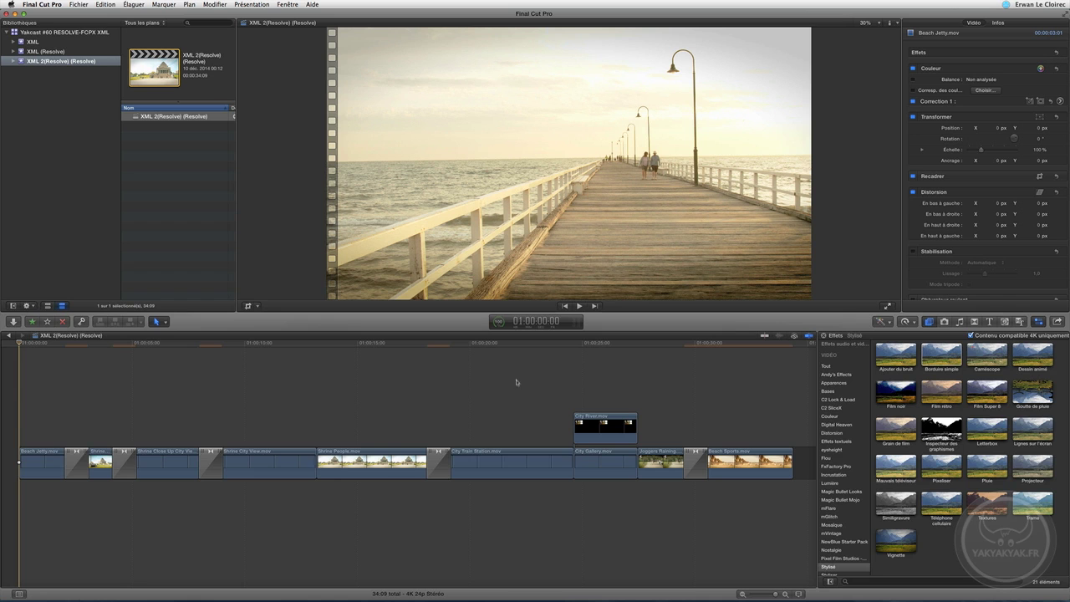
drag(52, 346, 435, 368)
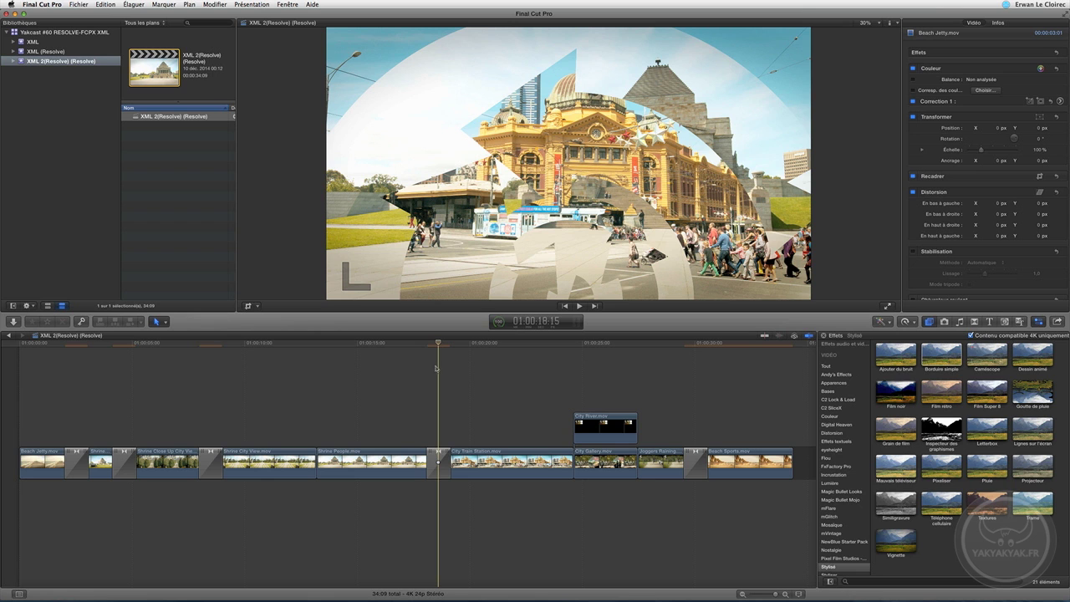
click(485, 437)
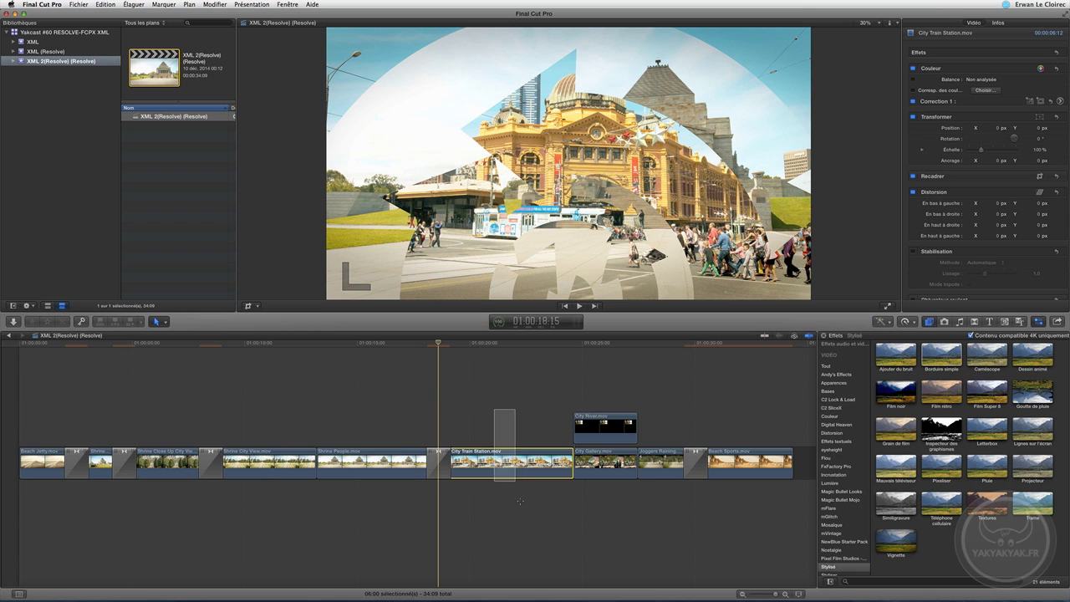
key(shift+f)
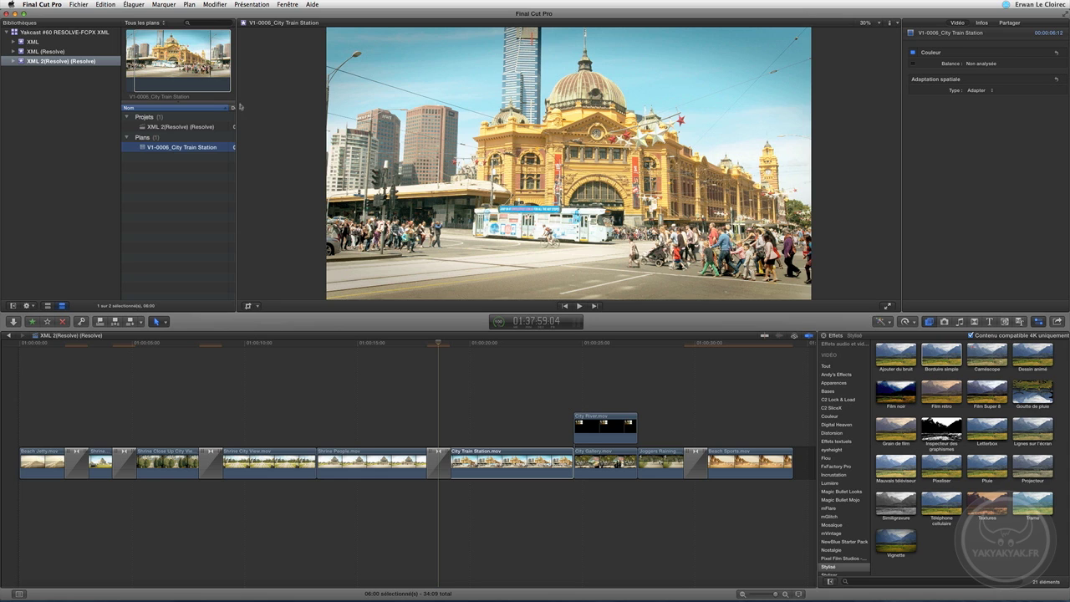
drag(236, 102, 316, 106)
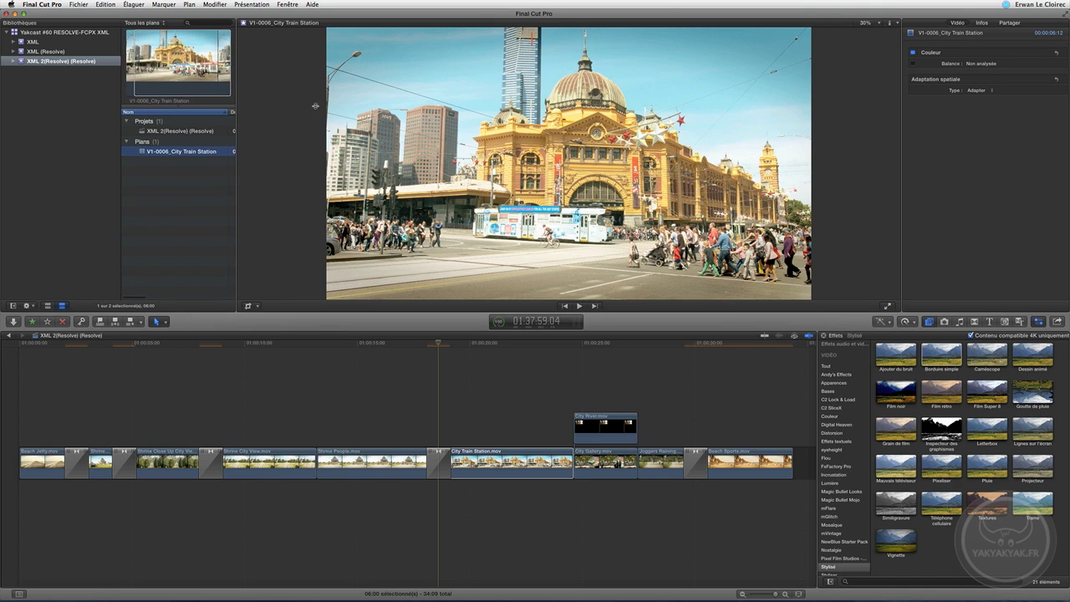
drag(235, 234, 349, 234)
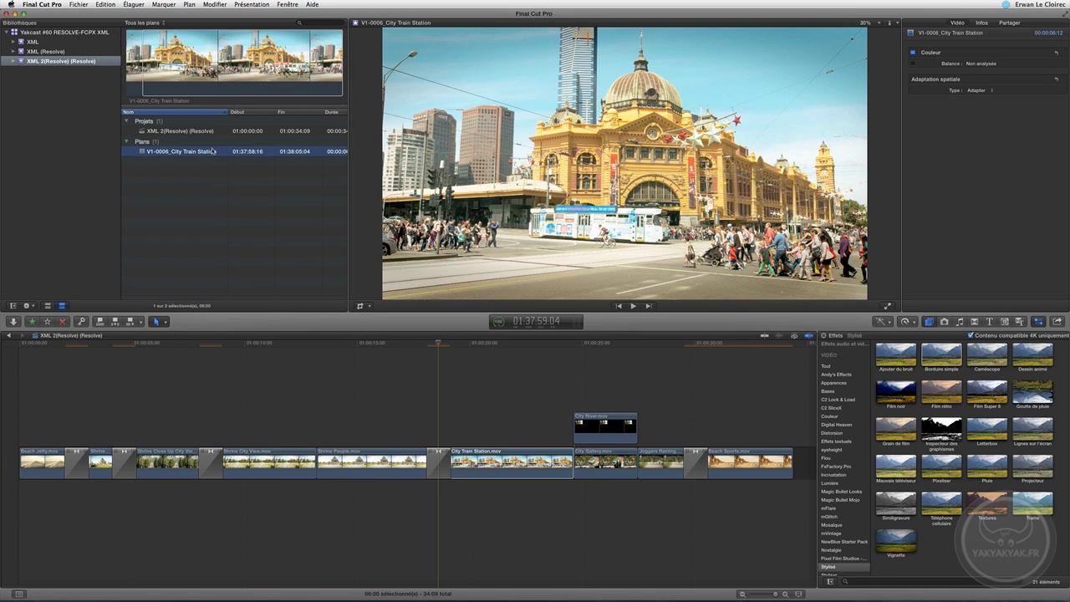
Check the image dimensions and codec in the City Train Station clip's metadata
click(983, 22)
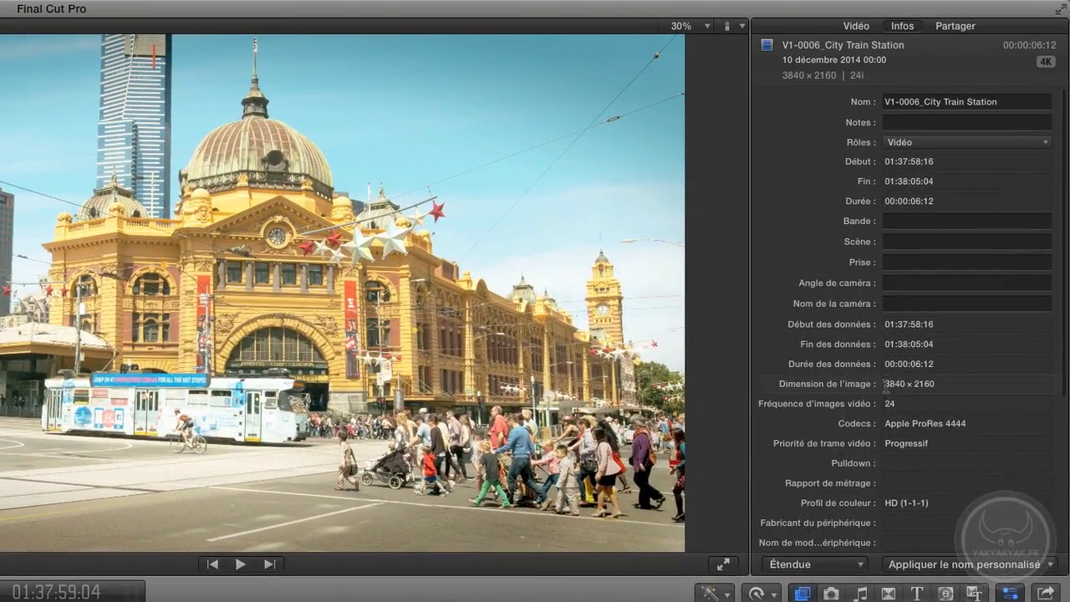
drag(885, 383, 958, 387)
drag(884, 427, 980, 425)
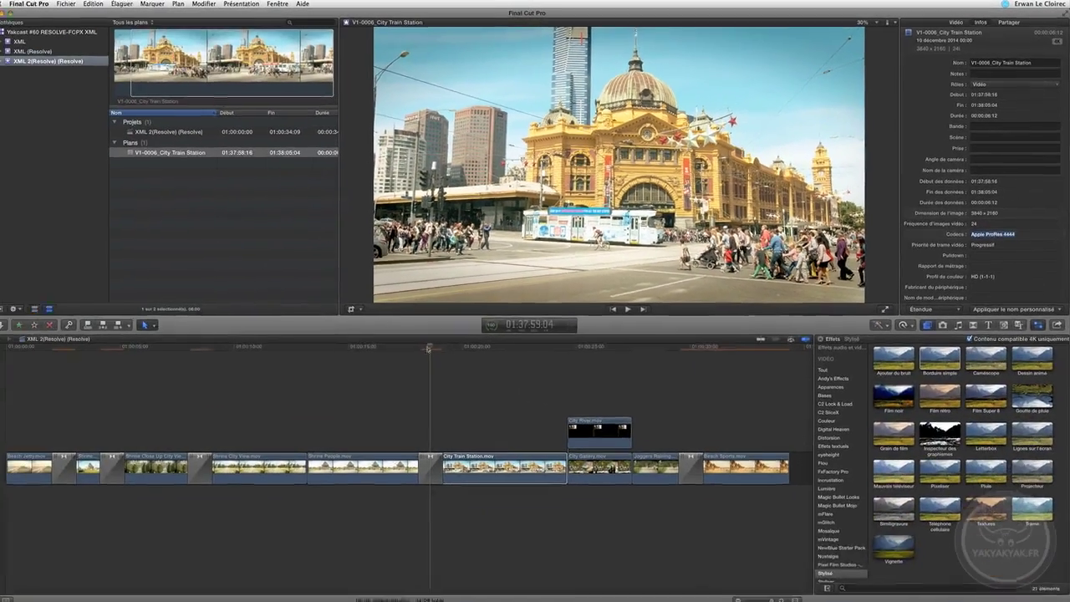
Select the City River clip above City Gallery and switch its metadata view to Réglages
drag(429, 349, 603, 414)
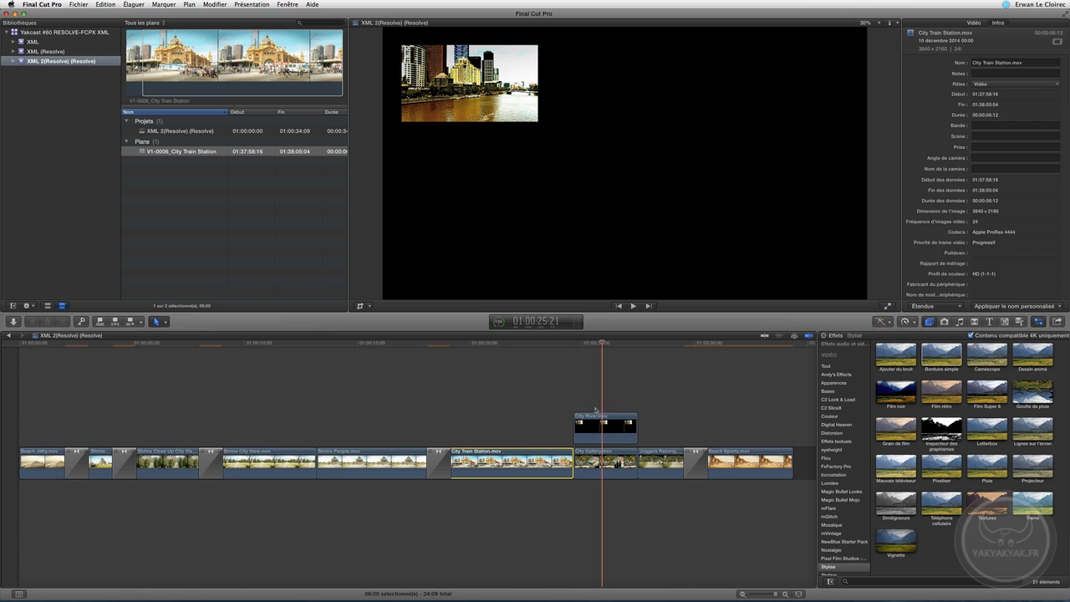
drag(603, 343, 605, 343)
drag(590, 387, 605, 430)
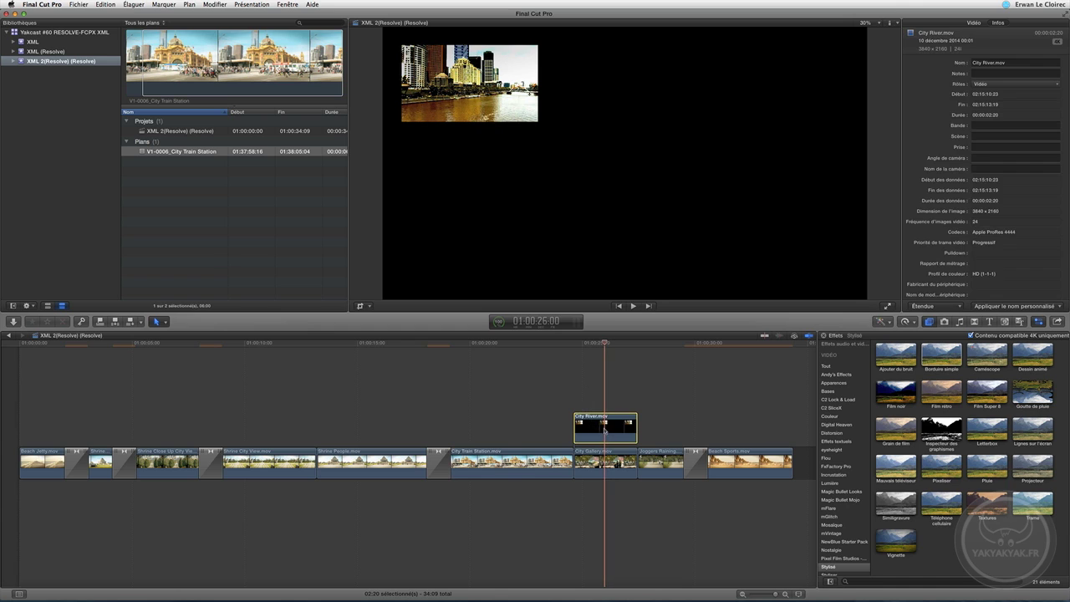
click(933, 306)
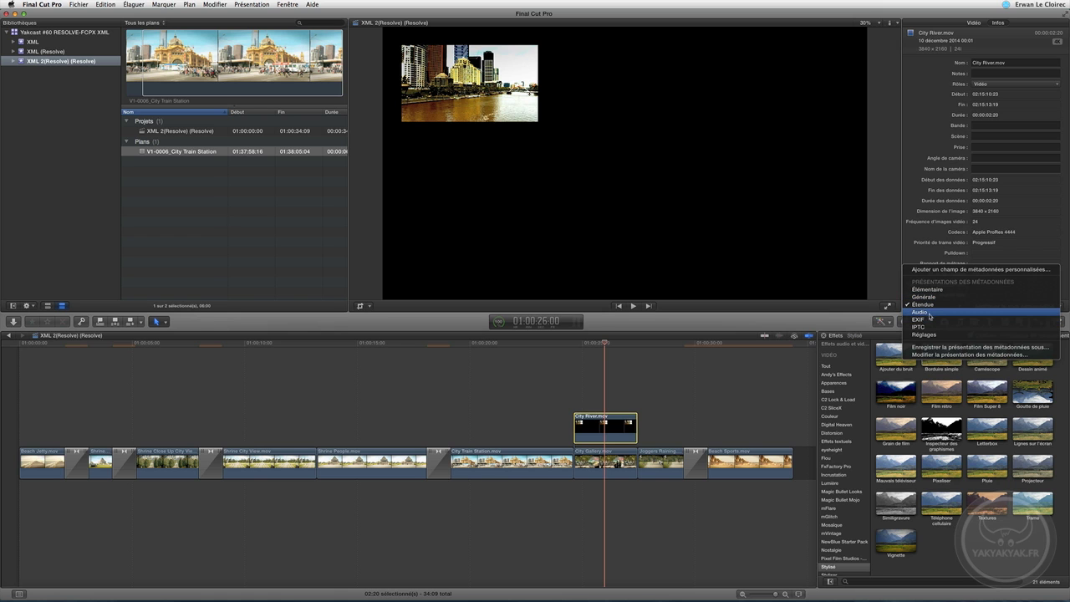
click(924, 334)
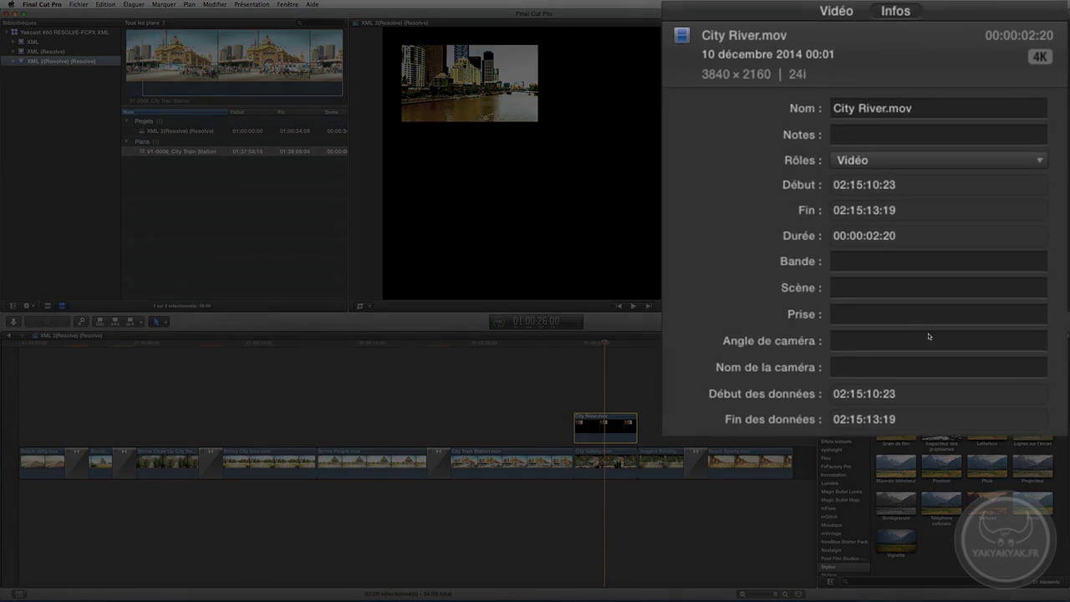
Try the Prémultiplier and Droit options for alpha handling on the City River clip
click(866, 150)
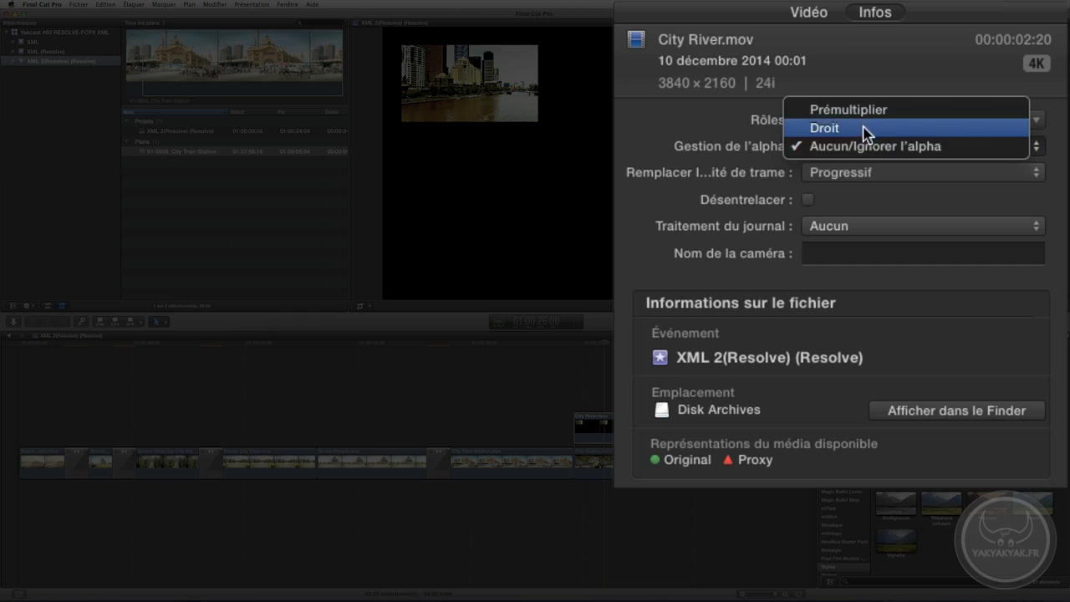
click(865, 112)
click(861, 157)
click(853, 160)
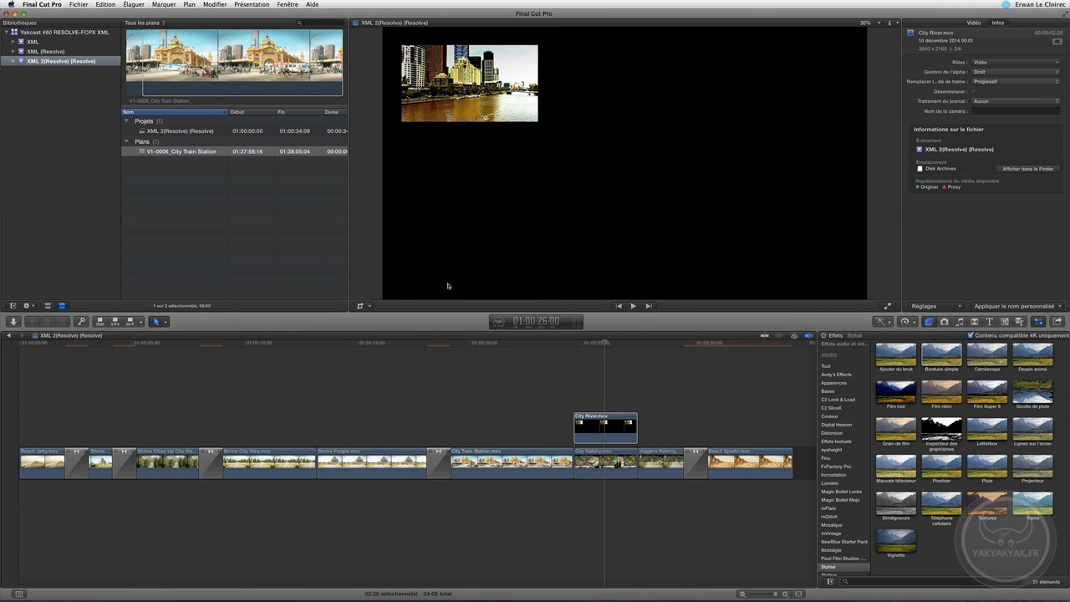
Crop the City River clip's black borders to its picture-in-picture image and check the overlay on City Gallery
click(360, 306)
drag(865, 299, 540, 123)
drag(383, 75, 406, 75)
drag(470, 28, 471, 44)
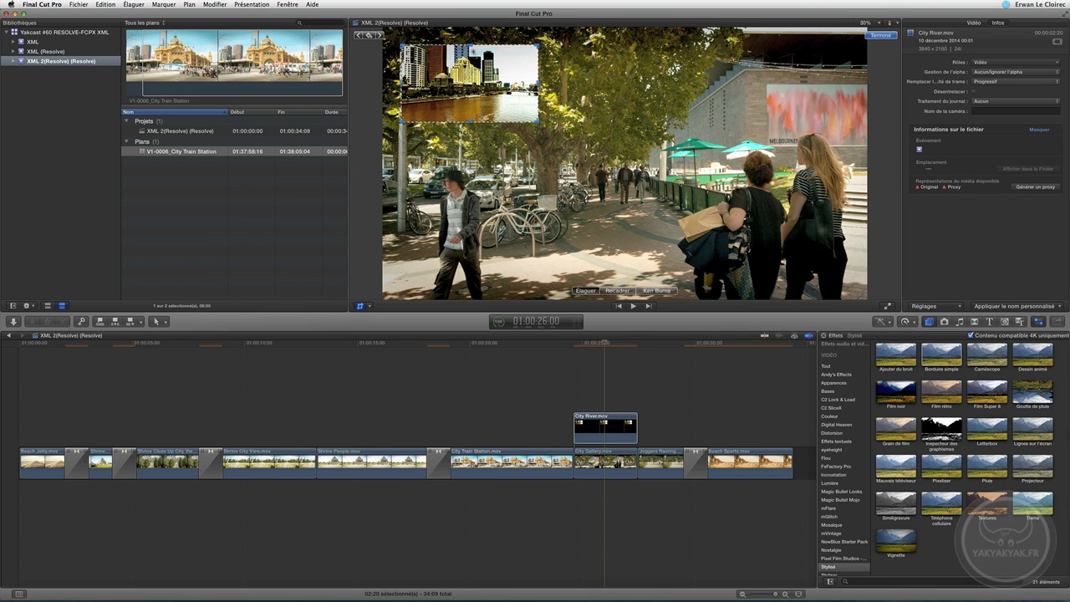
click(360, 307)
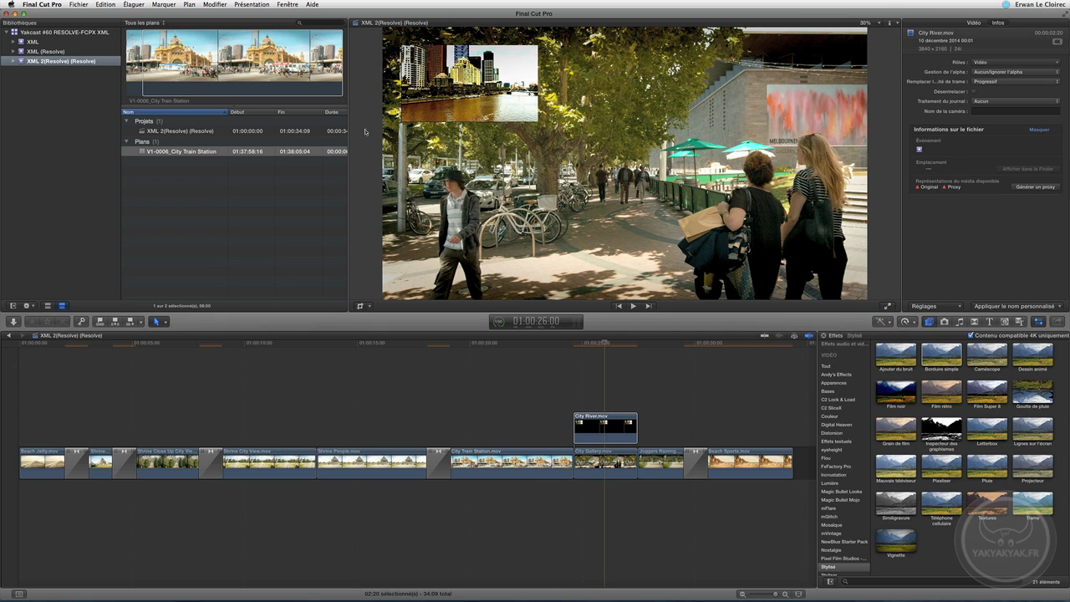
click(597, 348)
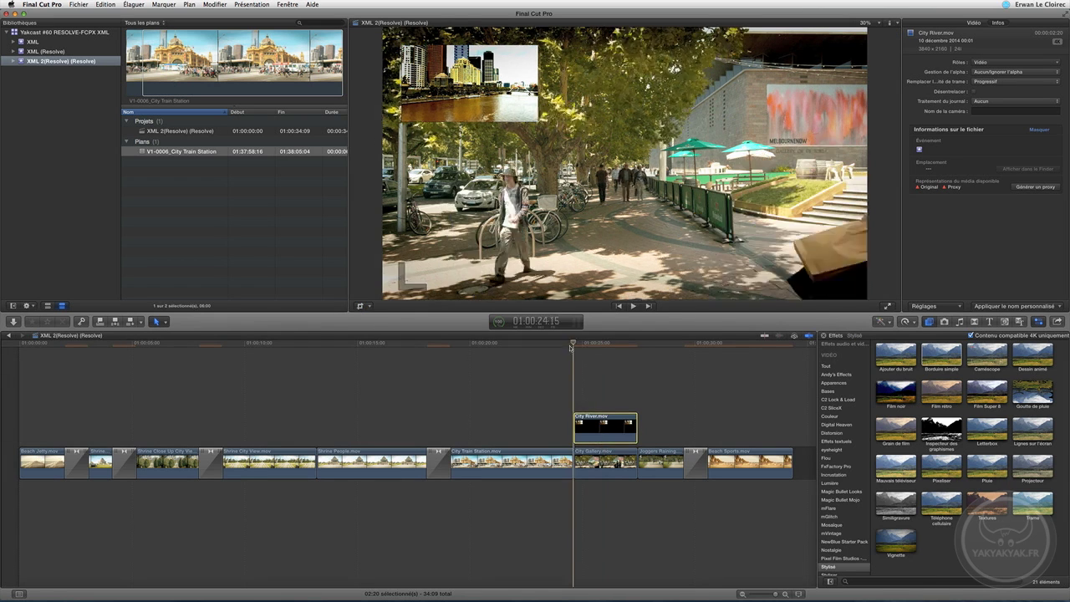
drag(596, 352, 606, 356)
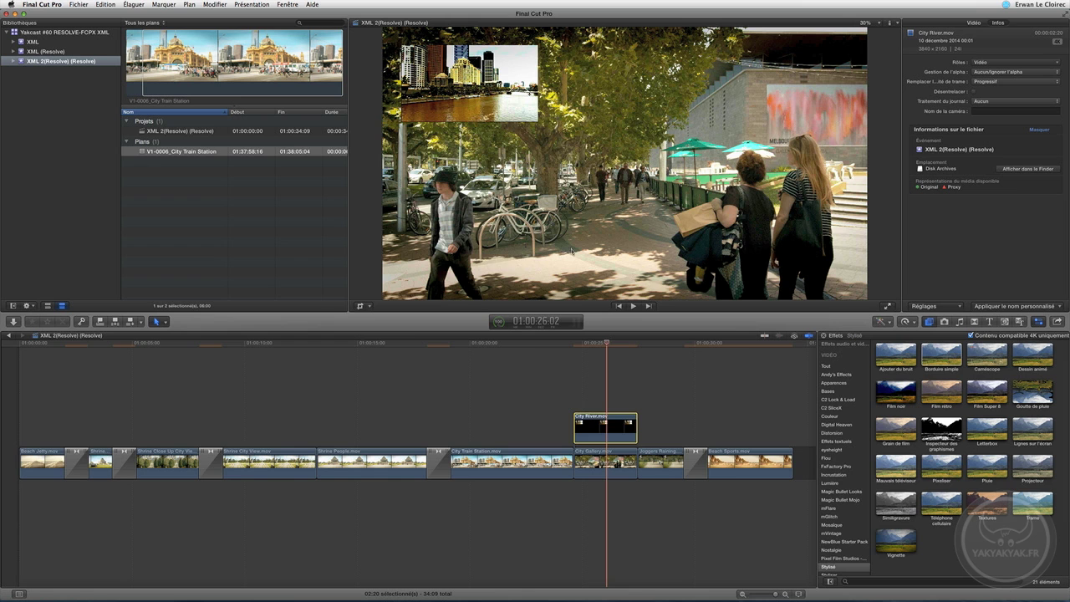
On the Beach Sports clip, set the Pluie effect's Amount and Density to 100, enable High Quality and rotate the angle to about 323°
drag(605, 350, 740, 373)
drag(724, 417, 756, 484)
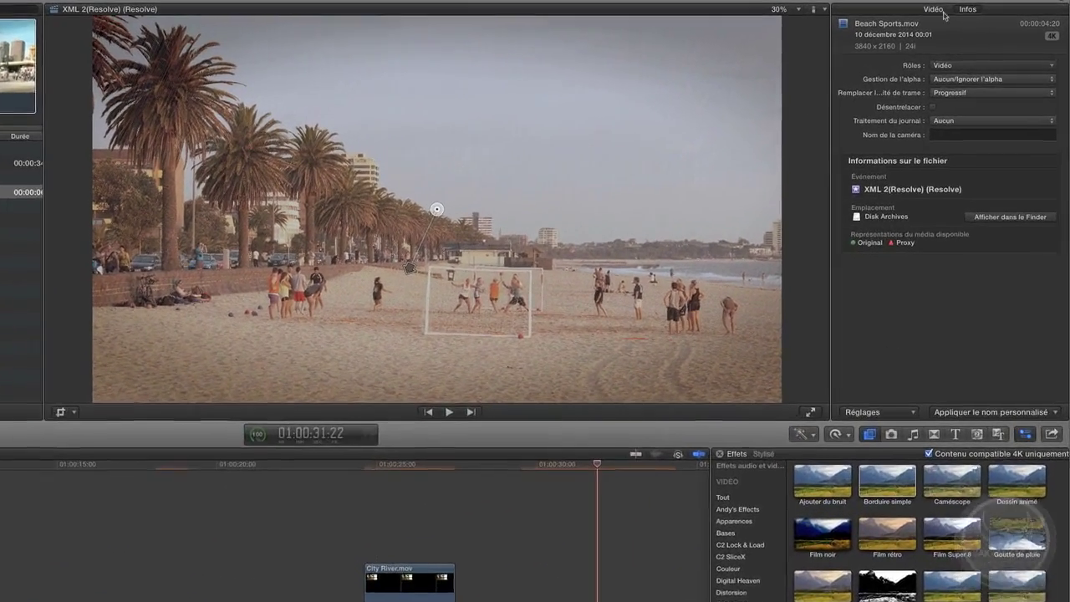
click(942, 12)
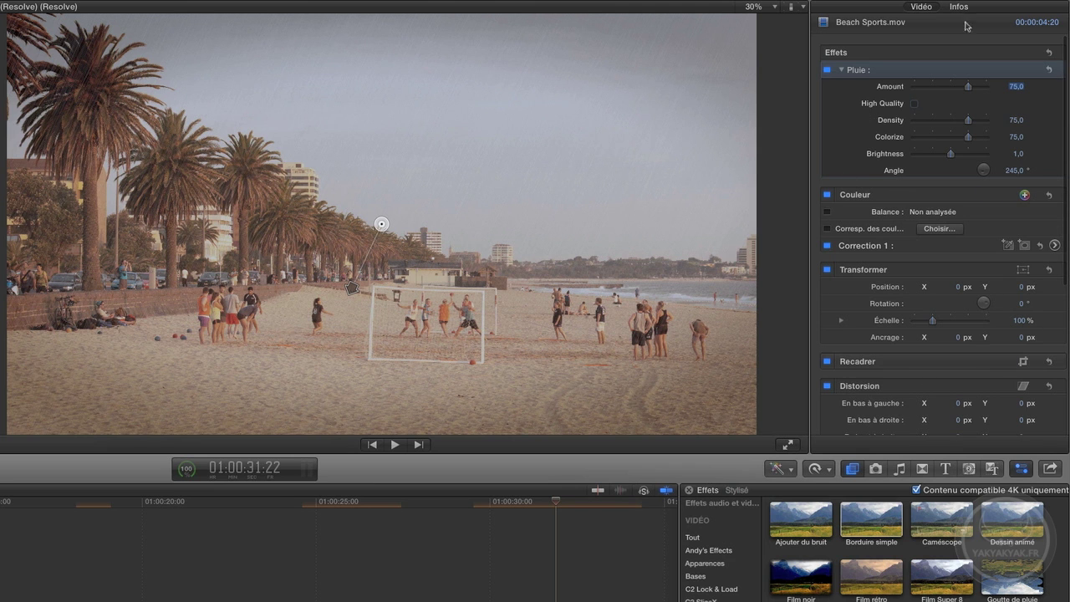
drag(968, 87, 1018, 126)
click(915, 103)
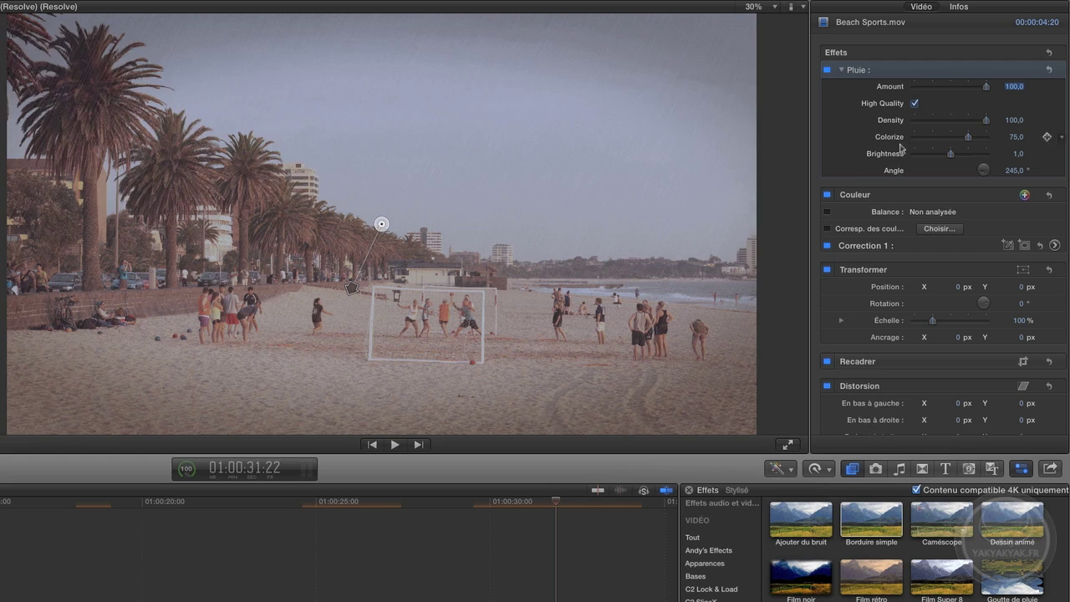
mouse_move(351, 287)
mouse_down()
mouse_move(533, 297)
mouse_move(487, 312)
mouse_up()
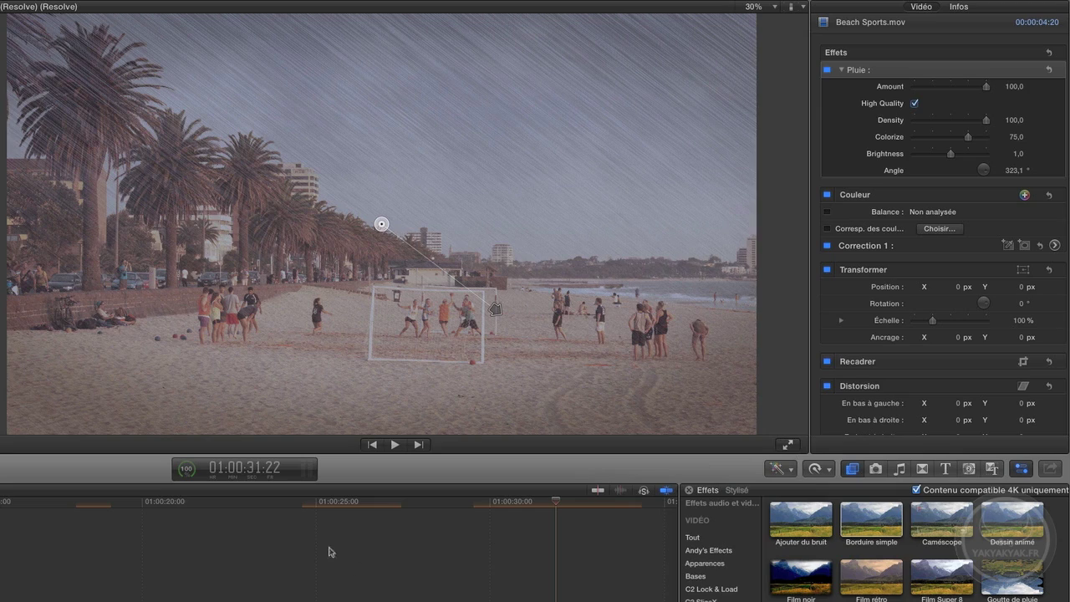
Review the transitions into City Train Station and Beach Sports, and the rain on the beach clip
click(490, 504)
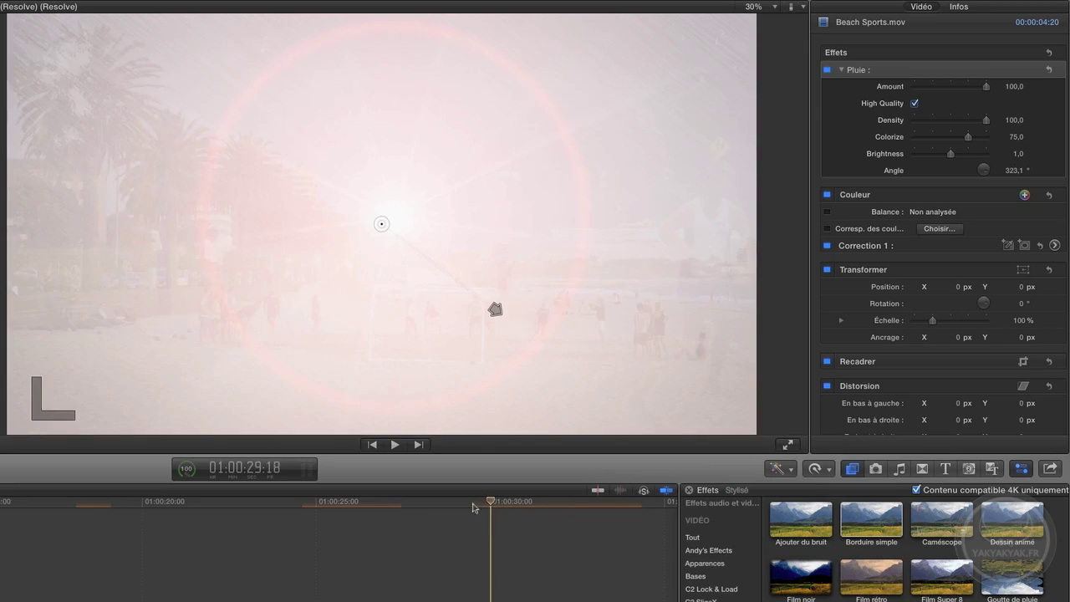
click(94, 524)
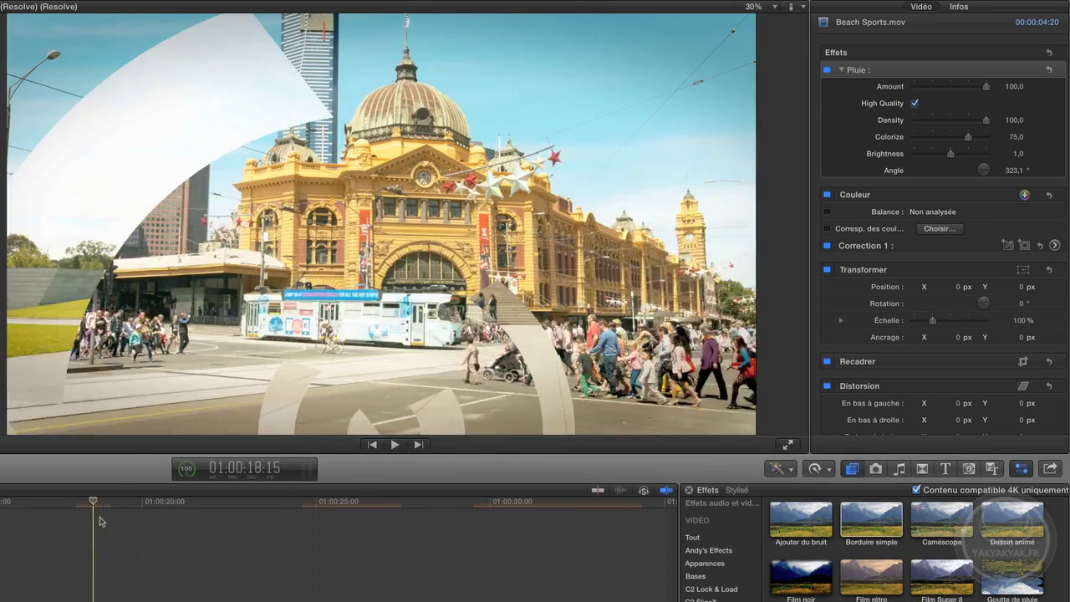
click(423, 502)
click(493, 543)
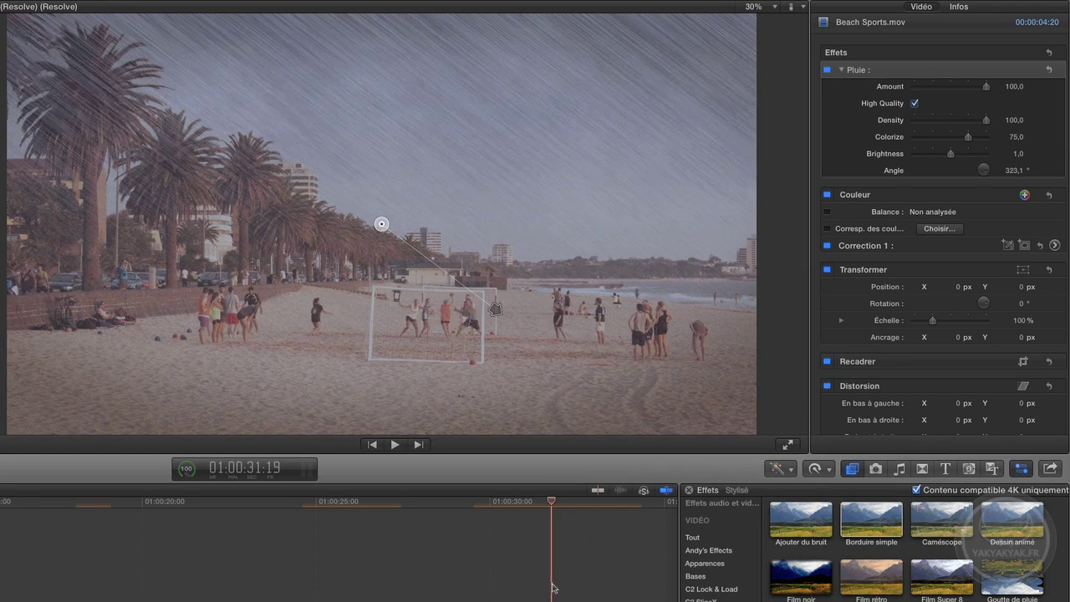
click(553, 588)
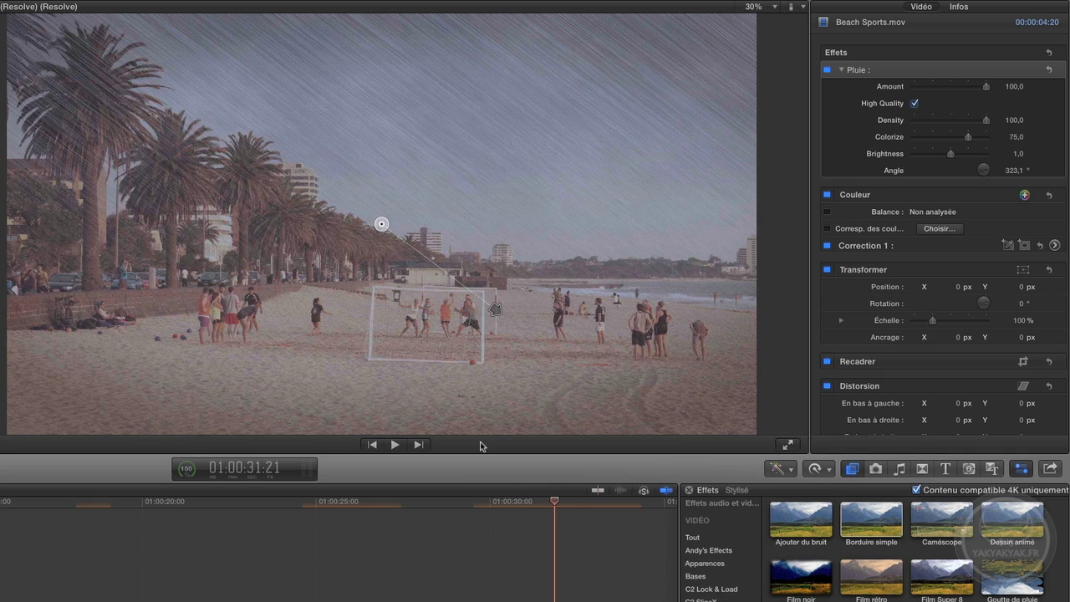
Adjust the Pluie effect's angle on Beach Sports to about 317° and review the rain and the City River overlay
drag(495, 311, 459, 297)
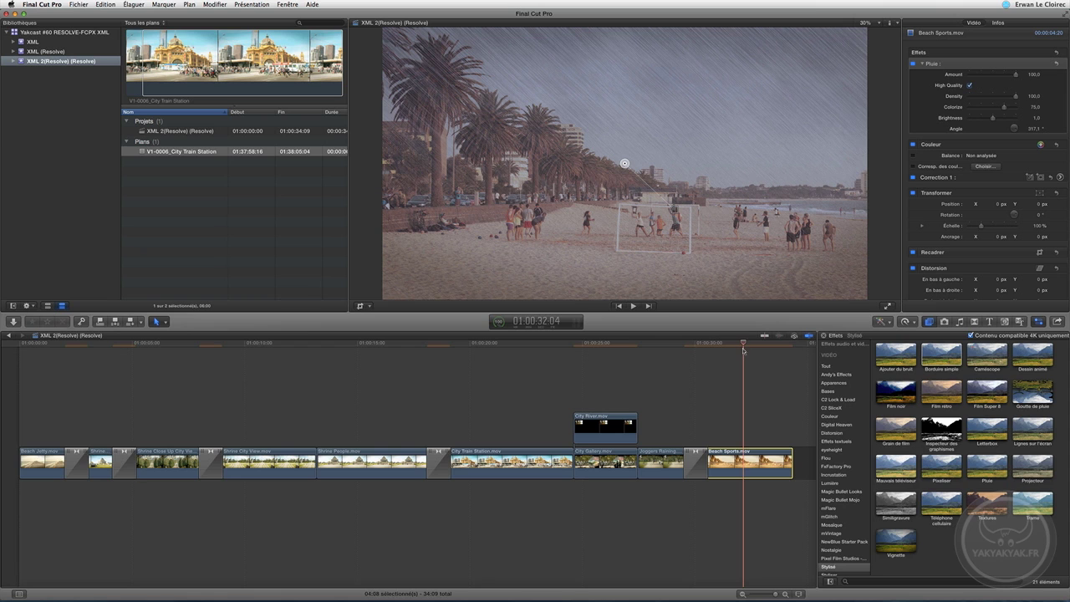
drag(736, 345, 737, 346)
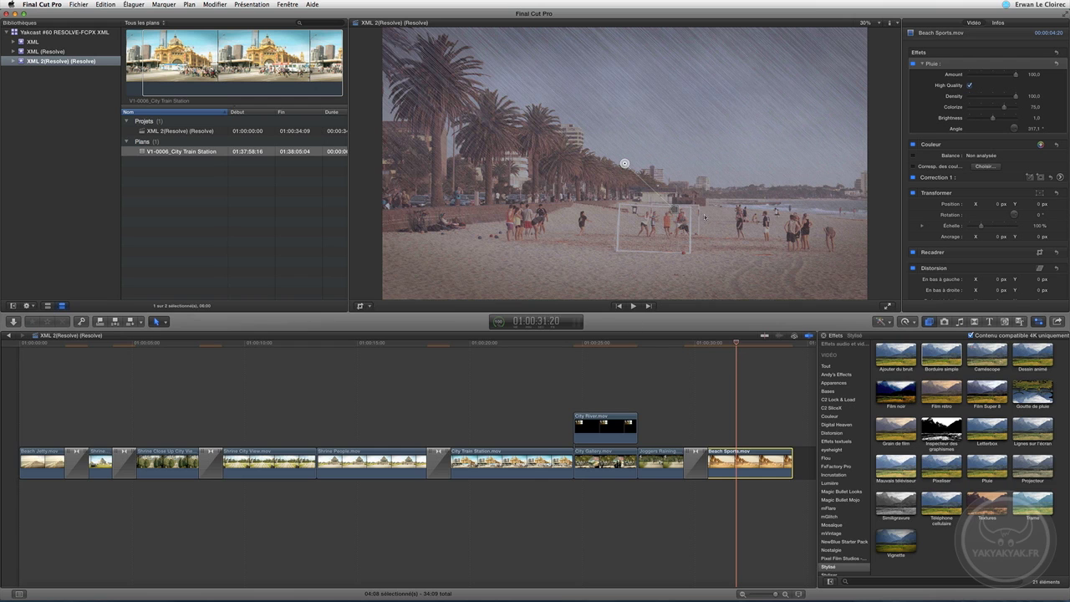
drag(629, 343, 594, 406)
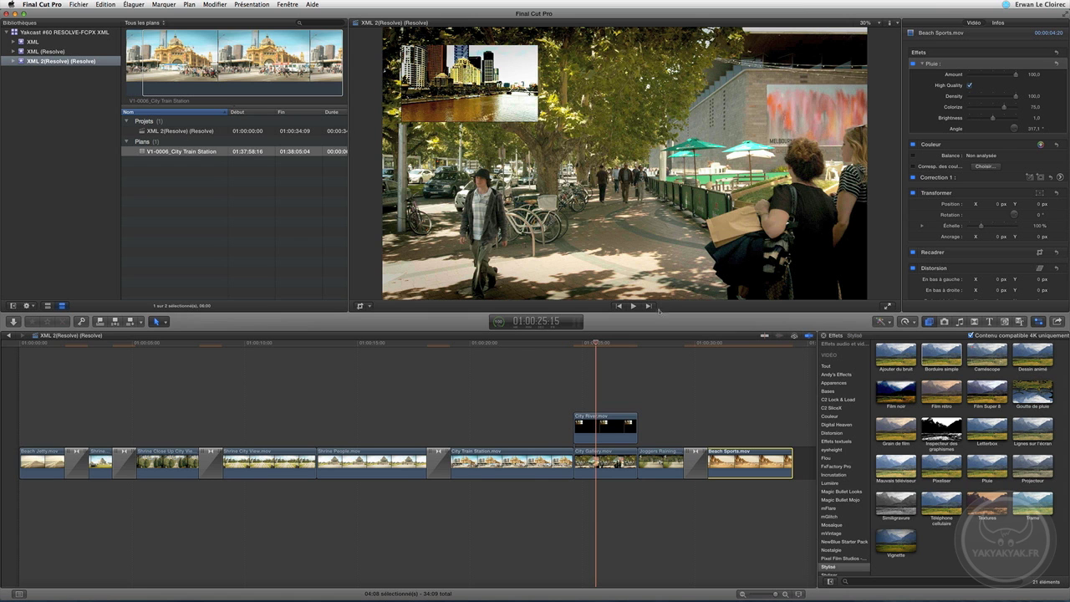
drag(597, 346, 618, 354)
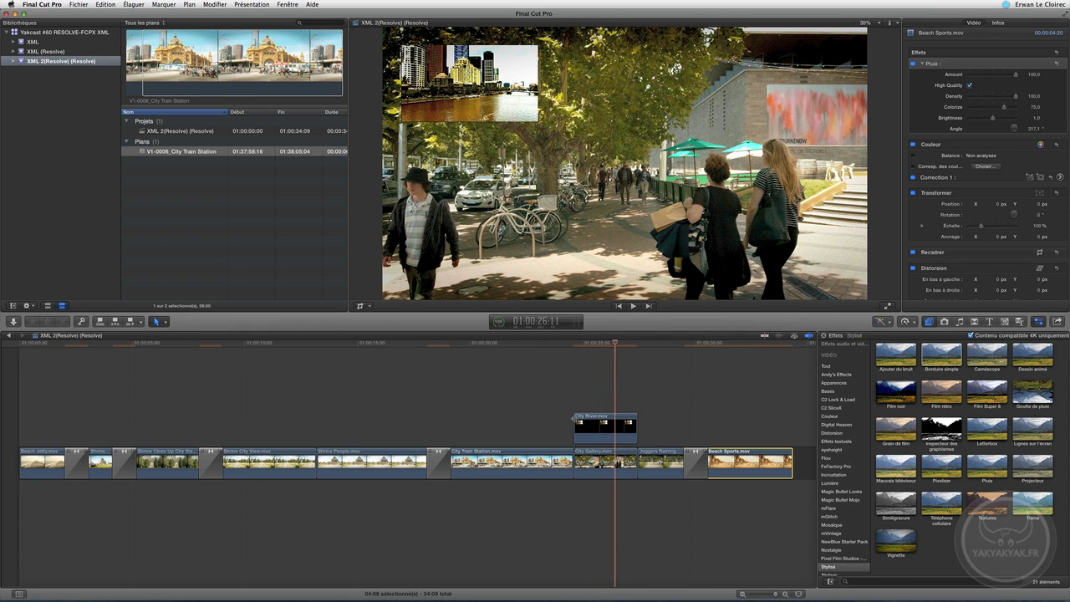